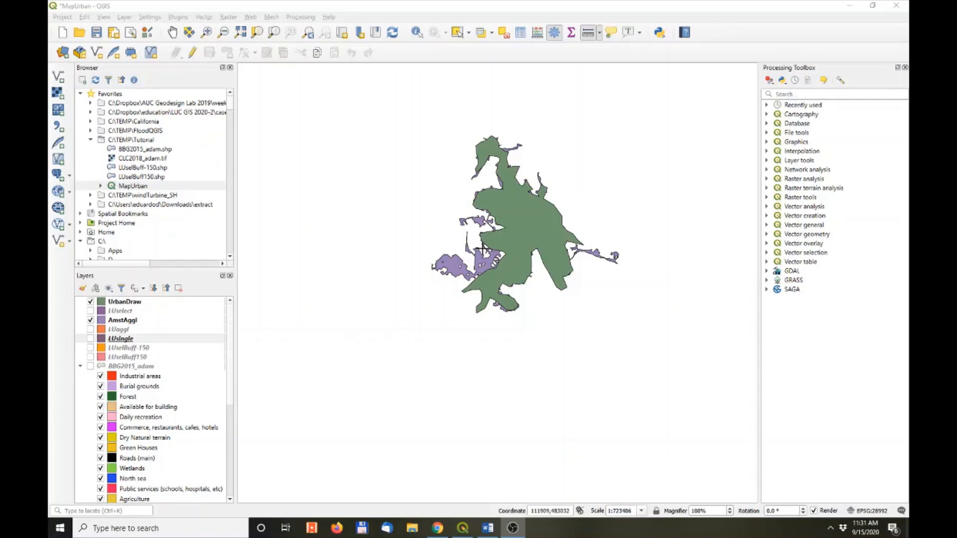
# Save the project and hide the AmstAggl and UrbanDraw layers.
pyautogui.click(97, 33)
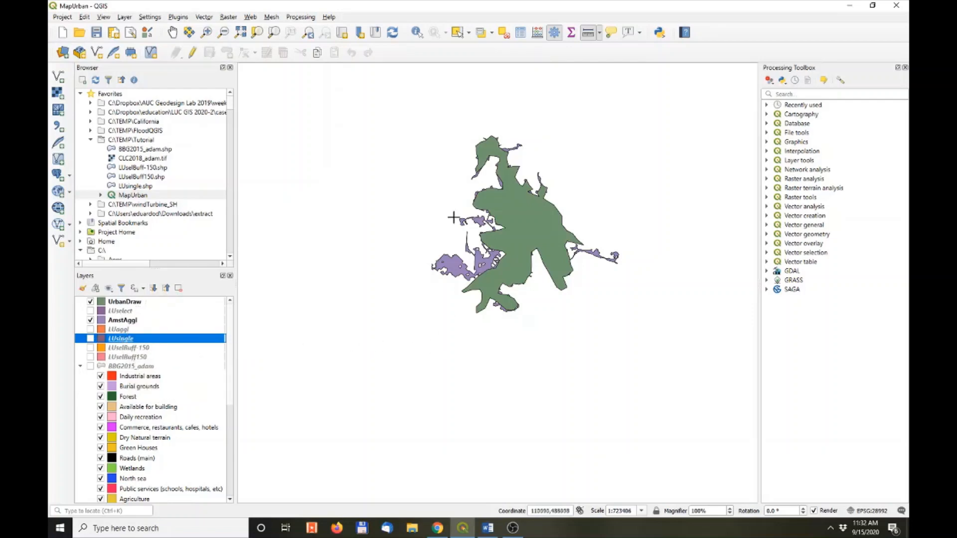
pyautogui.click(91, 320)
pyautogui.click(91, 301)
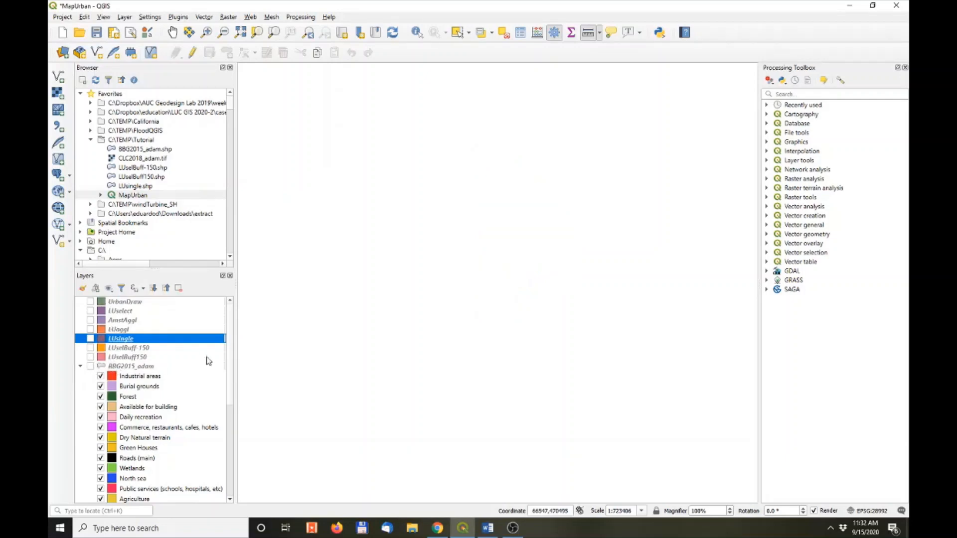
# Collapse the legend of the BBG2015_adam layer and make the CLC2018_adam raster visible.
pyautogui.moveTo(230, 339)
pyautogui.mouseDown()
pyautogui.moveTo(230, 374)
pyautogui.moveTo(231, 354)
pyautogui.mouseUp()
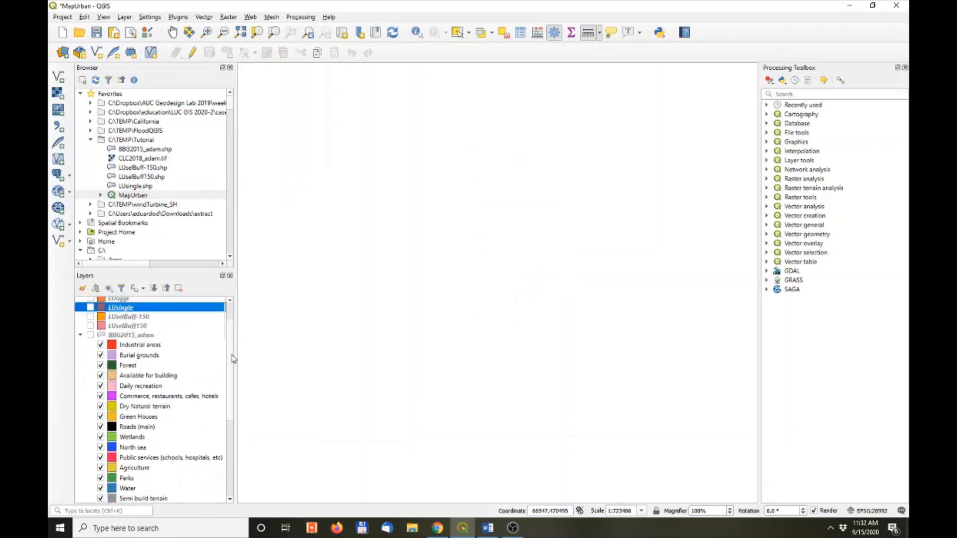
pyautogui.click(80, 335)
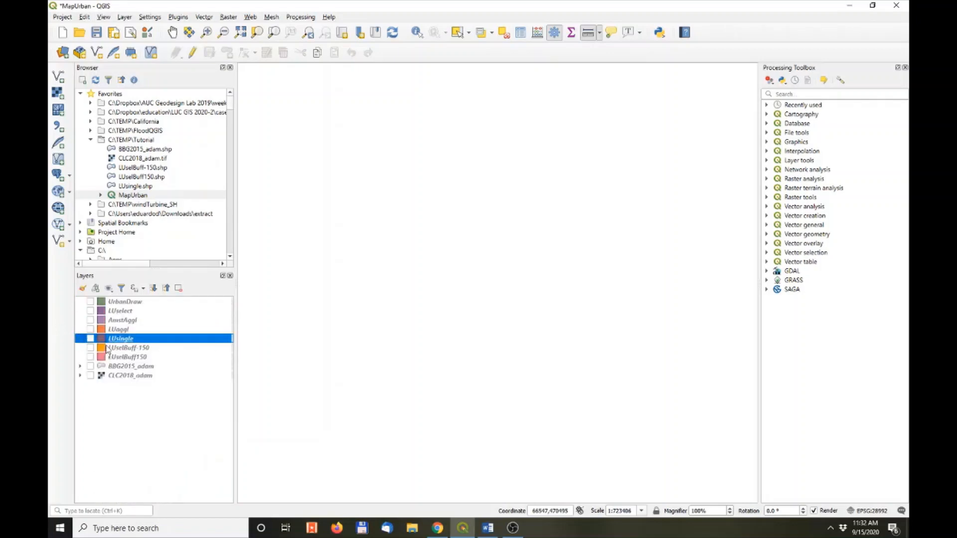
pyautogui.click(91, 376)
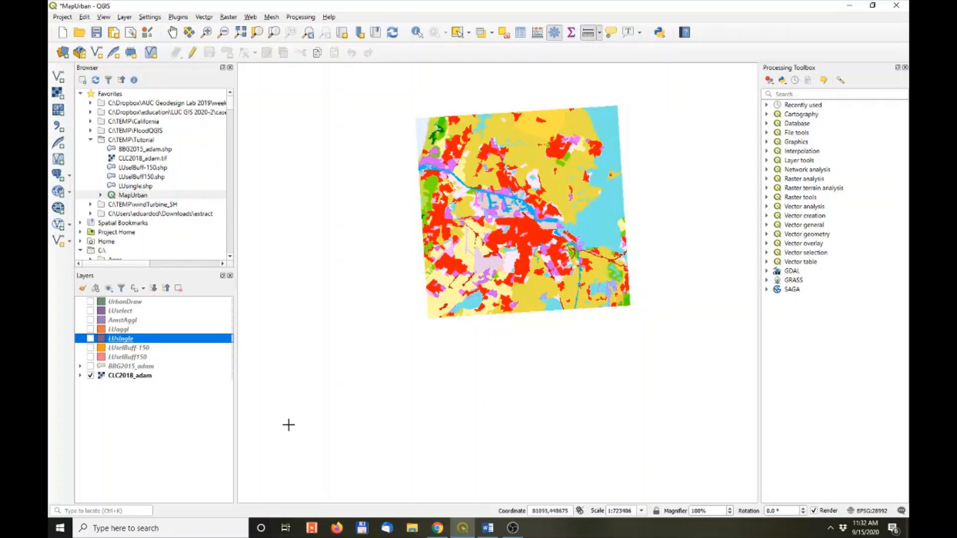
# Expand the legend of CLC2018_adam and look through its land-cover classes.
pyautogui.click(79, 375)
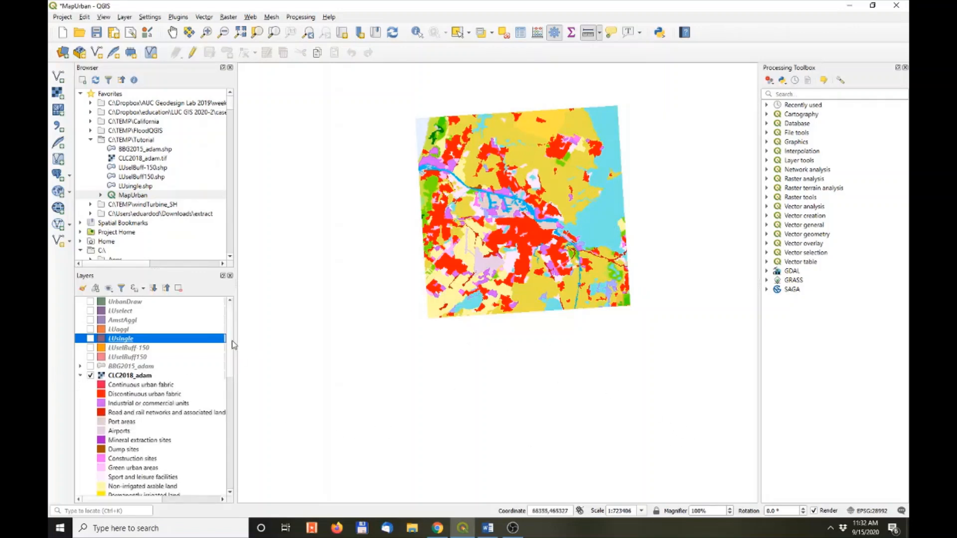
pyautogui.scroll(-1, 233, 351)
pyautogui.scroll(-6, 234, 355)
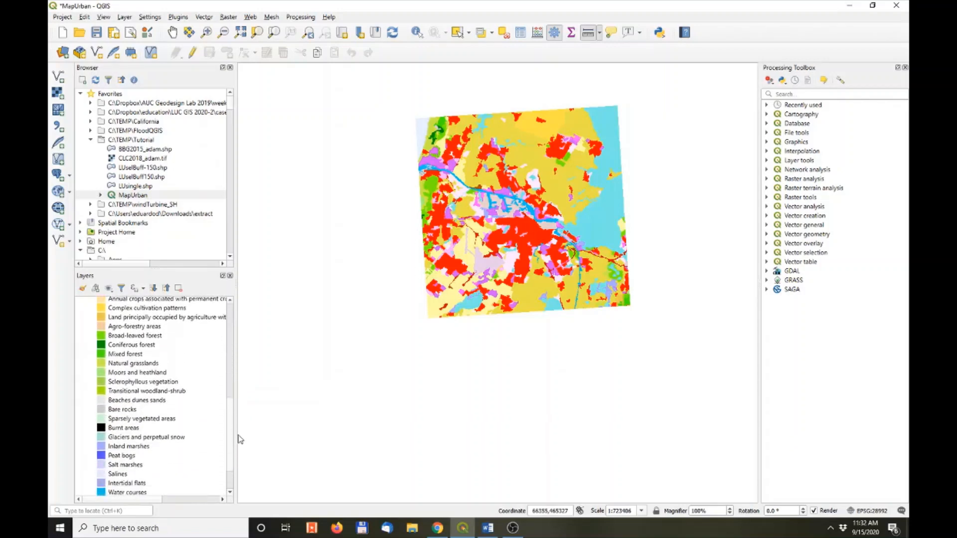
pyautogui.scroll(7, 230, 448)
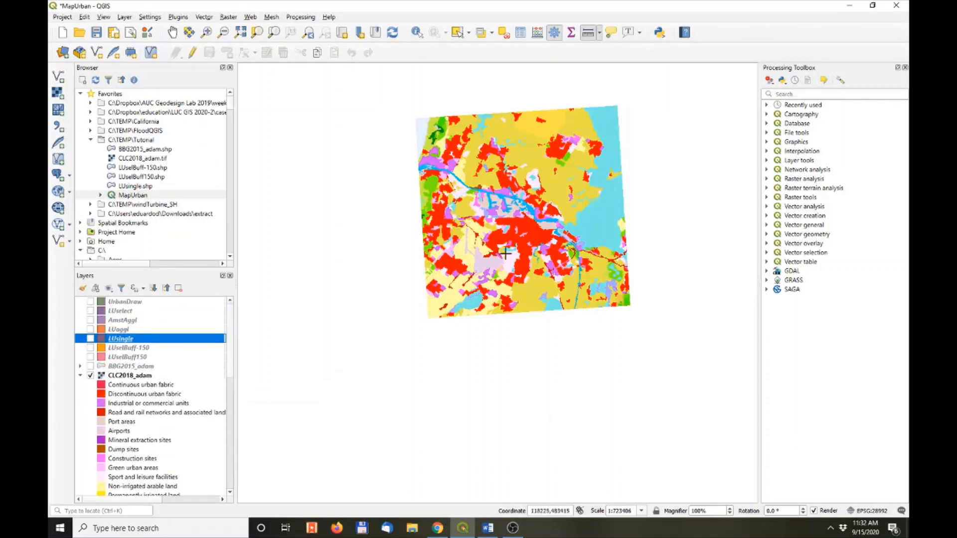
# Examine the CLC2018_adam raster around the central urban area and harbour, comparing its cells with the urban, port and industrial legend classes.
pyautogui.scroll(2, 496, 251)
pyautogui.scroll(-1, 495, 251)
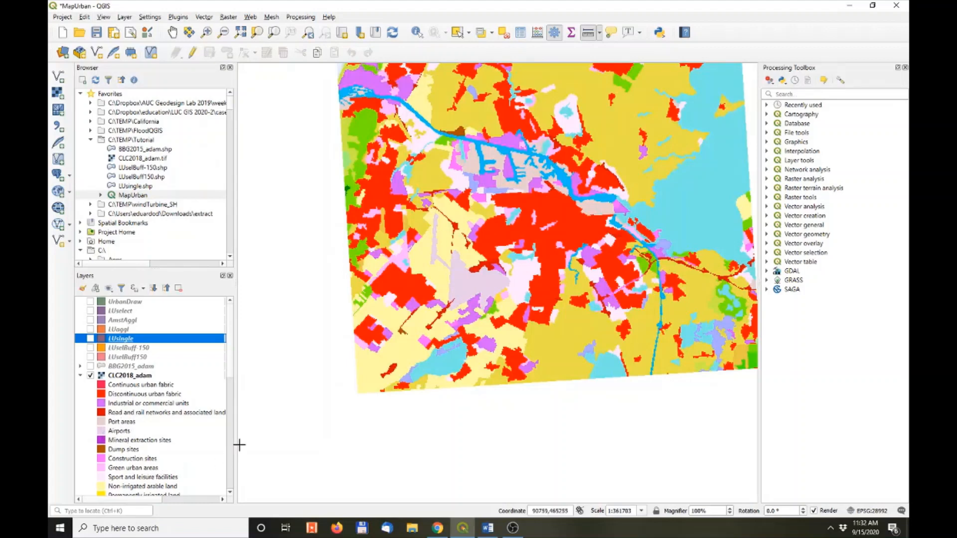
pyautogui.scroll(-1, 230, 375)
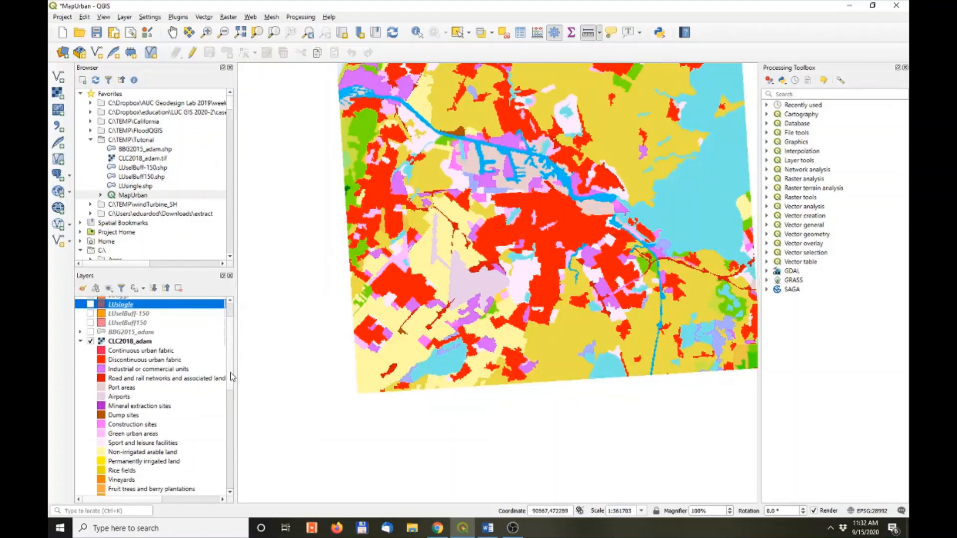
pyautogui.scroll(1, 231, 374)
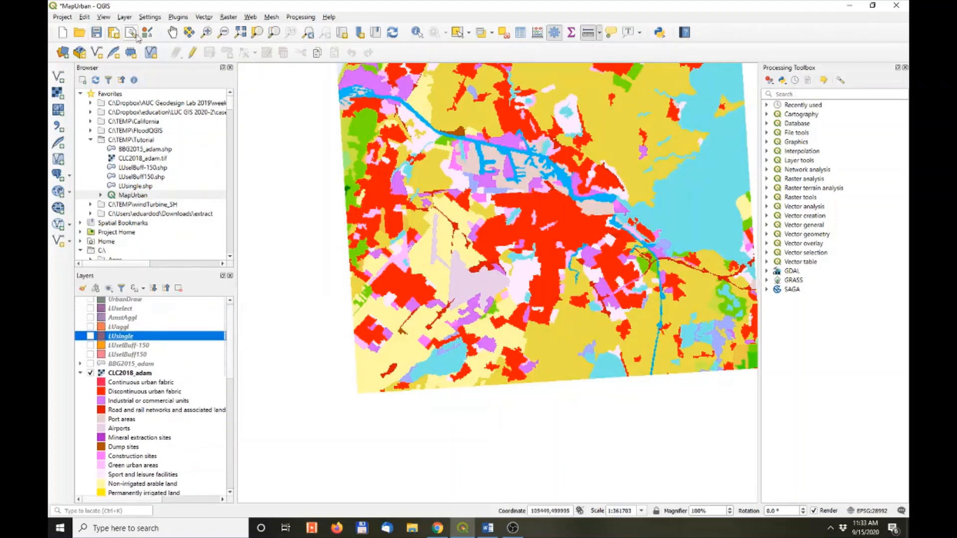
pyautogui.click(171, 33)
pyautogui.moveTo(594, 182); pyautogui.dragTo(546, 235)
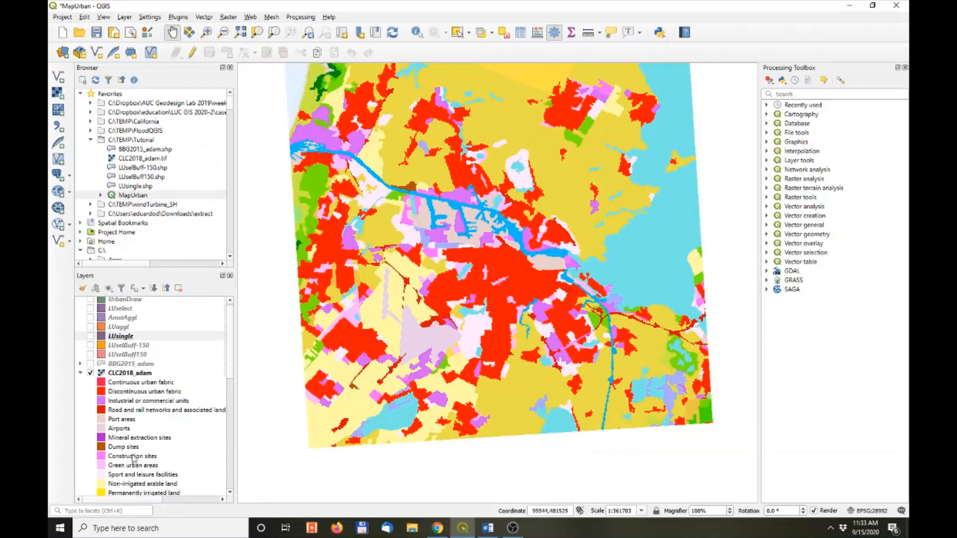
pyautogui.scroll(-1, 233, 365)
pyautogui.scroll(1, 426, 249)
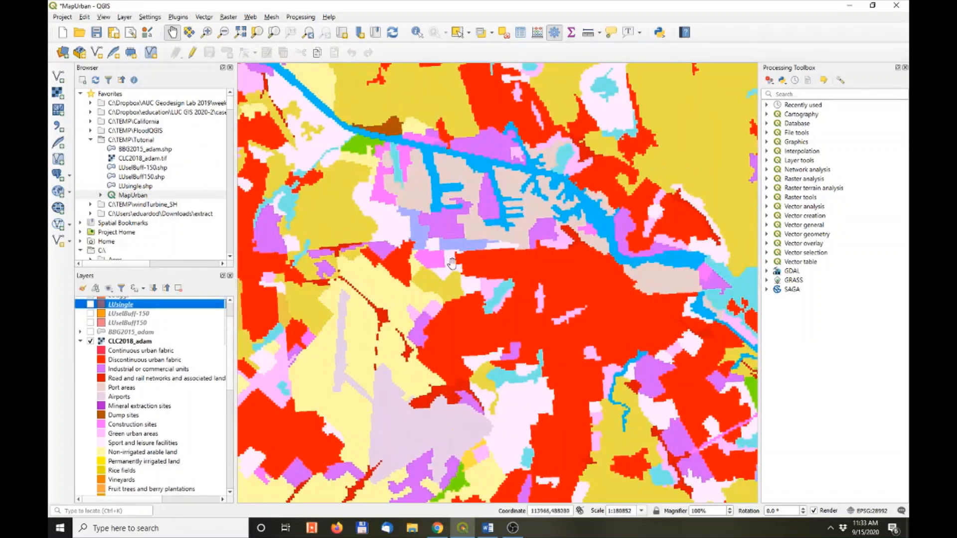
pyautogui.scroll(2, 484, 231)
pyautogui.scroll(1, 316, 90)
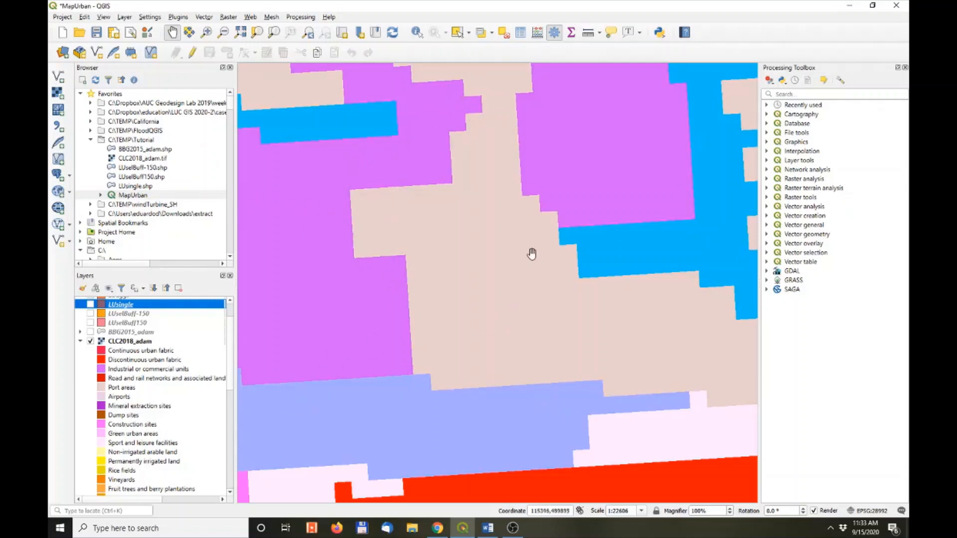
pyautogui.scroll(-3, 536, 278)
pyautogui.moveTo(578, 298); pyautogui.dragTo(506, 282)
pyautogui.moveTo(586, 274); pyautogui.dragTo(541, 229)
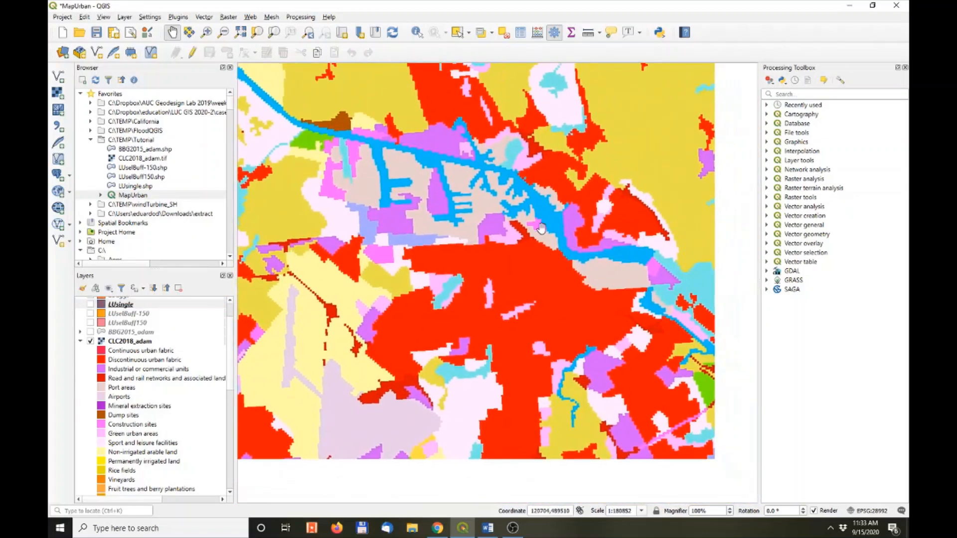
pyautogui.moveTo(542, 304); pyautogui.dragTo(540, 304)
pyautogui.scroll(-1, 536, 299)
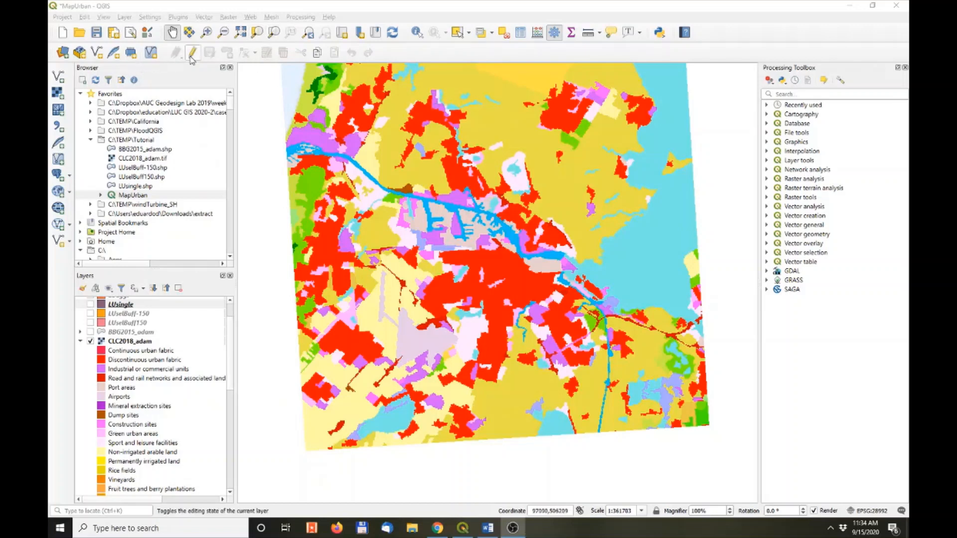
# Create a point shapefile layer named UrbDrawRas in EPSG:4326 - WGS 84, accepting the first suggested transformation to Amersfoort / RD New.
pyautogui.click(97, 52)
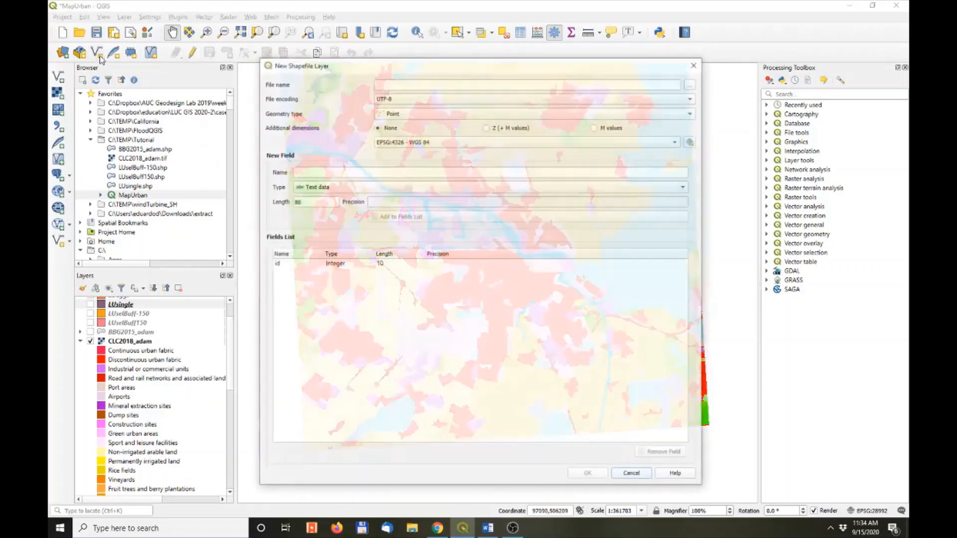
pyautogui.click(394, 83)
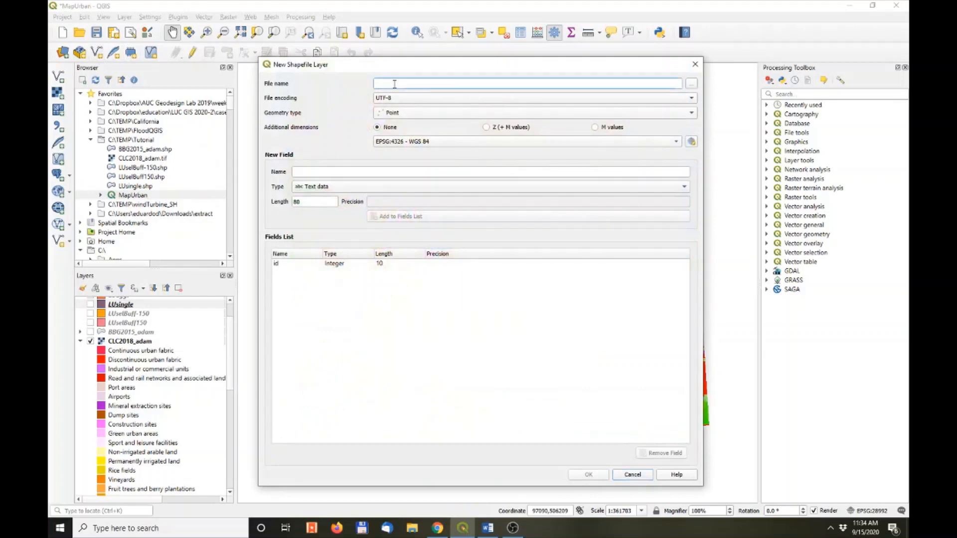
pyautogui.write('UrbDrawRas')
pyautogui.click(590, 475)
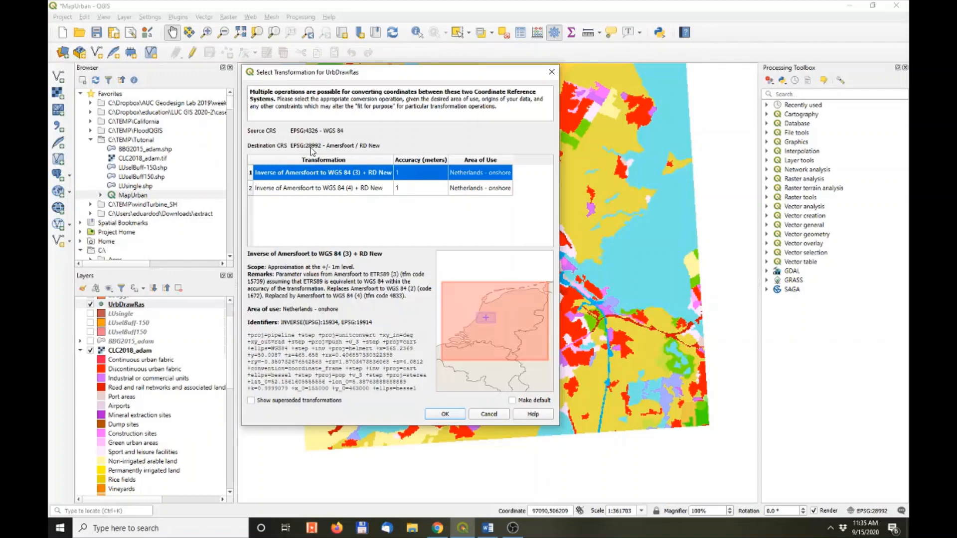
pyautogui.click(448, 414)
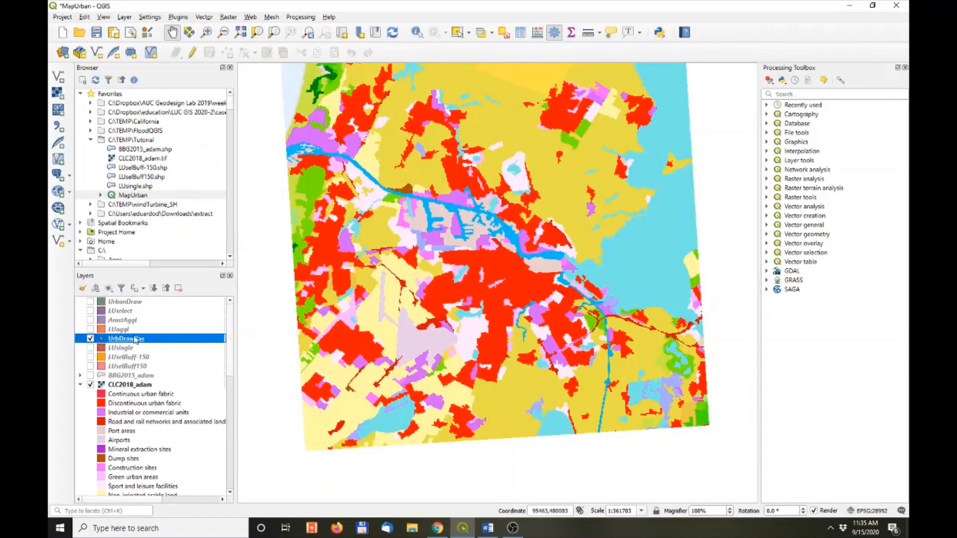
# Remove the UrbDrawRas point layer from the project.
pyautogui.rightClick(135, 341)
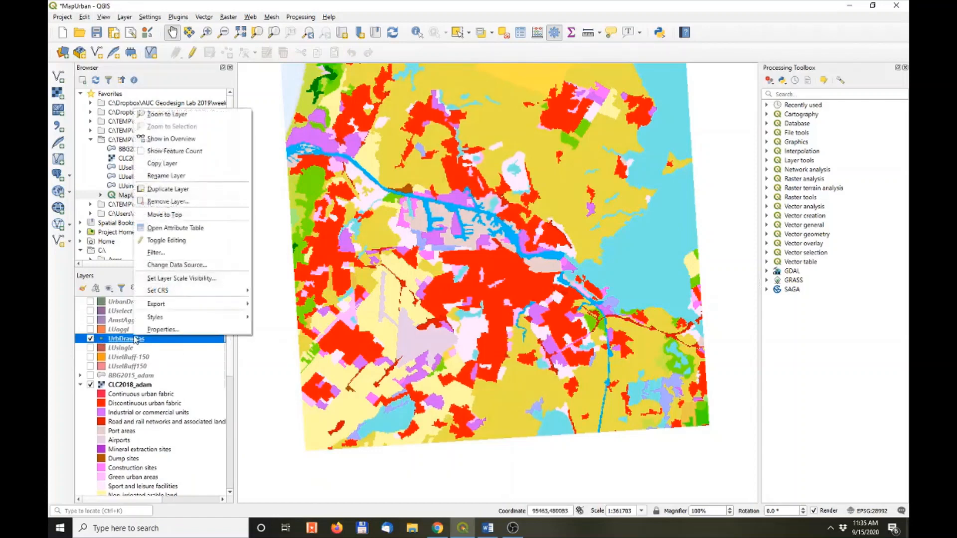
pyautogui.click(170, 202)
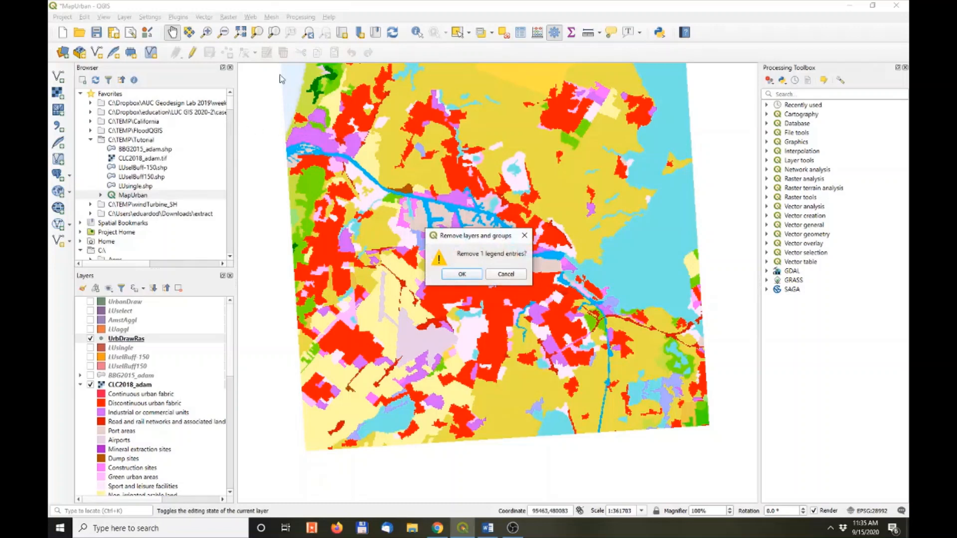
pyautogui.click(460, 276)
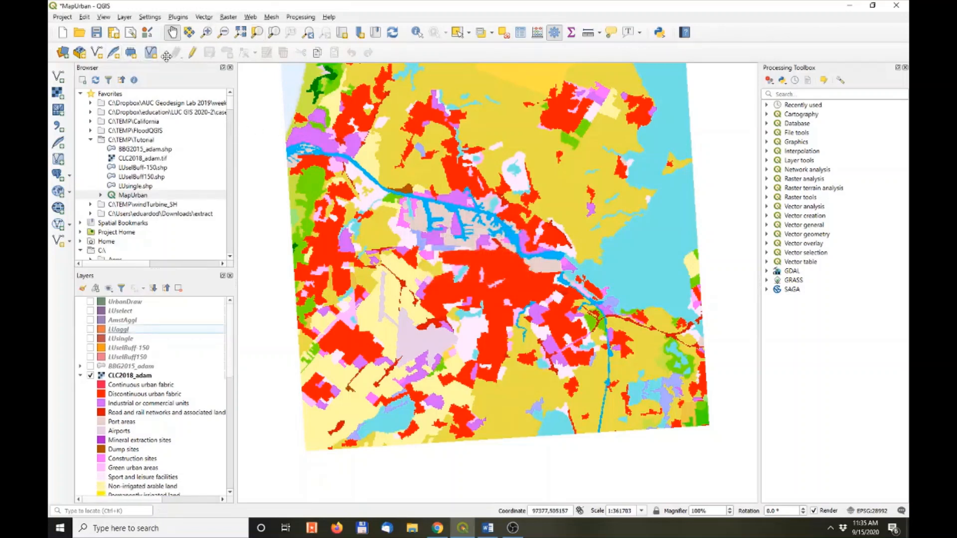
# Create a polygon shapefile layer named UrbDrawRas in the project CRS, EPSG:28992 - Amersfoort / RD New.
pyautogui.click(100, 53)
pyautogui.click(397, 114)
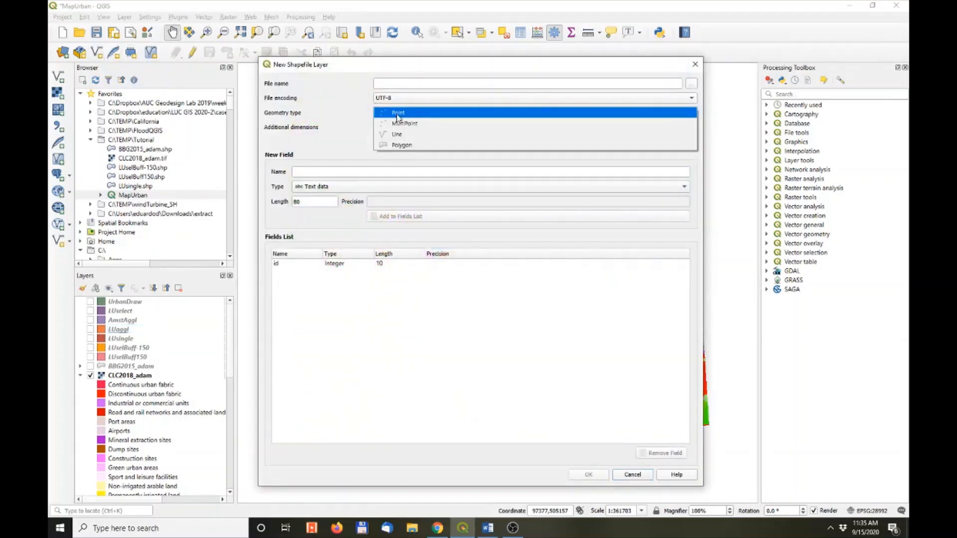
pyautogui.click(402, 145)
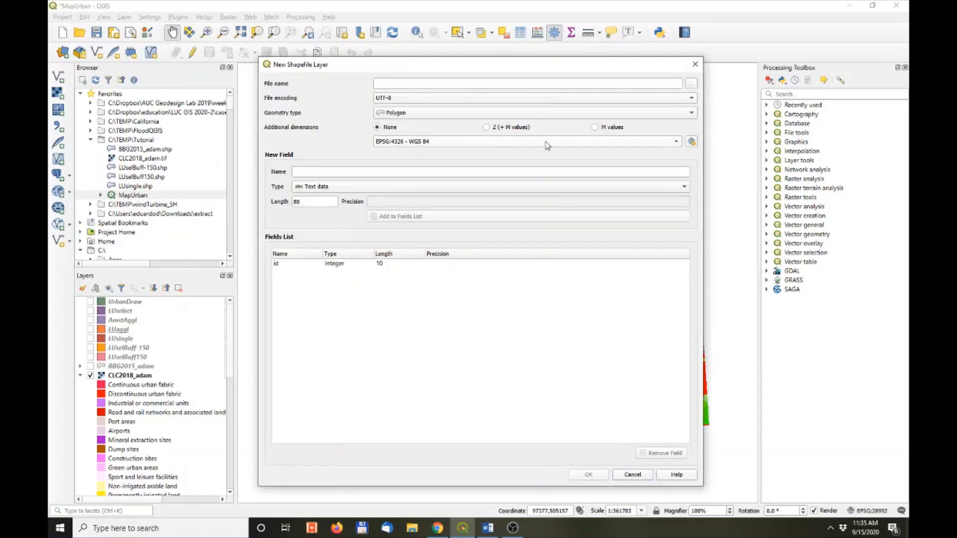
pyautogui.click(676, 143)
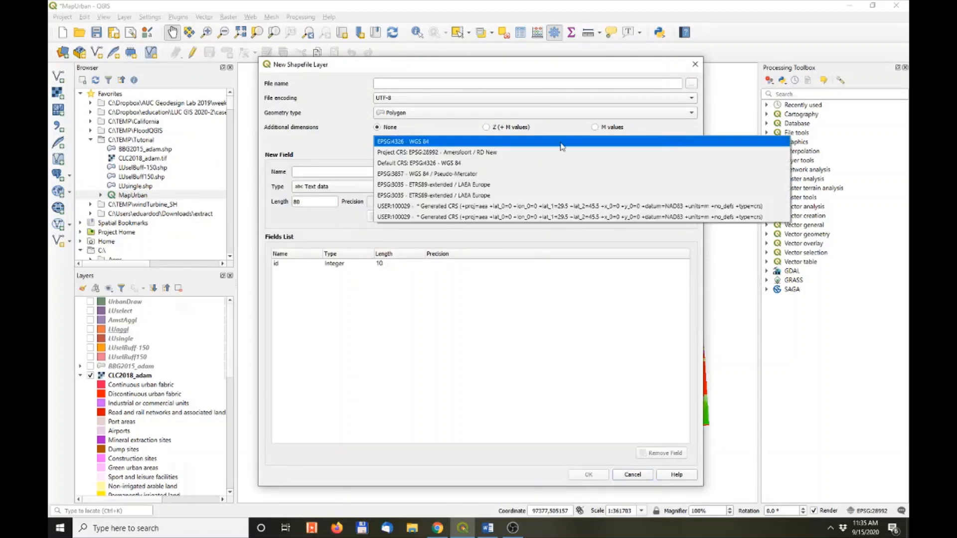
pyautogui.click(436, 153)
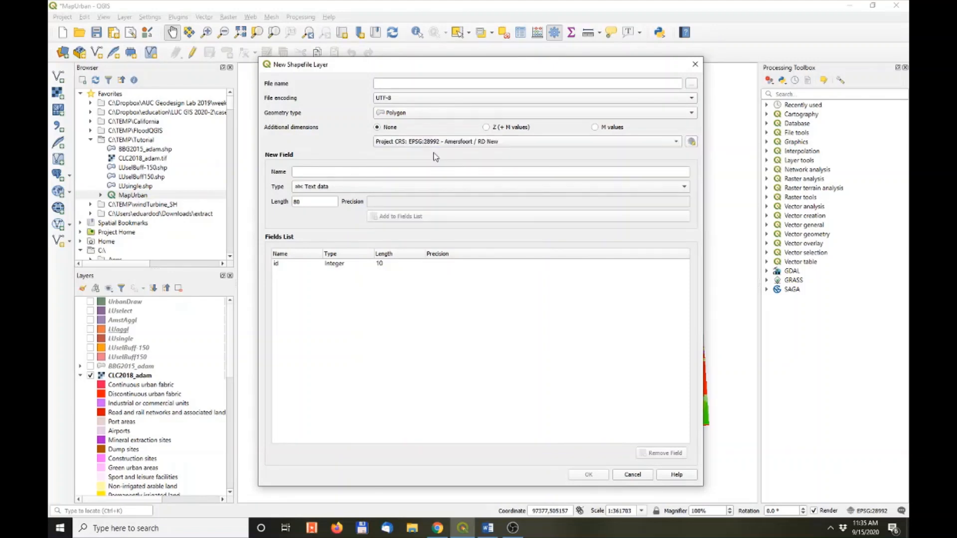
pyautogui.click(399, 85)
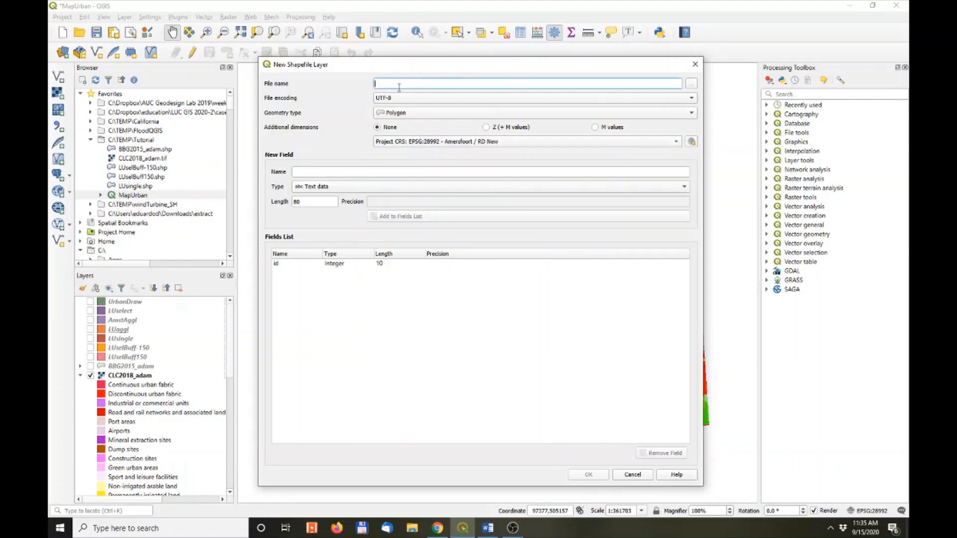
pyautogui.write('UrbDrawRas')
pyautogui.moveTo(460, 68); pyautogui.dragTo(439, 30)
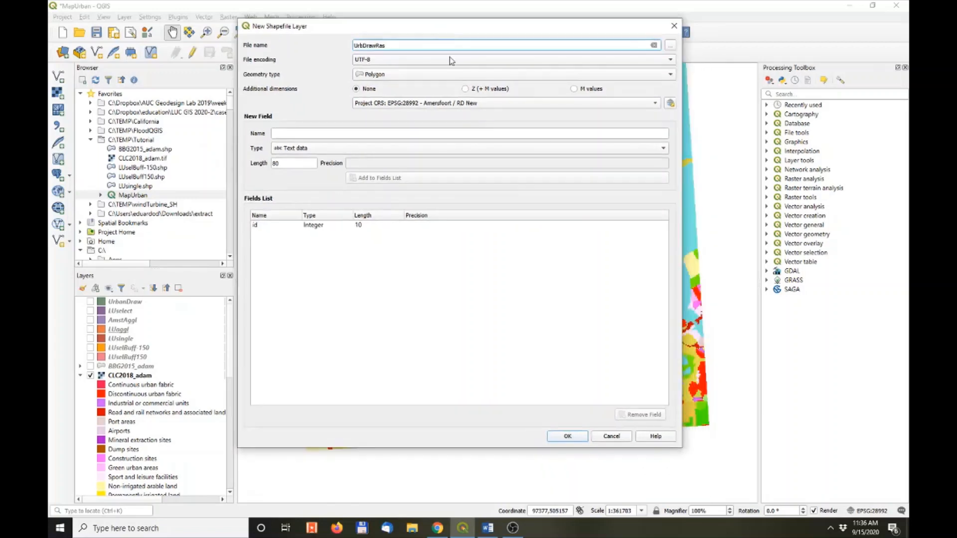
pyautogui.click(570, 436)
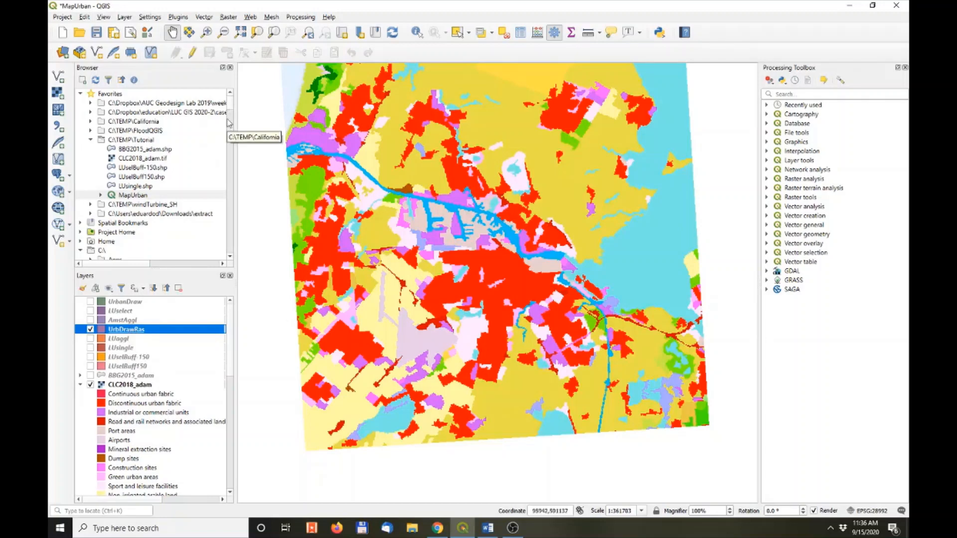
# Start editing UrbDrawRas and trace one polygon around Amsterdam's connected urban, port and industrial cells, including the northern, southern and southeastern extensions.
pyautogui.click(192, 56)
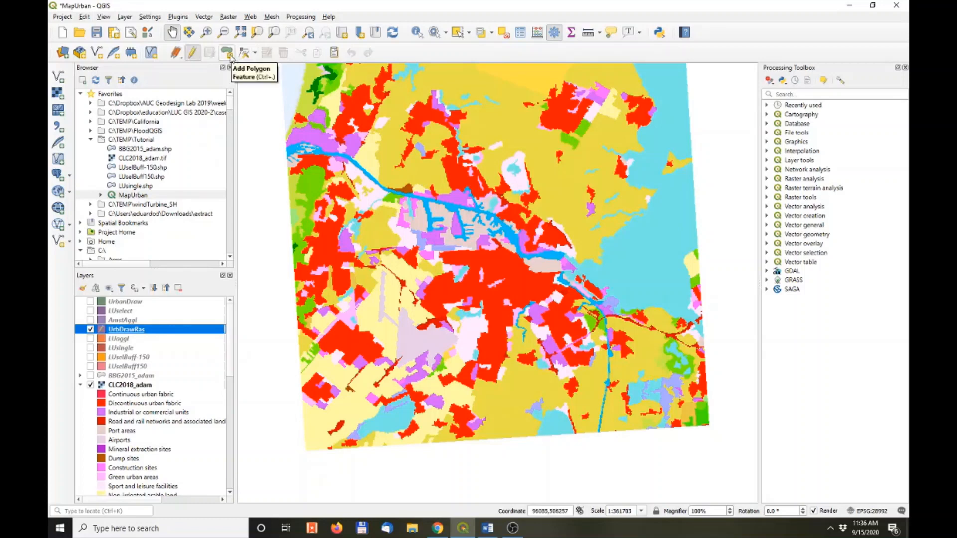
pyautogui.click(229, 56)
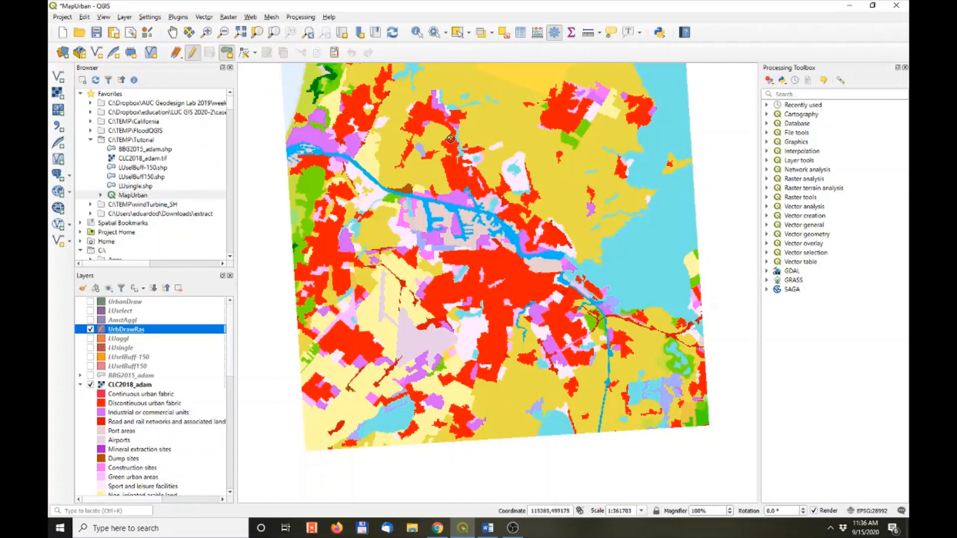
pyautogui.click(427, 121)
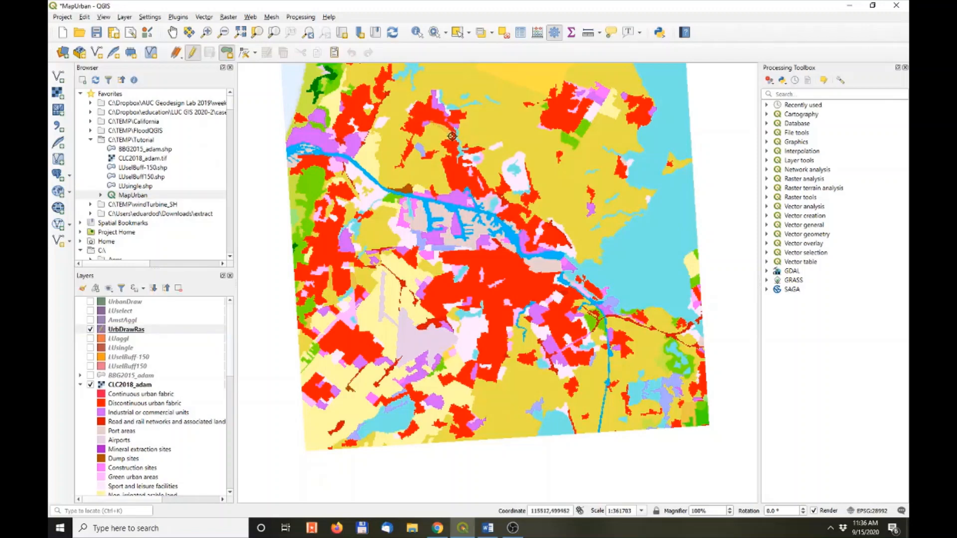
pyautogui.click(449, 189)
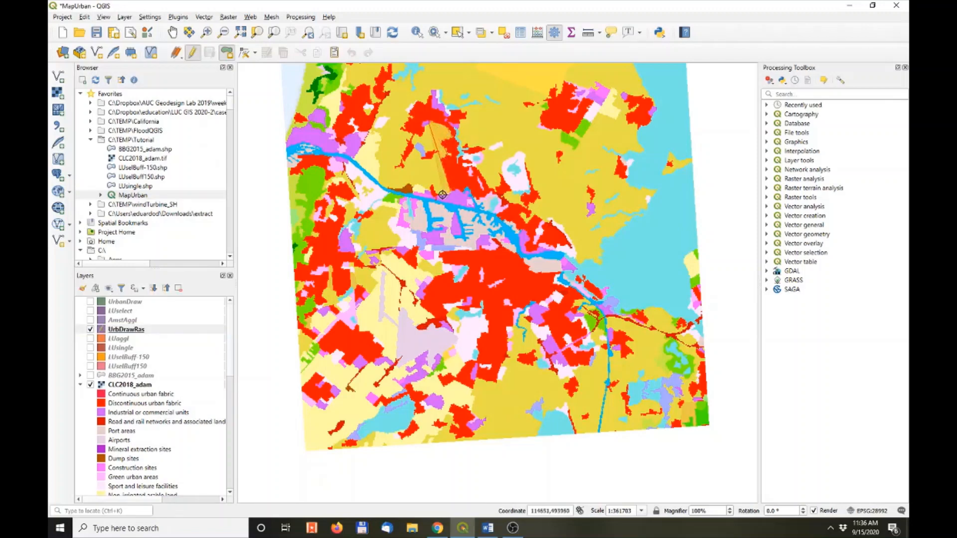
pyautogui.click(408, 187)
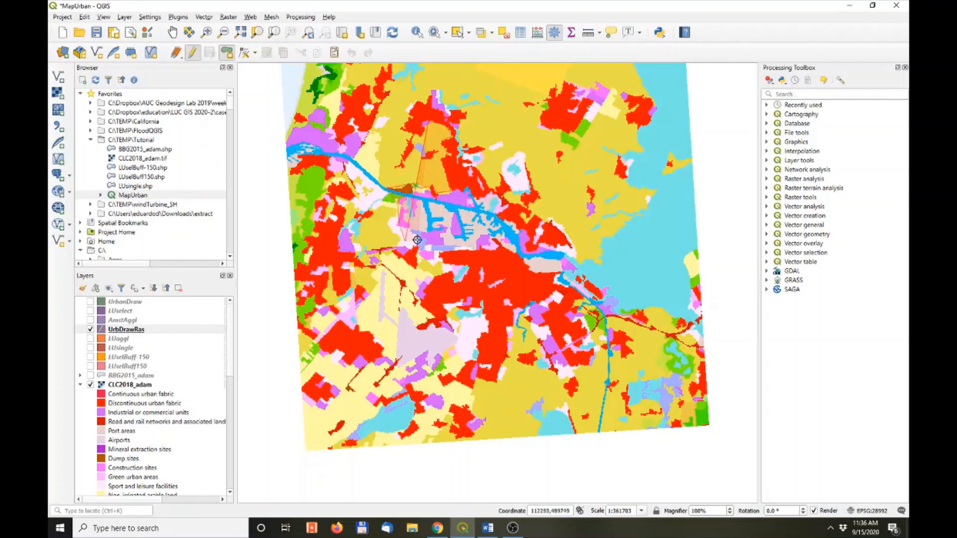
pyautogui.click(398, 241)
pyautogui.click(447, 272)
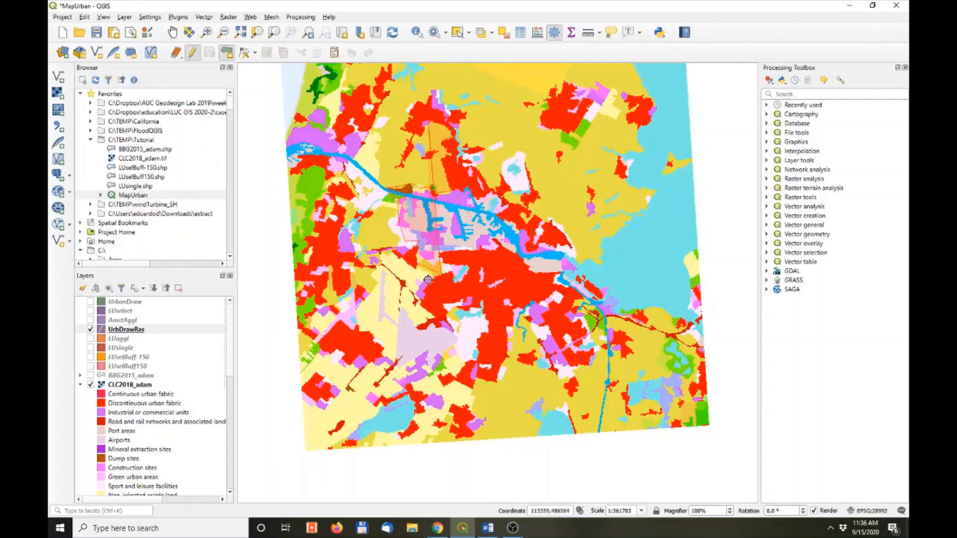
pyautogui.click(415, 325)
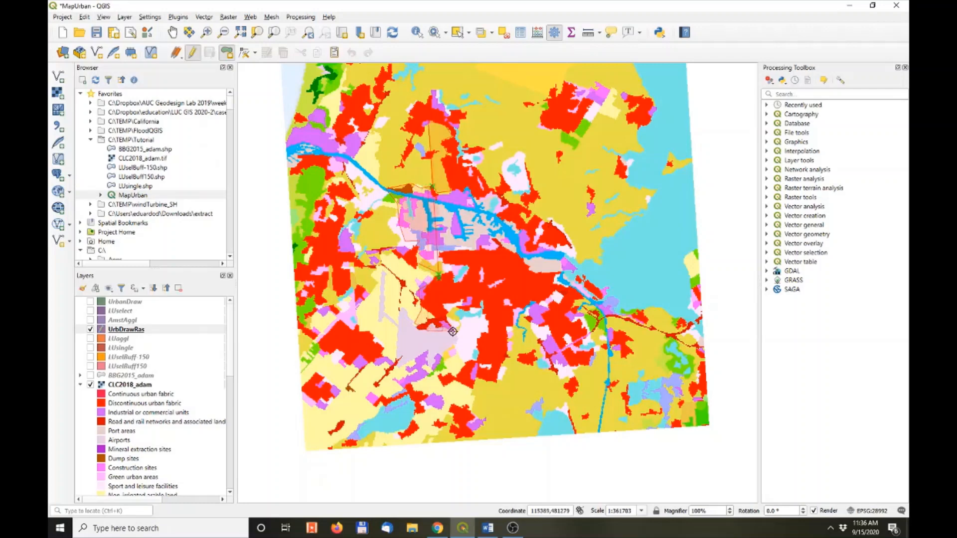
pyautogui.click(454, 332)
pyautogui.click(457, 317)
pyautogui.click(478, 312)
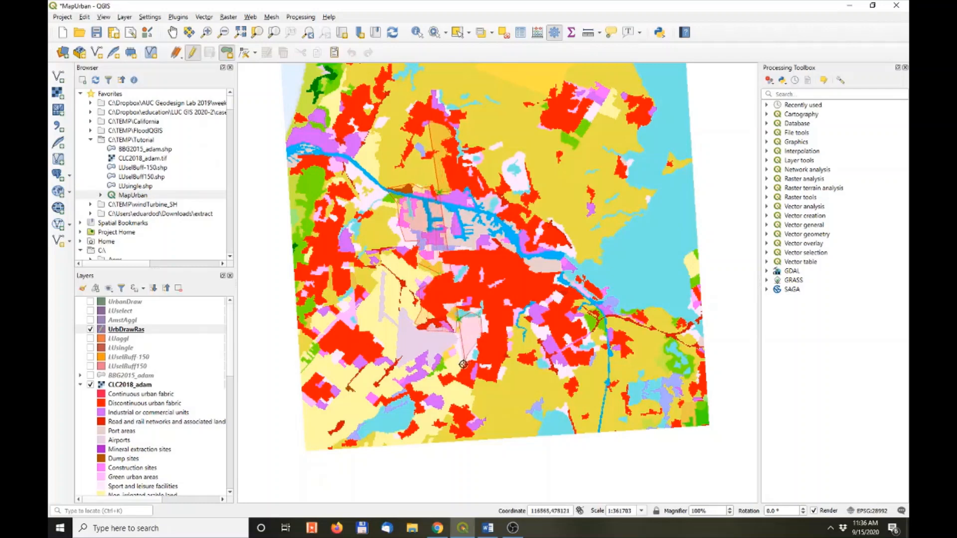
pyautogui.click(462, 363)
pyautogui.click(441, 373)
pyautogui.click(436, 388)
pyautogui.click(473, 389)
pyautogui.click(500, 381)
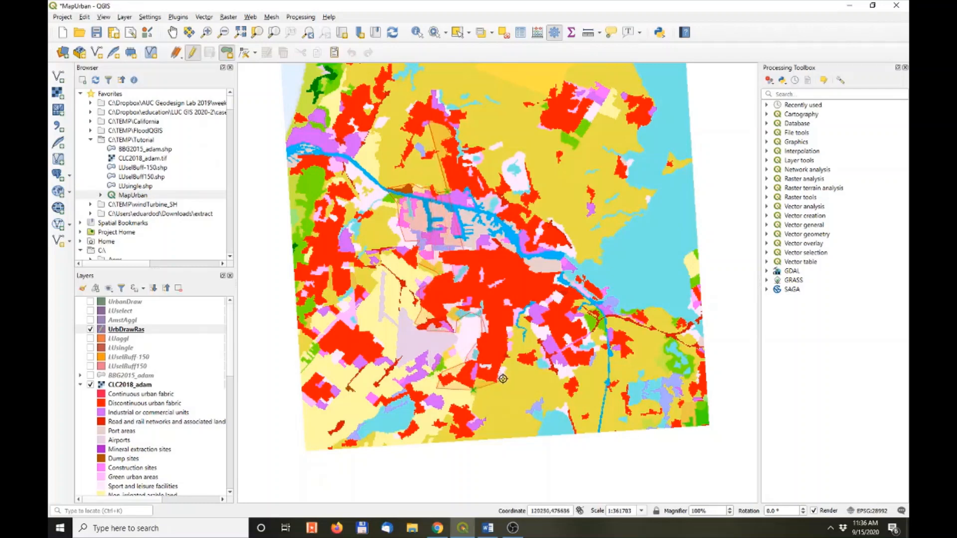
pyautogui.click(512, 339)
pyautogui.click(517, 313)
pyautogui.click(543, 340)
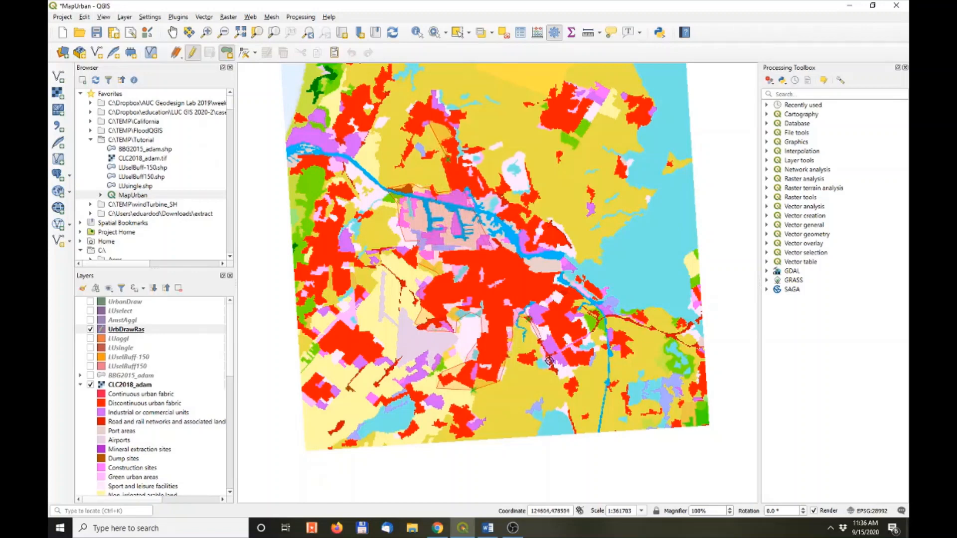
pyautogui.click(549, 363)
pyautogui.click(568, 393)
pyautogui.click(578, 394)
pyautogui.click(578, 380)
pyautogui.click(589, 363)
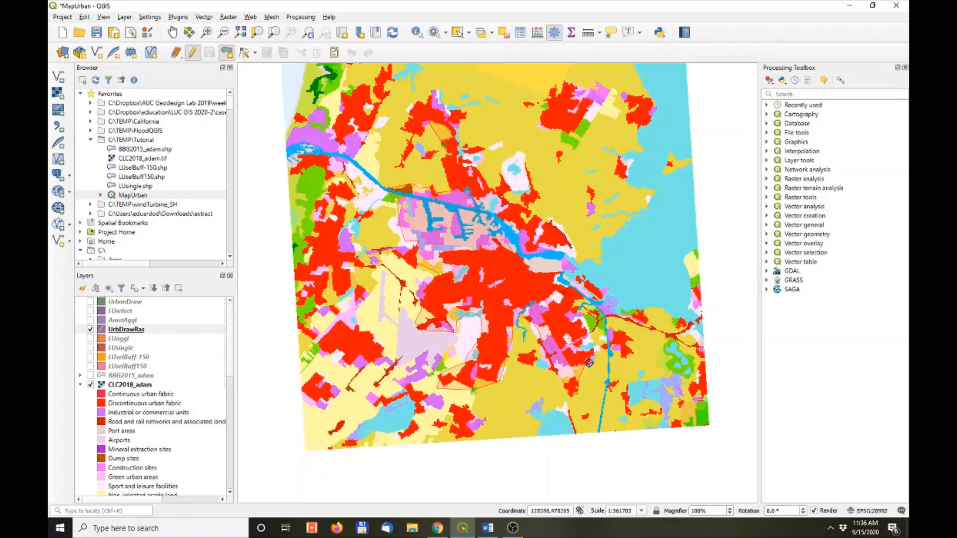
pyautogui.click(593, 343)
pyautogui.click(583, 322)
pyautogui.click(577, 302)
pyautogui.click(603, 309)
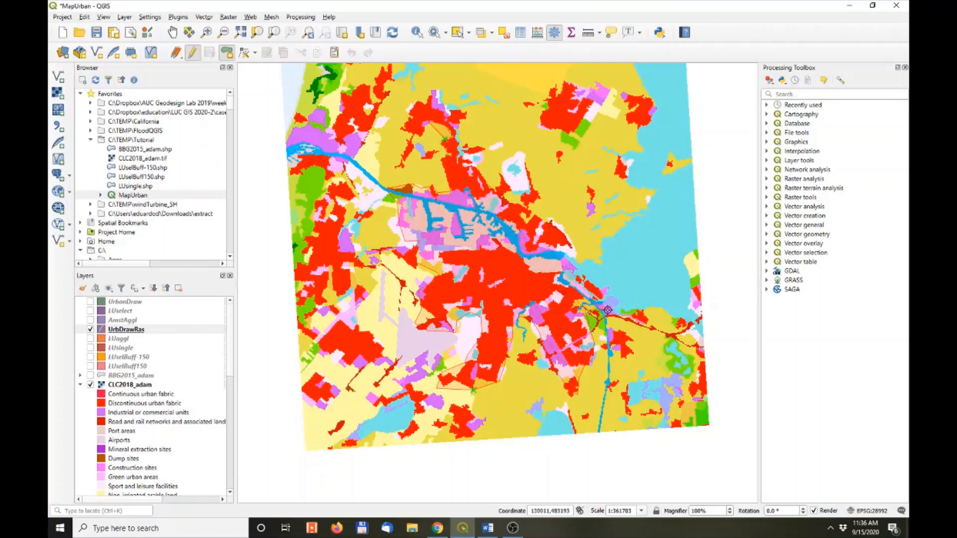
pyautogui.click(610, 299)
pyautogui.click(607, 288)
pyautogui.click(578, 269)
pyautogui.click(559, 245)
pyautogui.click(574, 232)
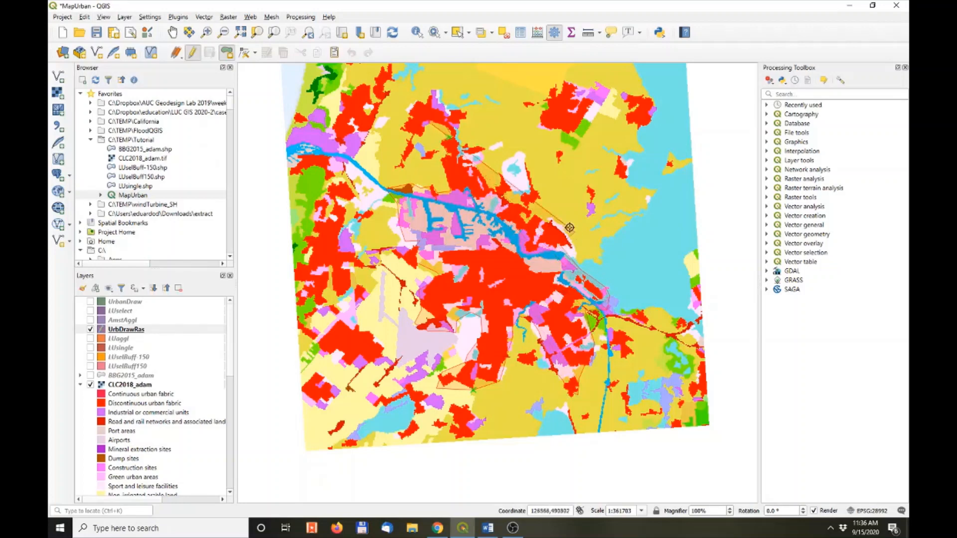
pyautogui.click(556, 218)
pyautogui.click(537, 214)
pyautogui.click(536, 180)
pyautogui.click(526, 162)
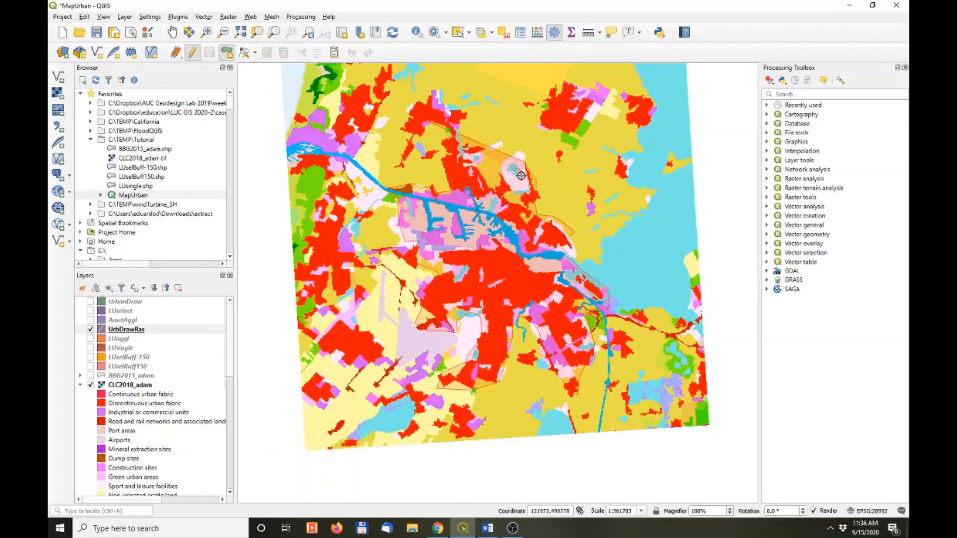
pyautogui.click(522, 193)
pyautogui.click(512, 201)
pyautogui.click(507, 176)
pyautogui.click(492, 177)
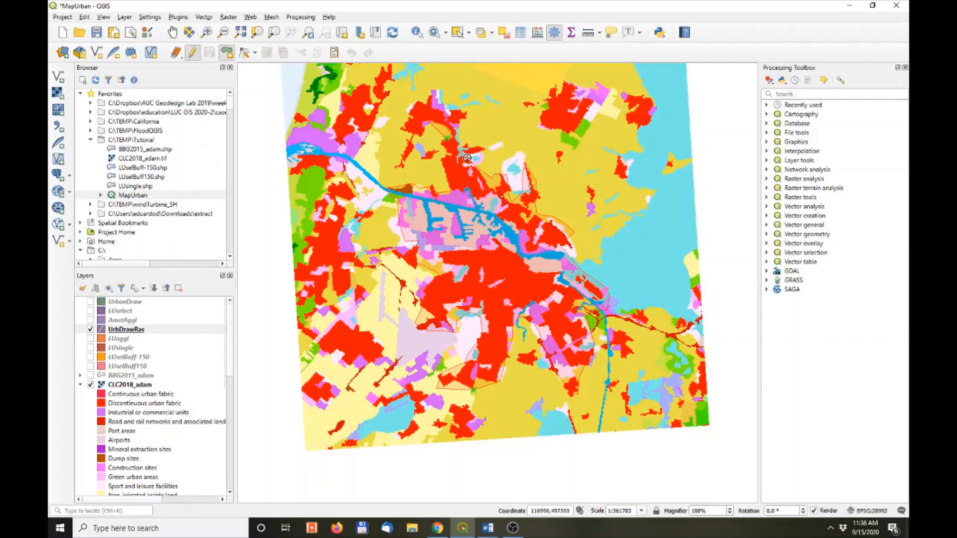
pyautogui.click(477, 168)
pyautogui.click(468, 153)
pyautogui.click(487, 144)
pyautogui.click(458, 136)
pyautogui.click(469, 115)
pyautogui.click(462, 98)
pyautogui.click(445, 90)
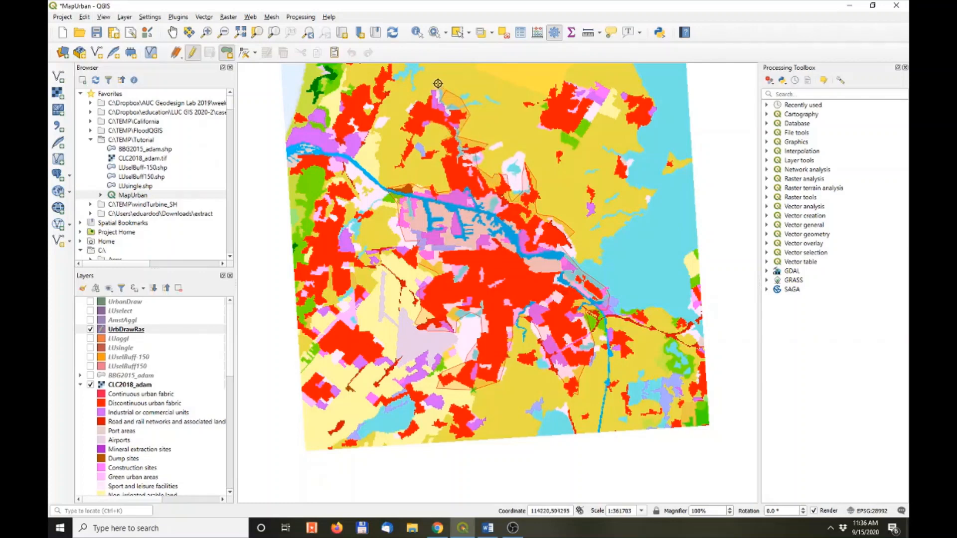
pyautogui.click(417, 88)
pyautogui.click(402, 120)
pyautogui.click(402, 134)
pyautogui.click(395, 159)
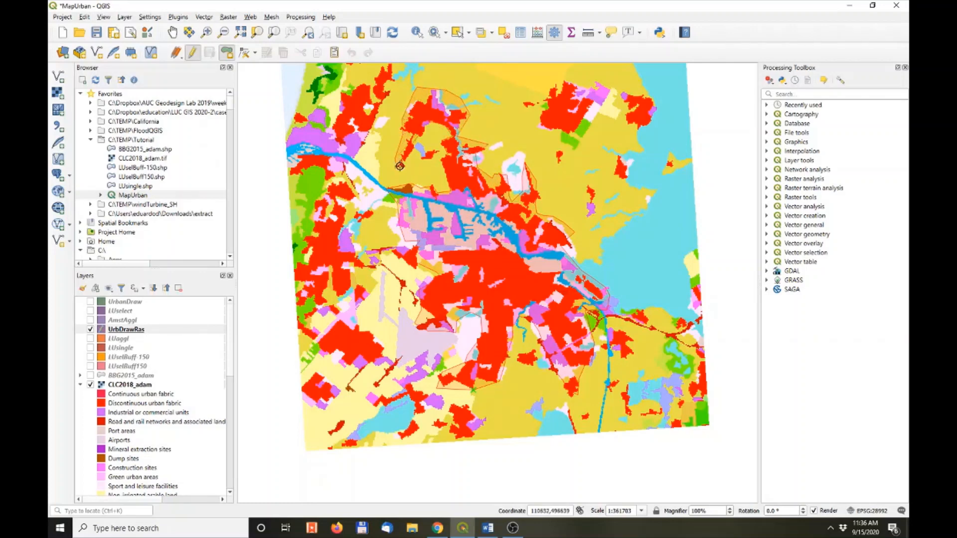
pyautogui.click(397, 167)
pyautogui.click(406, 161)
# Finish the traced agglomeration polygon and give the feature the id 1.
pyautogui.rightClick(423, 133)
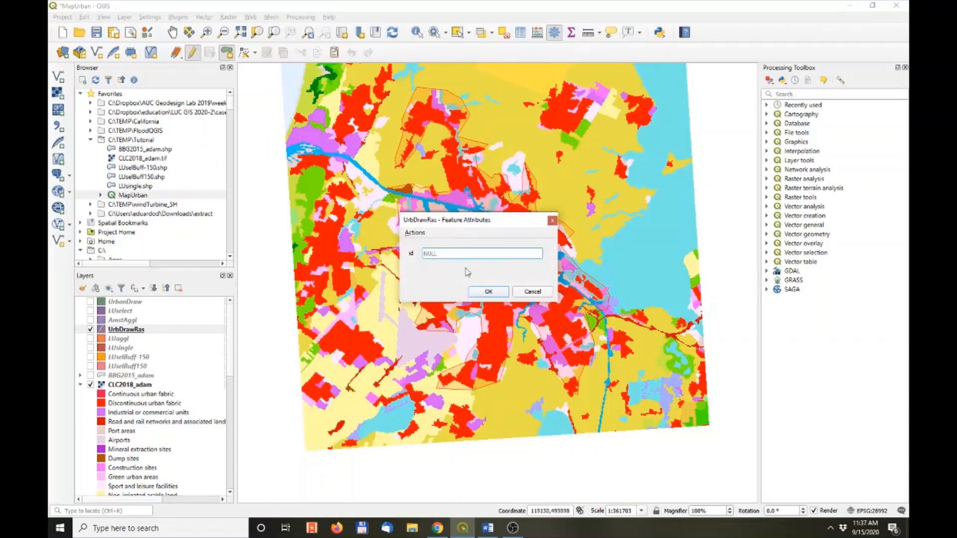
pyautogui.write('1')
pyautogui.click(485, 291)
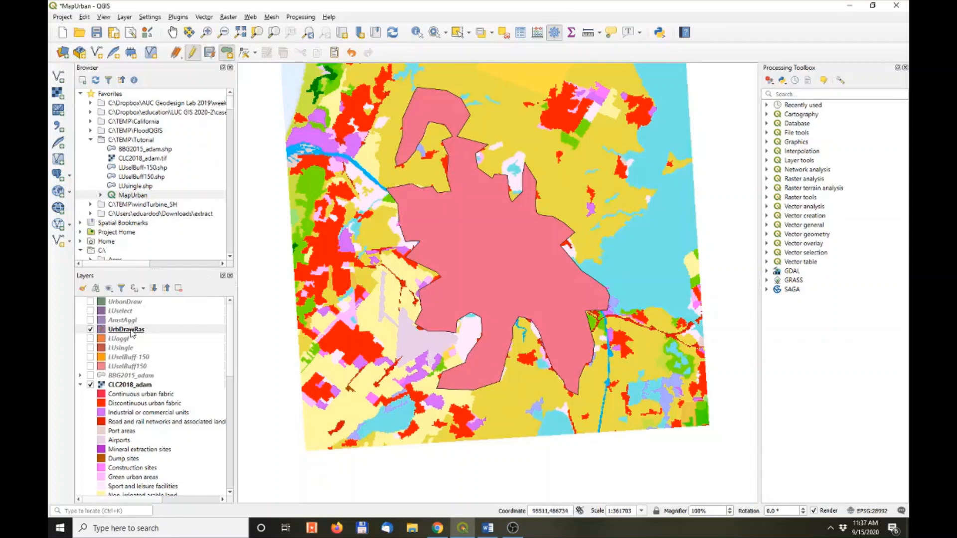
# Compare the digitized polygon with the UrbanDraw layer by switching UrbanDraw's visibility on and off, leaving it hidden.
pyautogui.click(90, 301)
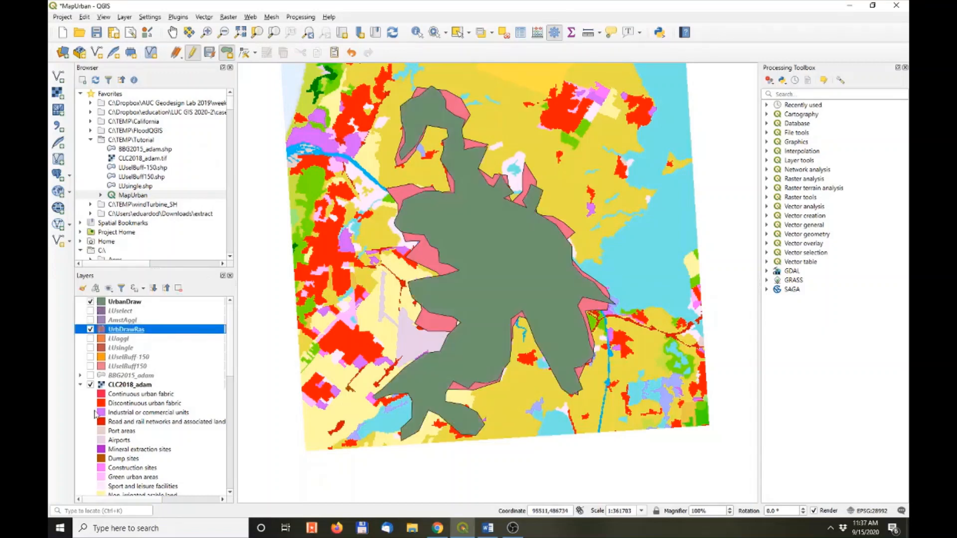
pyautogui.click(91, 302)
pyautogui.click(90, 302)
pyautogui.click(91, 302)
pyautogui.click(91, 302)
pyautogui.click(91, 302)
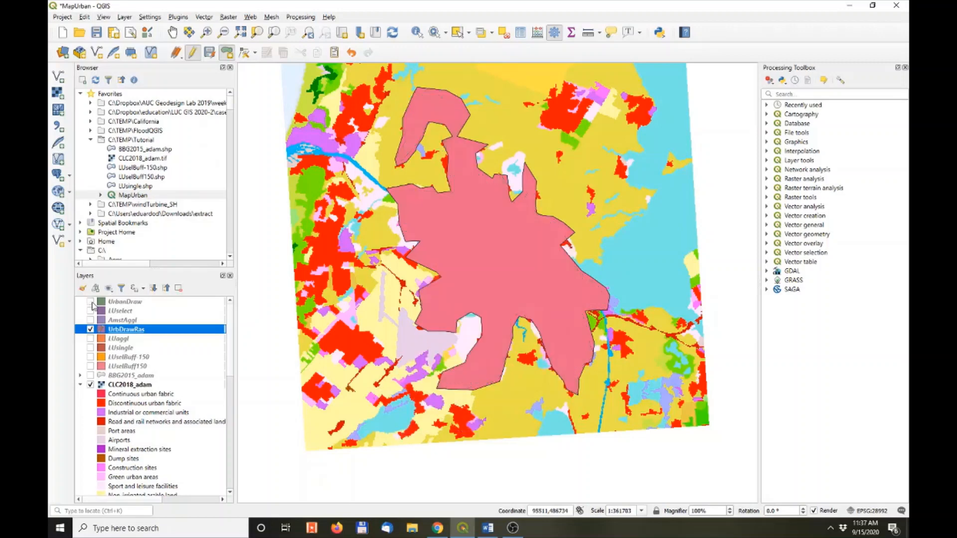
# Hide the UrbDrawRas layer and end its editing session.
pyautogui.click(91, 330)
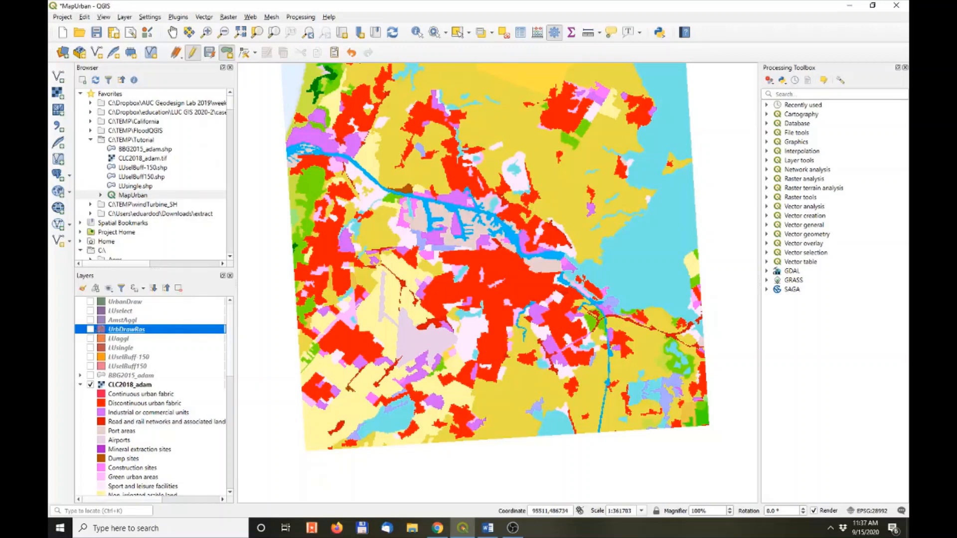
pyautogui.click(512, 527)
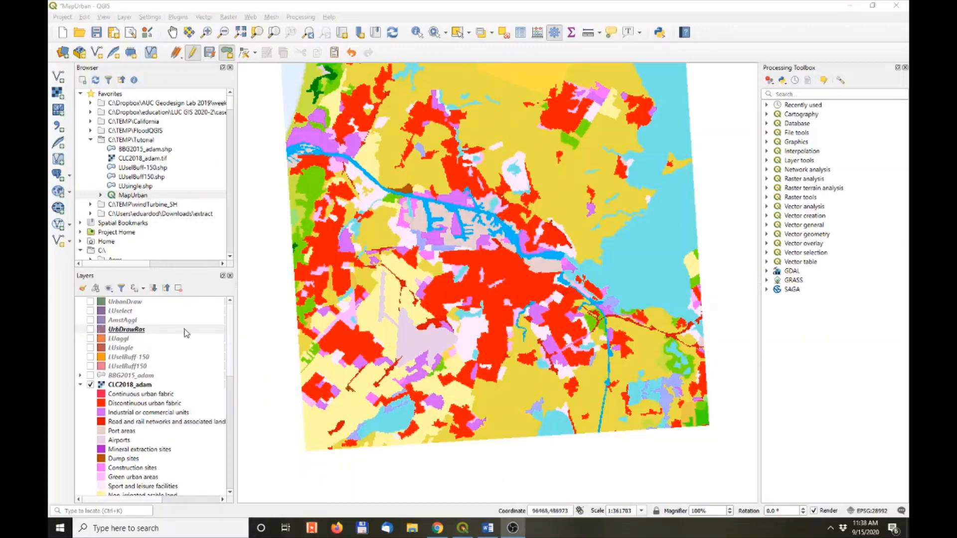
pyautogui.click(113, 330)
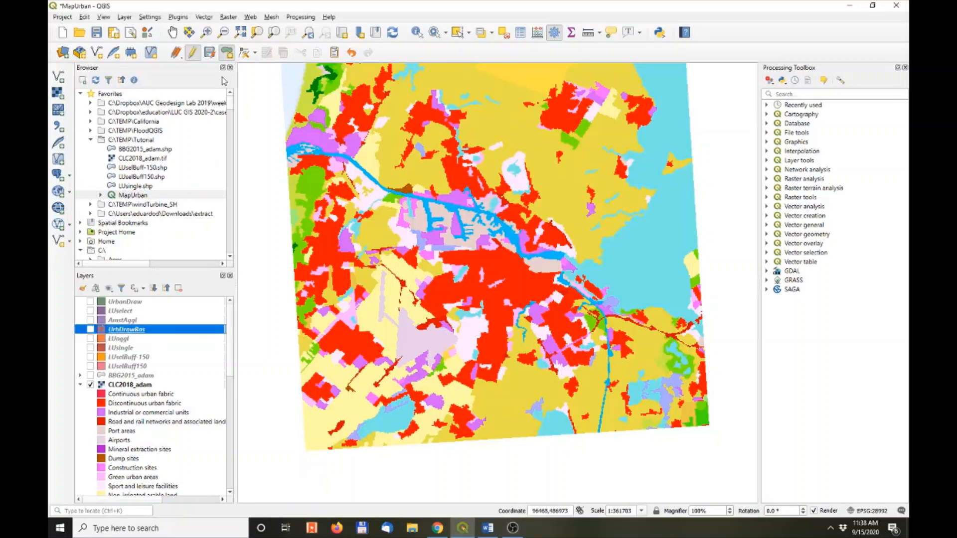
pyautogui.click(194, 54)
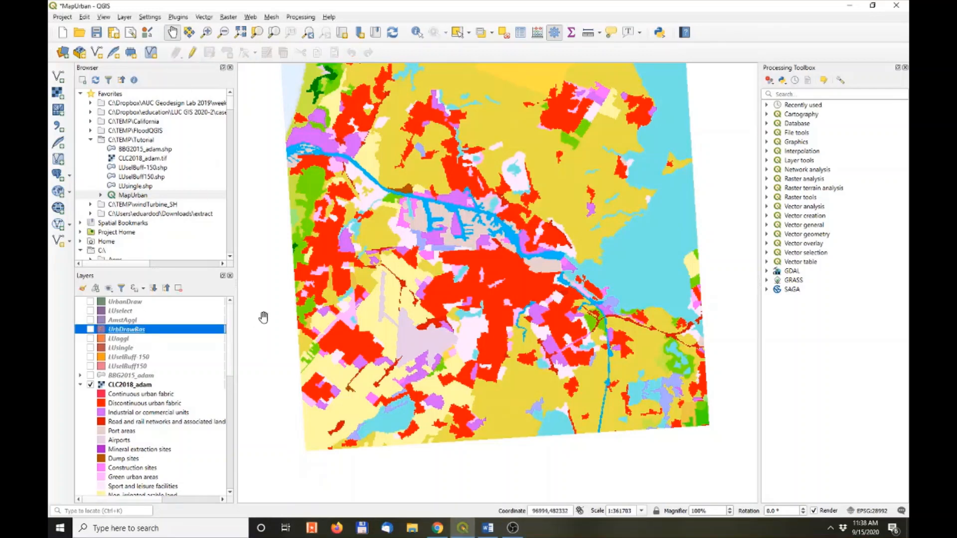
# Make CLC2018_adam the active layer and search the processing algorithms for "reclassify", selecting Reclassify by table.
pyautogui.click(120, 386)
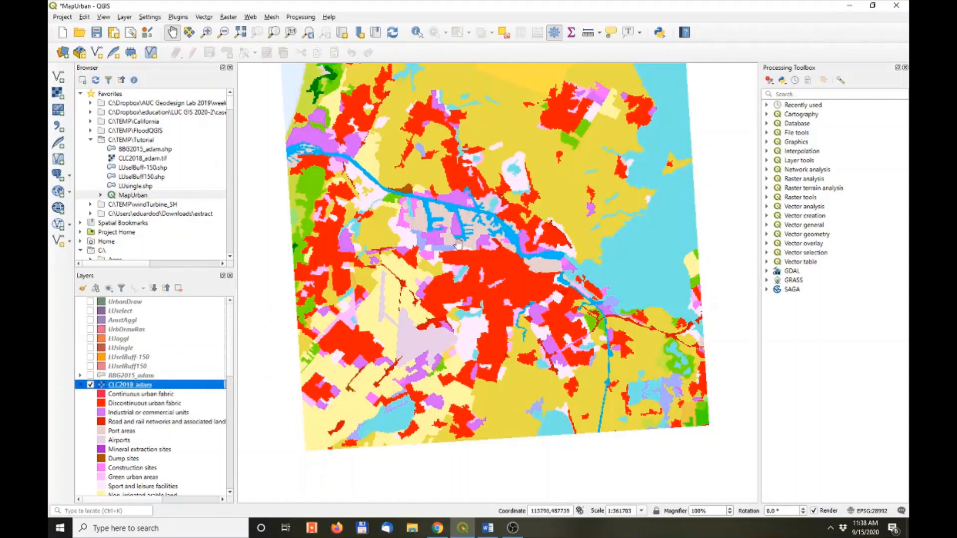
pyautogui.click(819, 94)
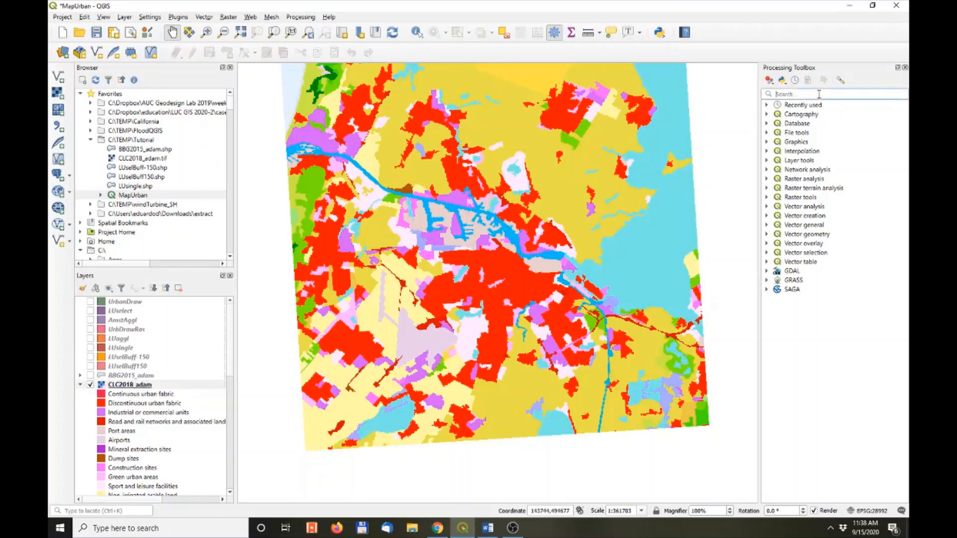
pyautogui.write('reclass')
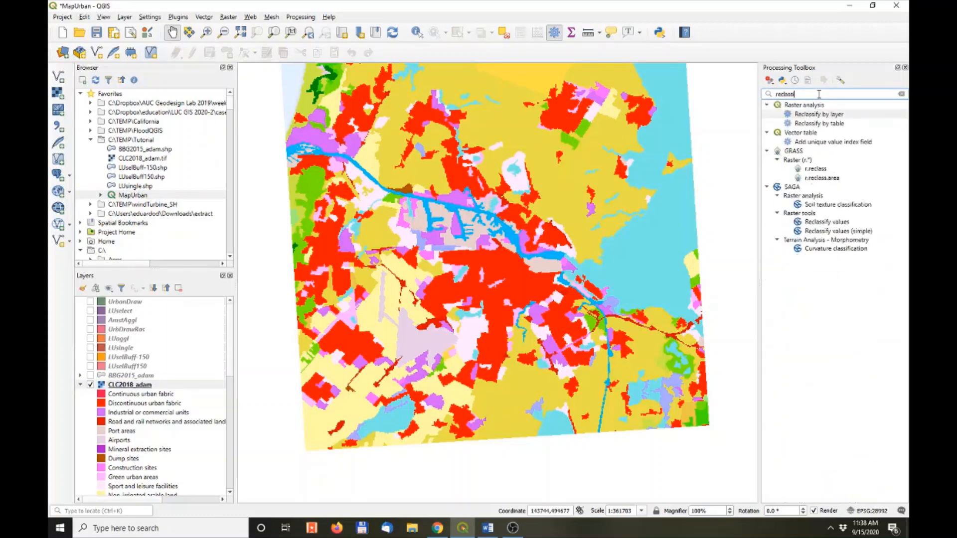
pyautogui.write('ify')
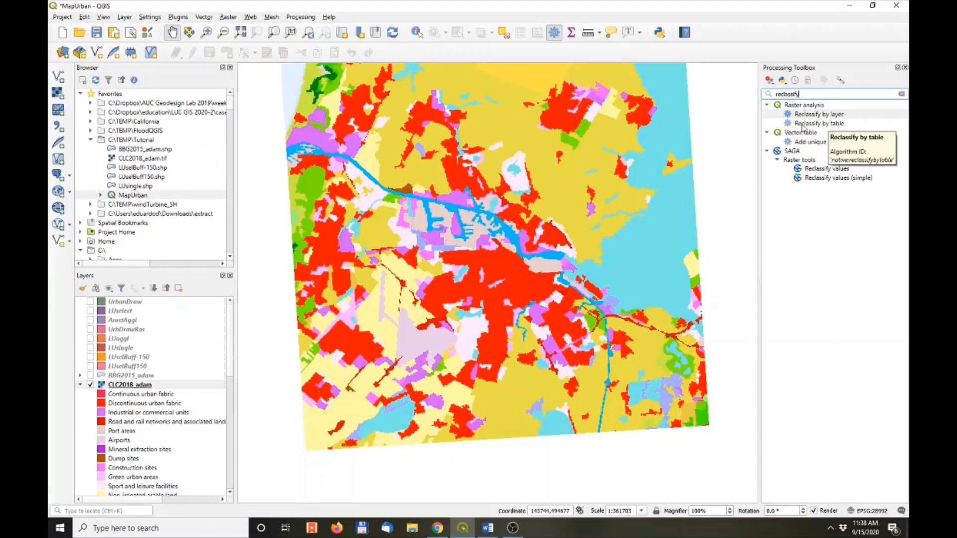
pyautogui.click(832, 124)
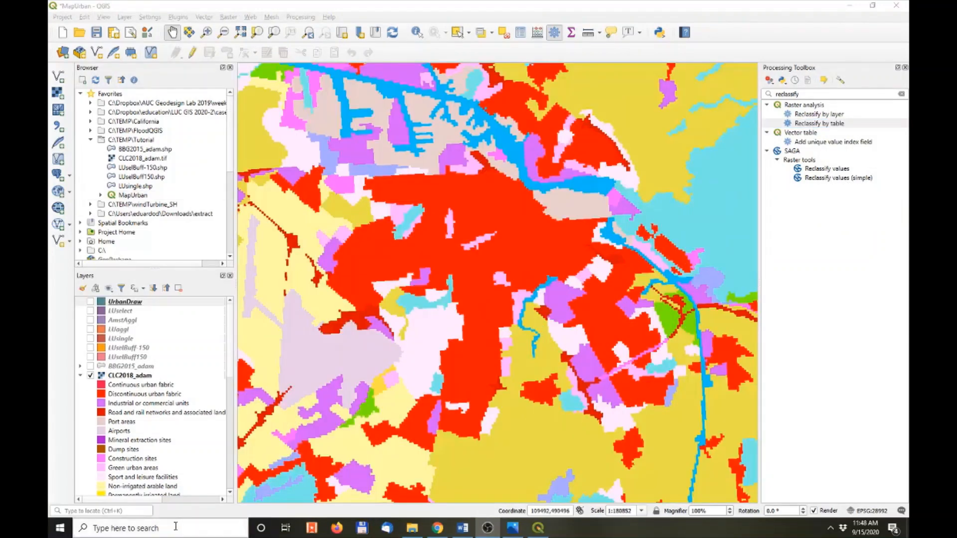
# Open the Reclassify by table algorithm and set CLC2018_adam as its raster layer, using Band 1 (Gray).
pyautogui.doubleClick(817, 124)
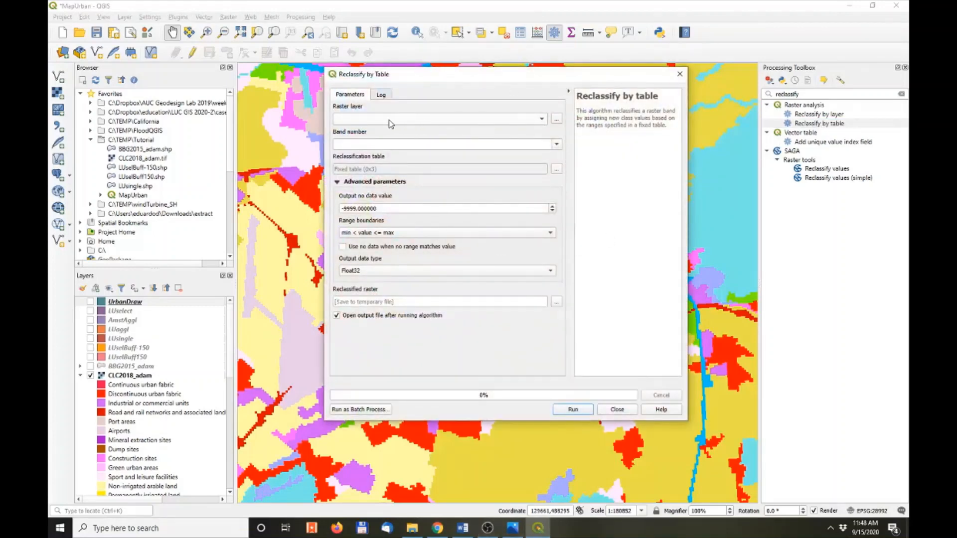
pyautogui.click(429, 123)
pyautogui.click(428, 126)
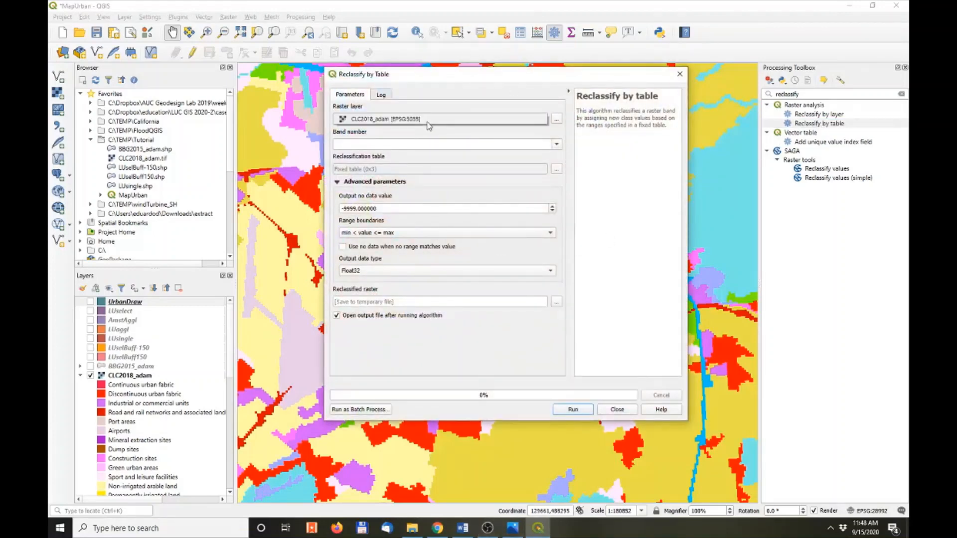
pyautogui.click(365, 122)
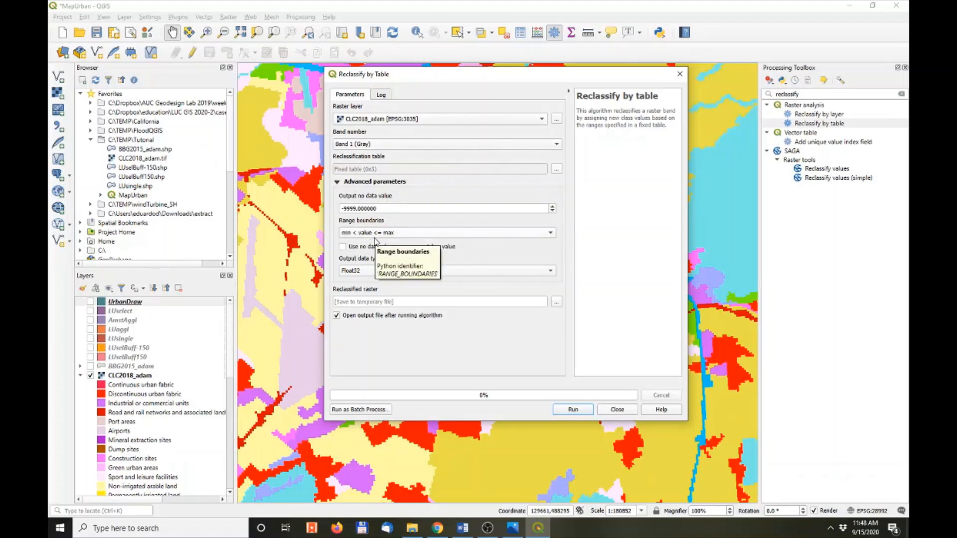
# Add one empty row with minimum, maximum and value cells to the reclassification table and accept the table.
pyautogui.click(556, 170)
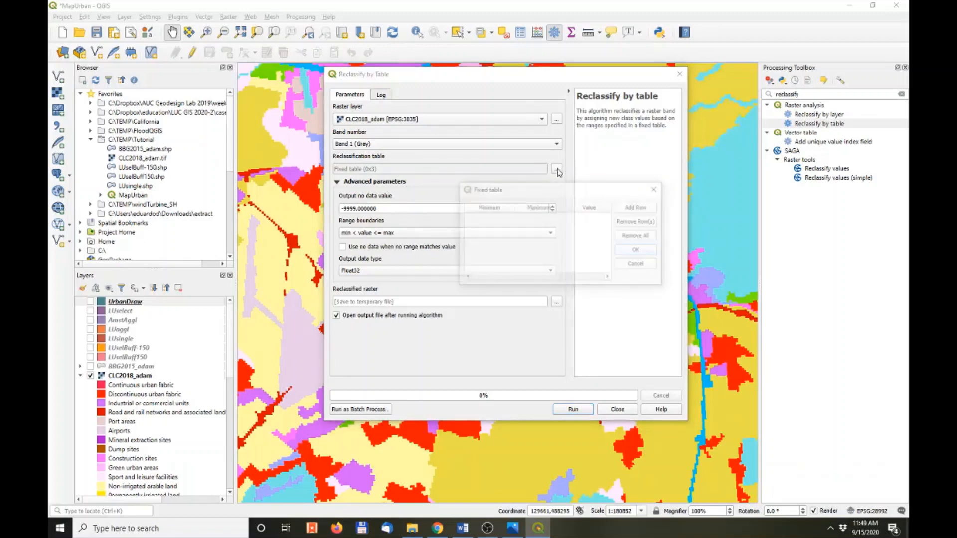
pyautogui.click(638, 207)
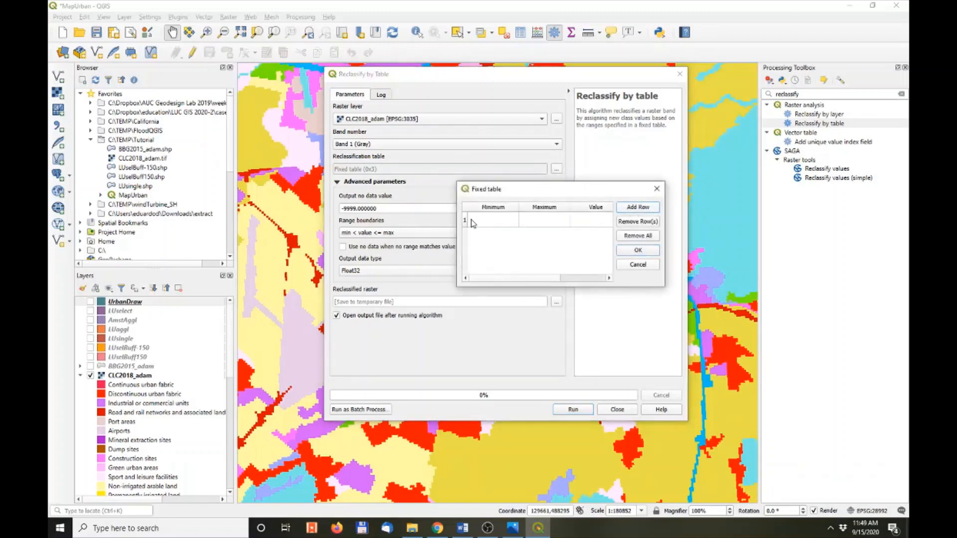
pyautogui.click(495, 219)
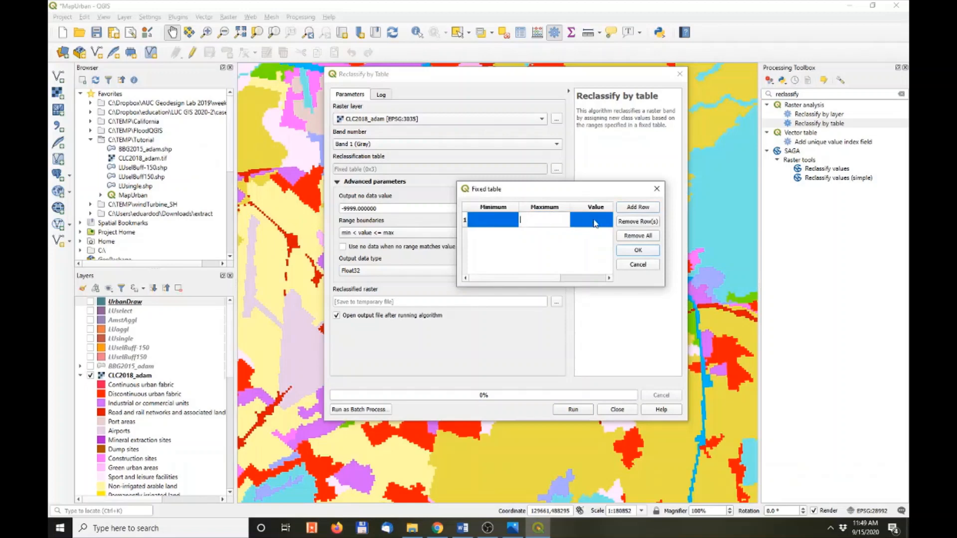
pyautogui.doubleClick(594, 219)
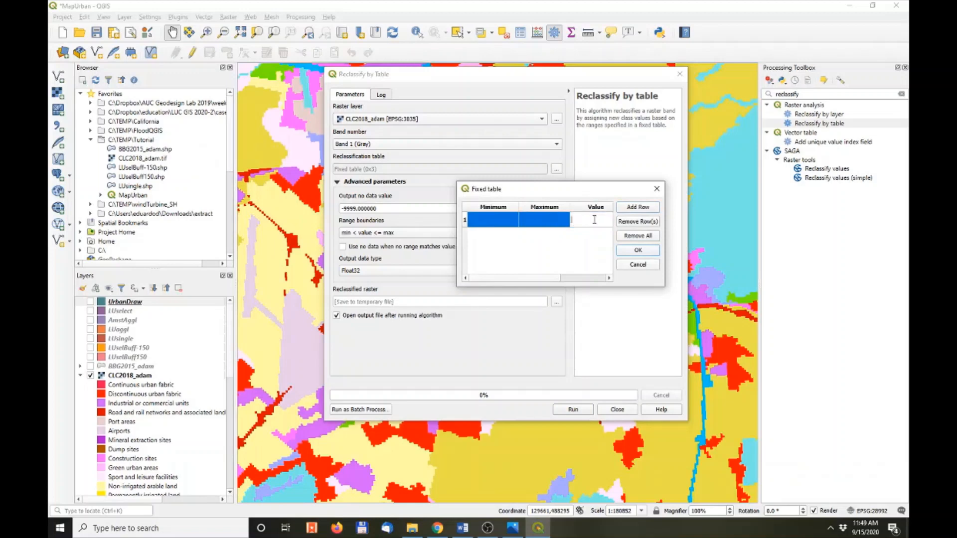
pyautogui.click(503, 219)
pyautogui.click(600, 220)
pyautogui.click(652, 250)
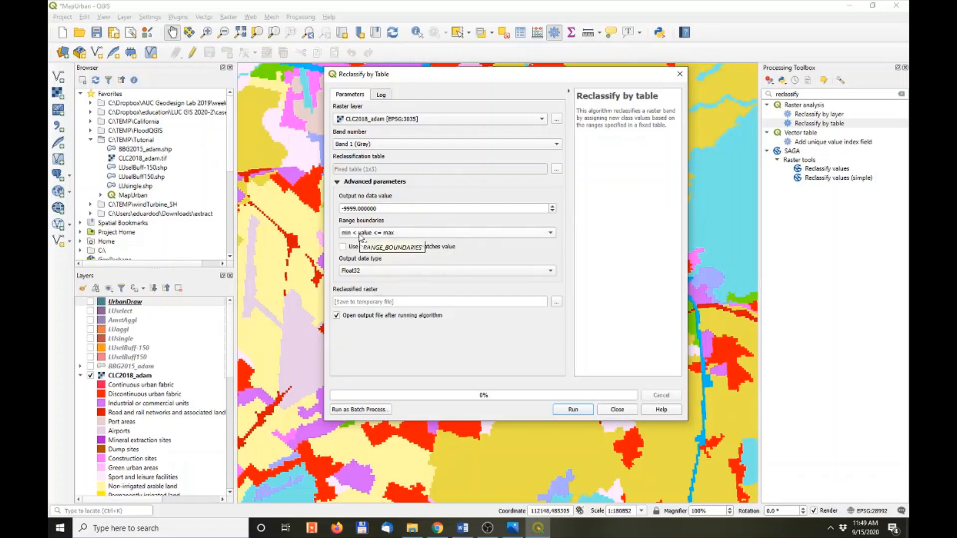
# Examine the class values and labels from Continuous urban fabric to Port areas in the CLC2018_adam layer's symbology.
pyautogui.rightClick(143, 379)
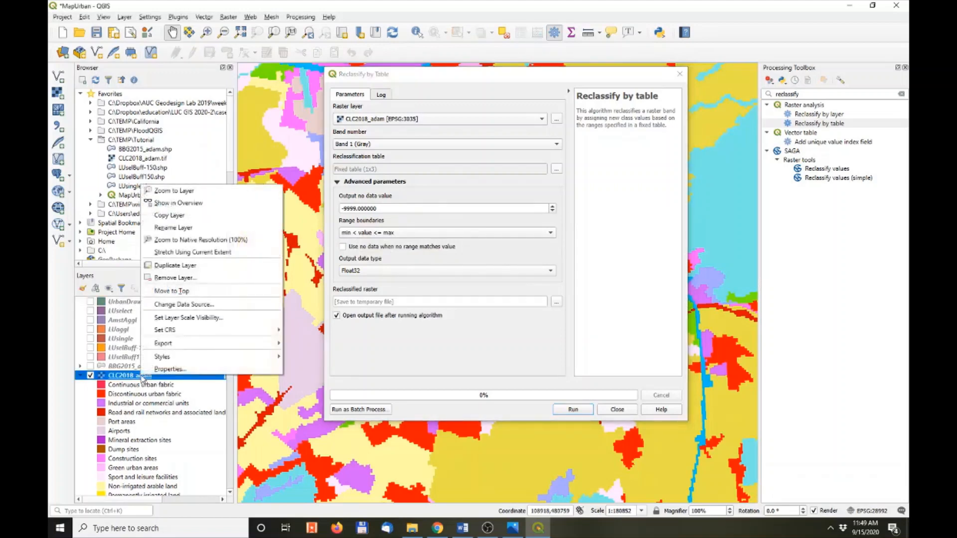
pyautogui.click(164, 372)
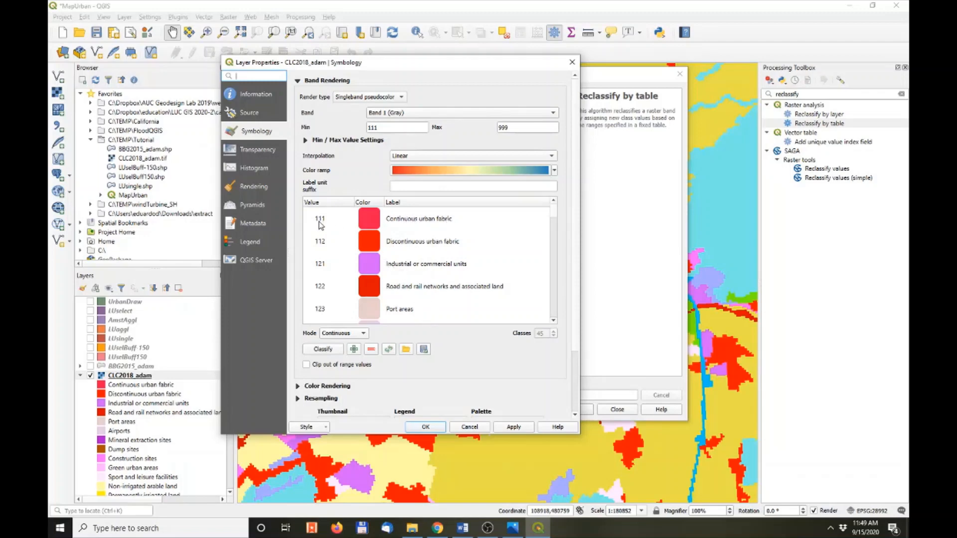
pyautogui.click(319, 224)
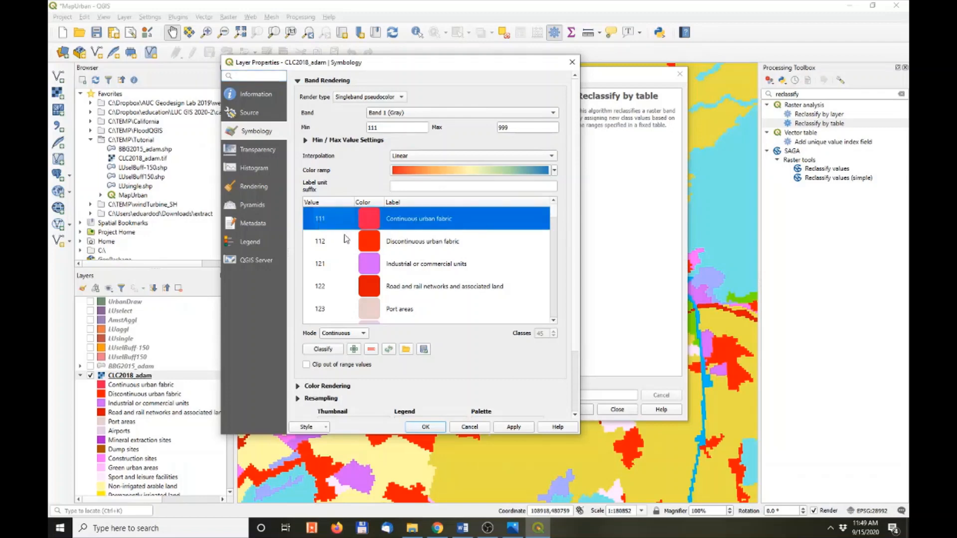
pyautogui.click(326, 245)
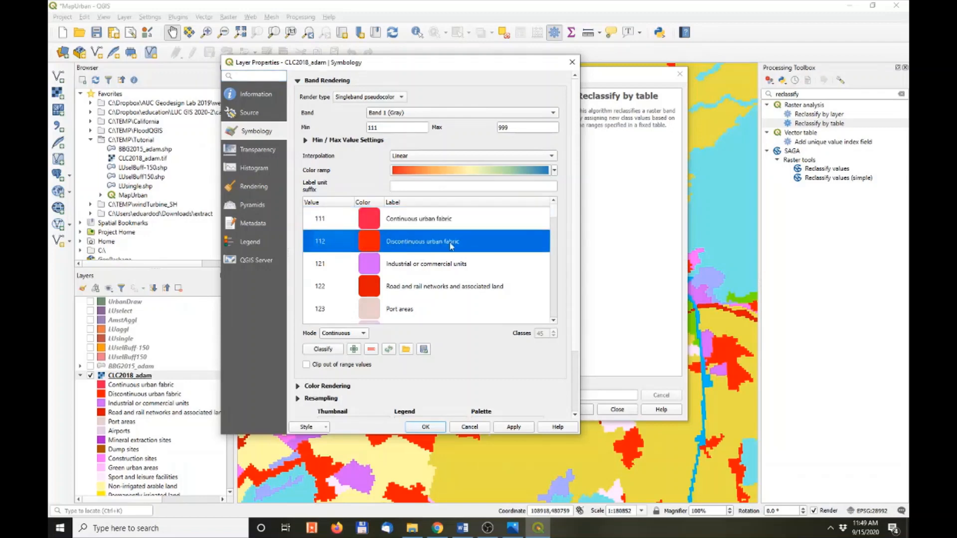
pyautogui.click(321, 269)
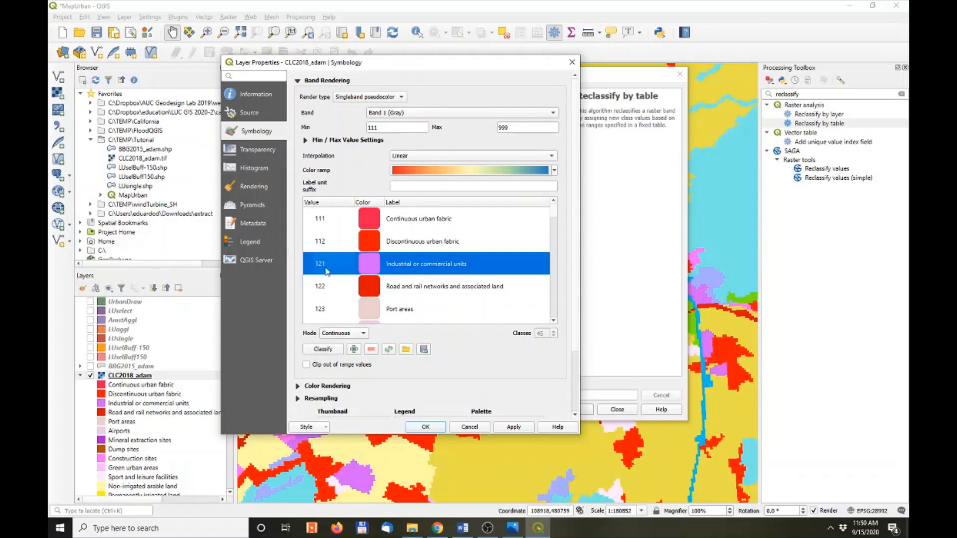
pyautogui.click(412, 290)
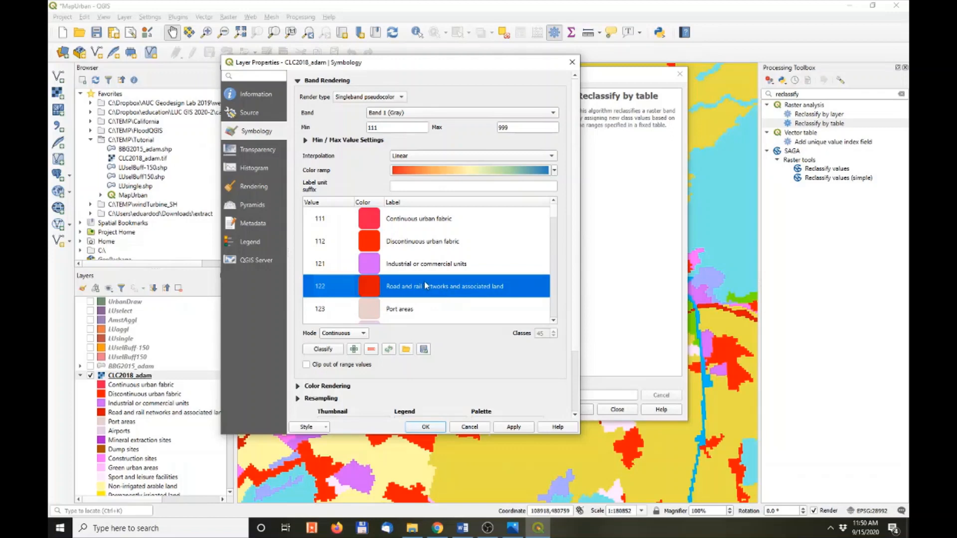
pyautogui.click(336, 313)
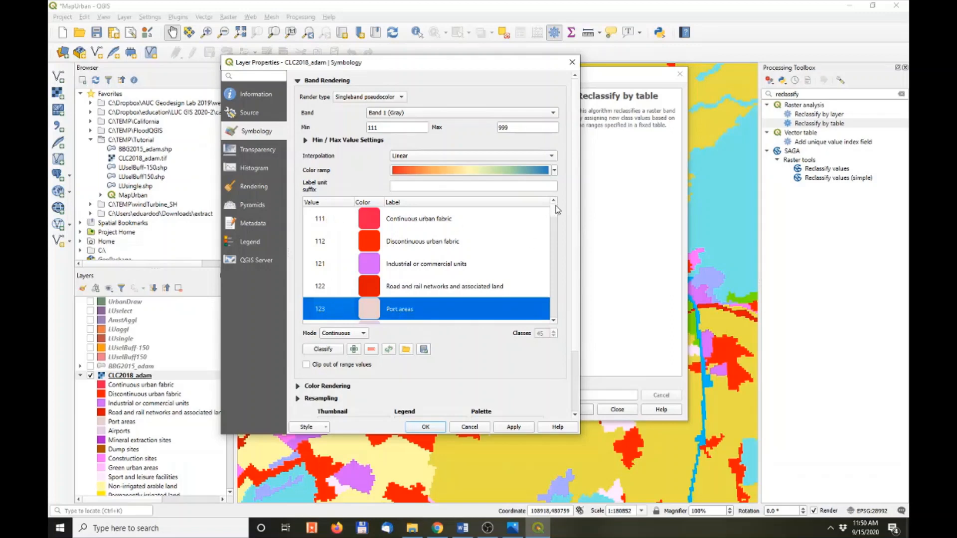
pyautogui.moveTo(554, 211)
pyautogui.mouseDown()
pyautogui.moveTo(562, 309)
pyautogui.moveTo(548, 202)
pyautogui.mouseUp()
pyautogui.moveTo(328, 223); pyautogui.dragTo(331, 256)
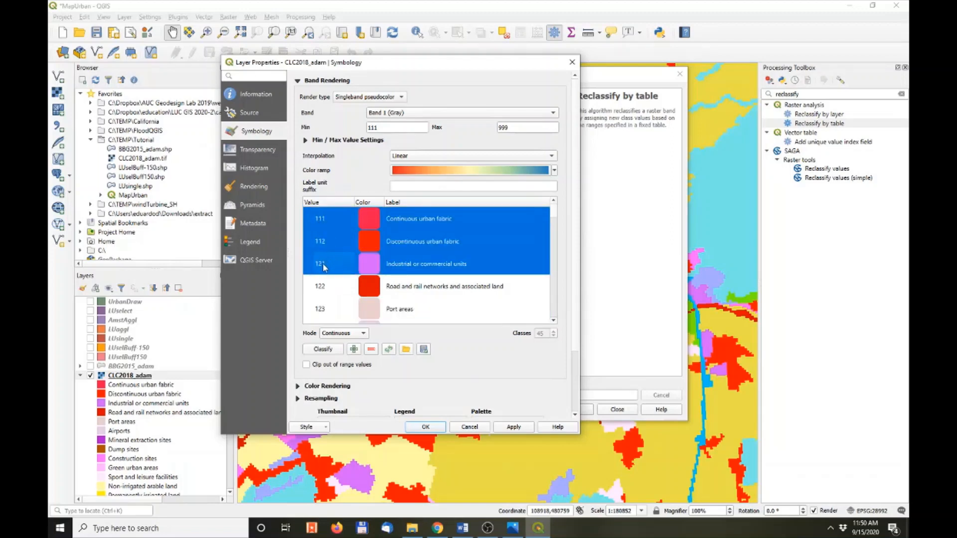
pyautogui.click(323, 311)
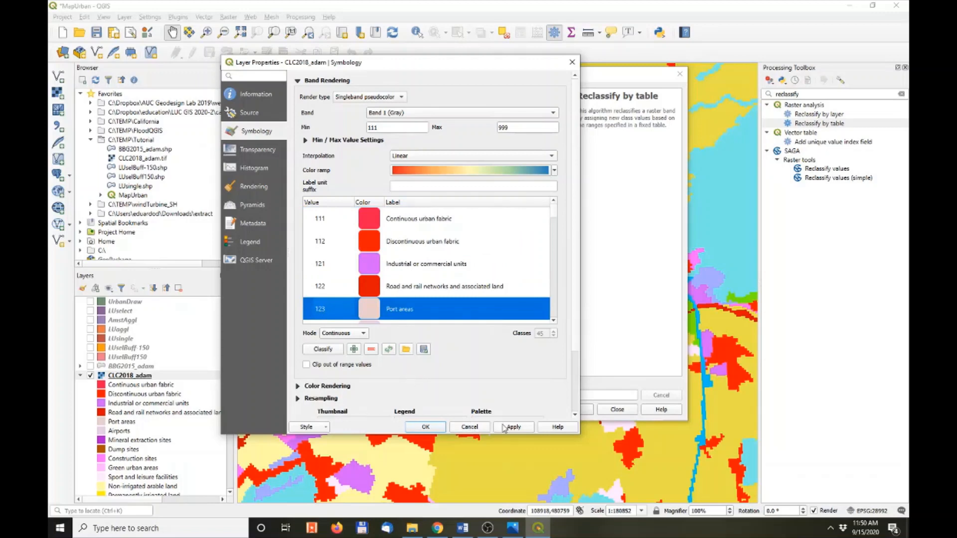
pyautogui.click(437, 431)
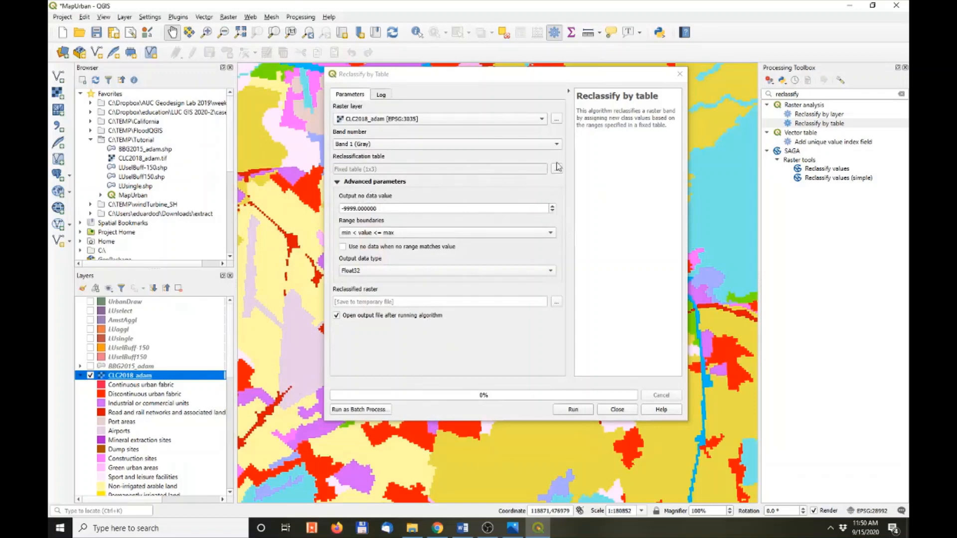
# Review the range boundary options, keeping min < value <= max, and recheck the class values in CLC2018_adam's symbology.
pyautogui.click(361, 233)
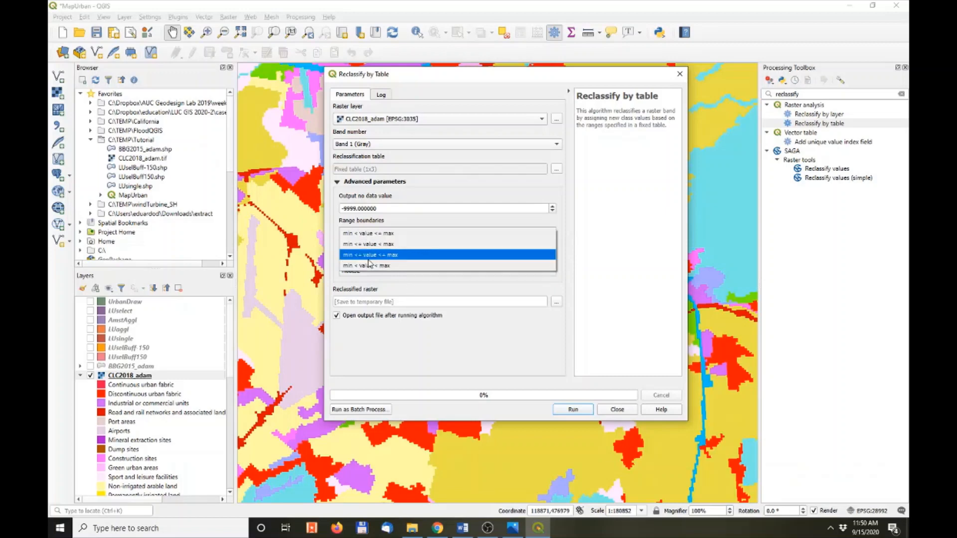
pyautogui.click(369, 234)
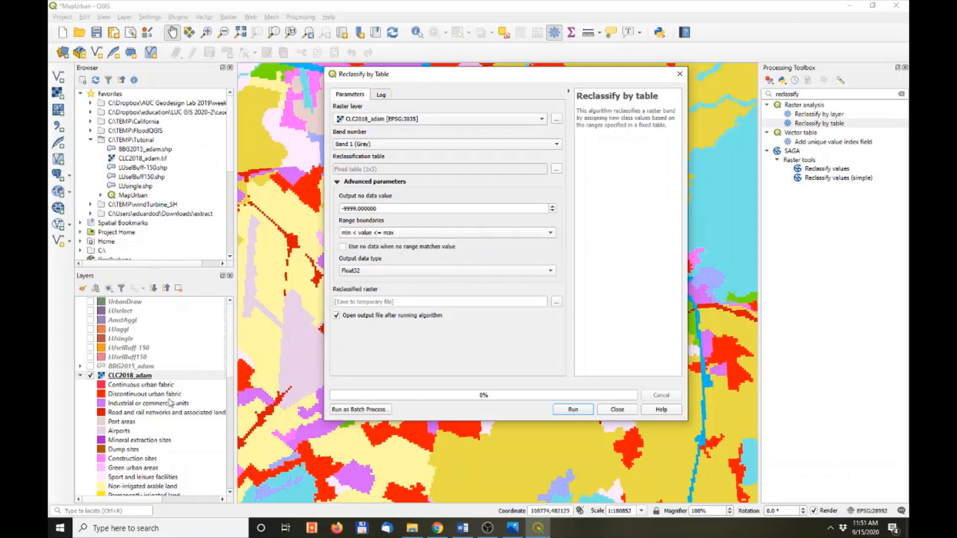
pyautogui.rightClick(132, 377)
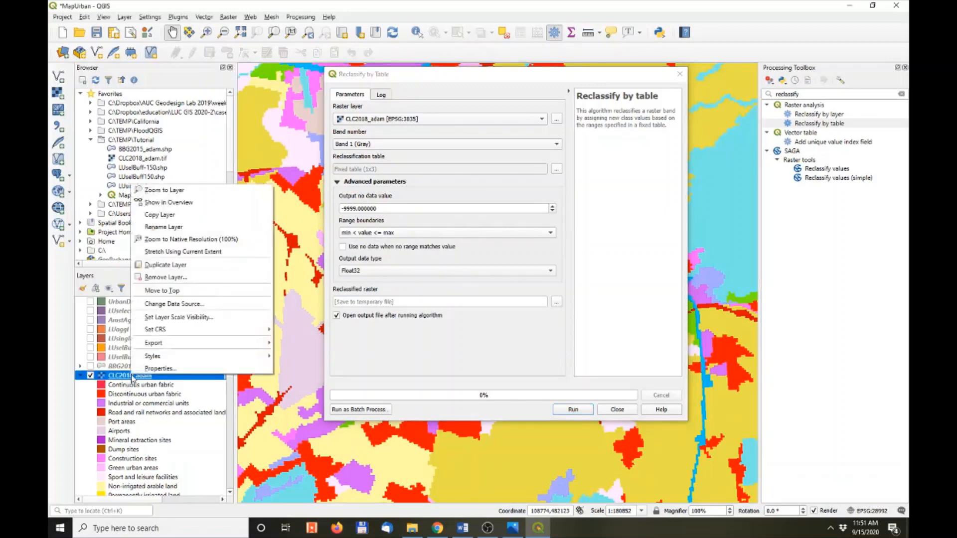
pyautogui.click(159, 369)
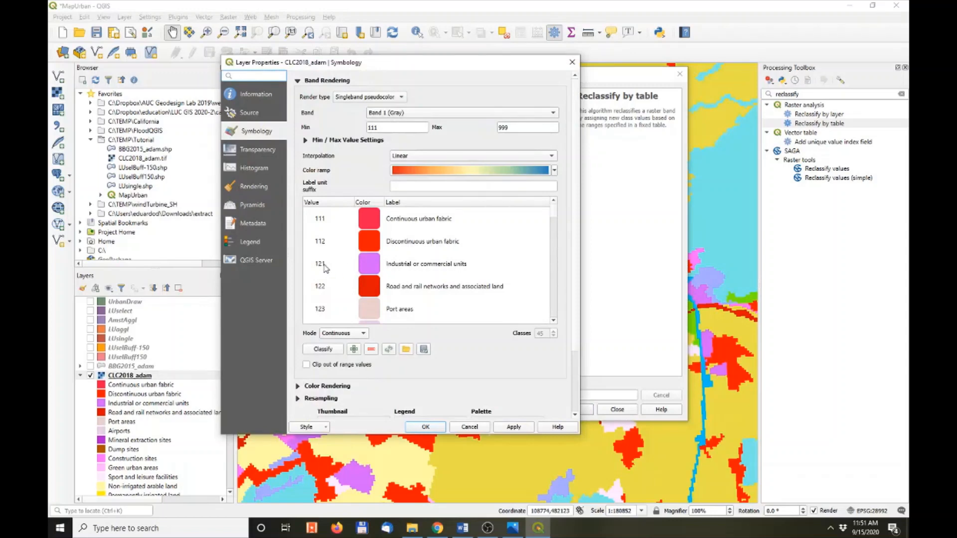
pyautogui.click(469, 427)
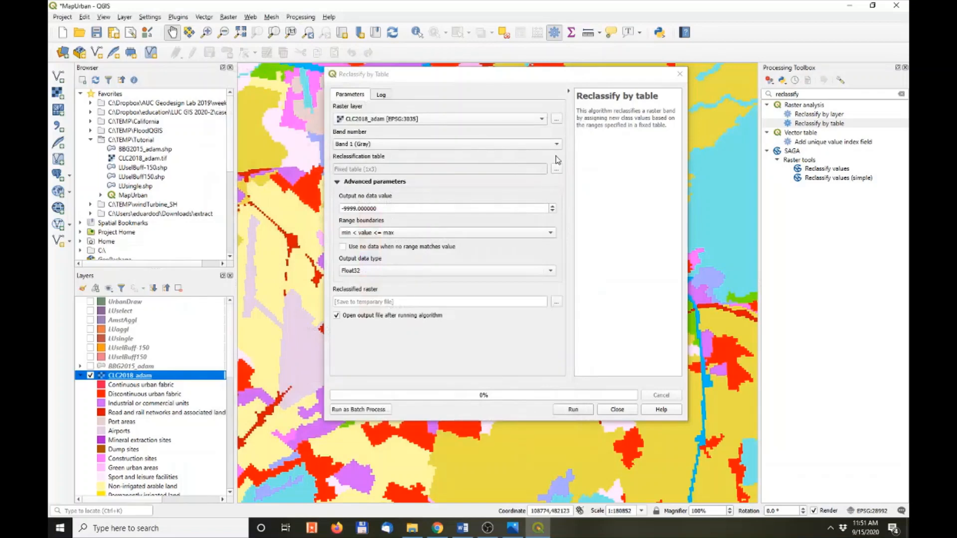
# Fill the reclassification table's first row with minimum 110, maximum 122 and value 1.
pyautogui.click(556, 169)
pyautogui.doubleClick(486, 220)
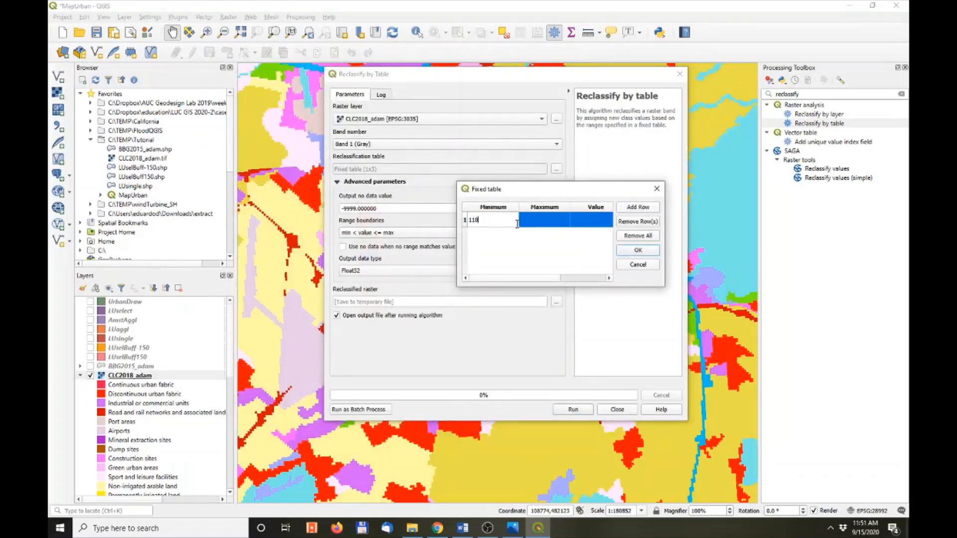
pyautogui.click(542, 222)
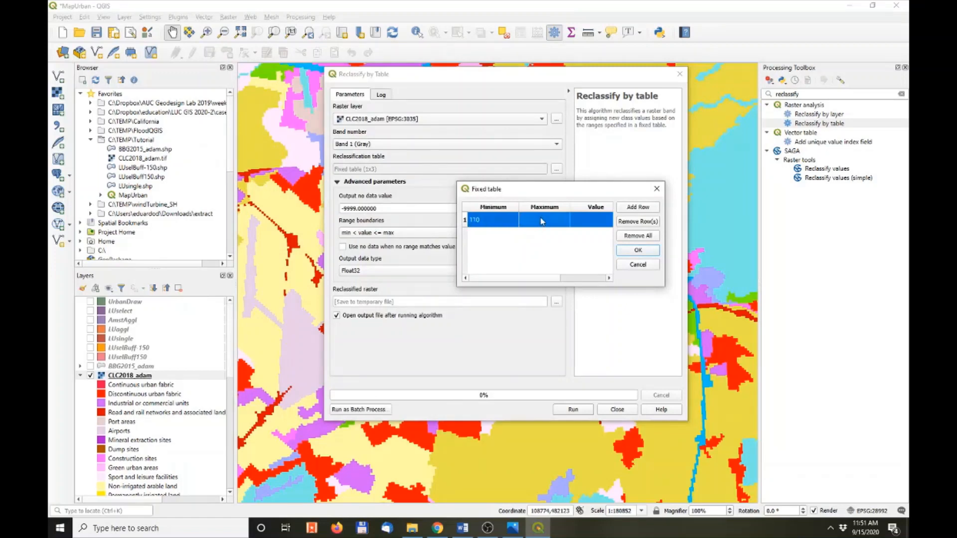
pyautogui.write('122')
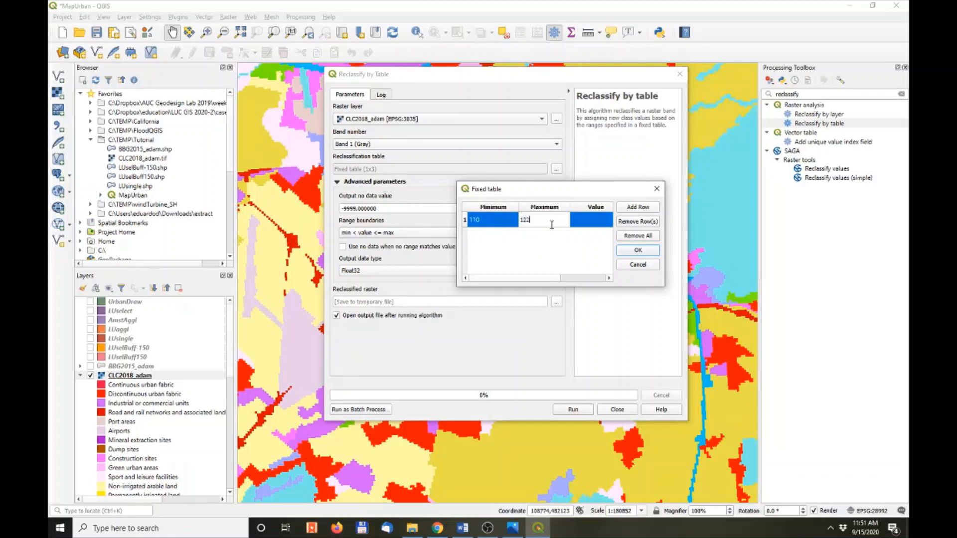
pyautogui.click(593, 219)
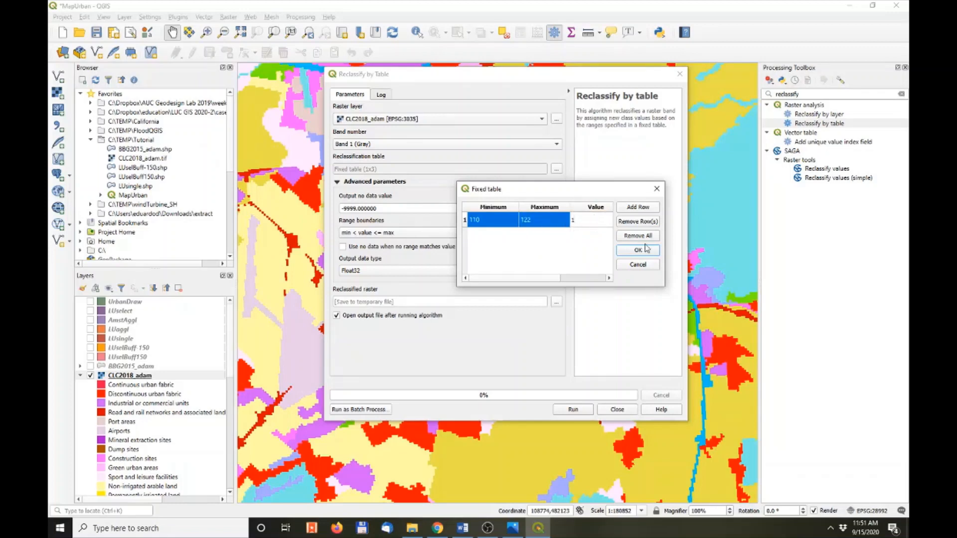
# Add a second reclassification row with minimum 123, maximum 124 and value 1, and accept the table.
pyautogui.click(626, 209)
pyautogui.click(493, 235)
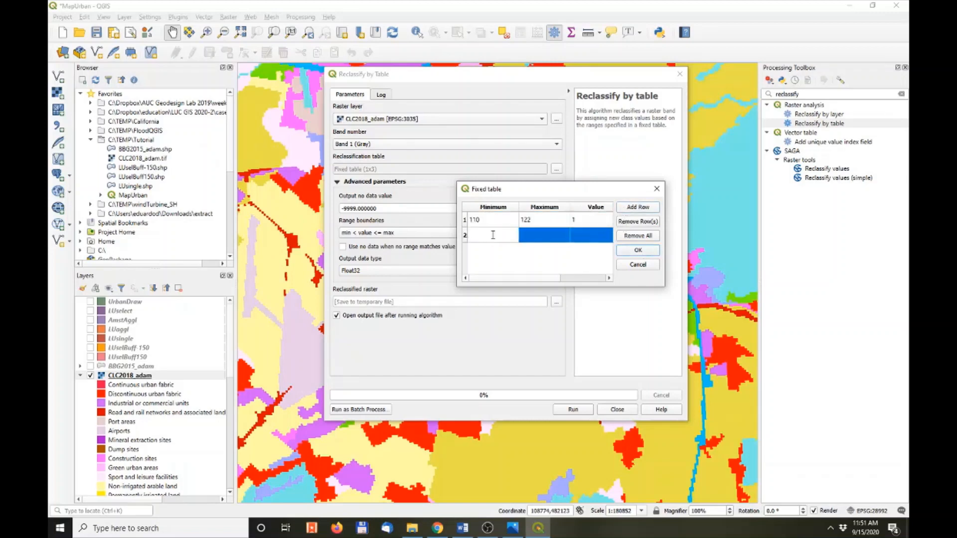
pyautogui.click(547, 236)
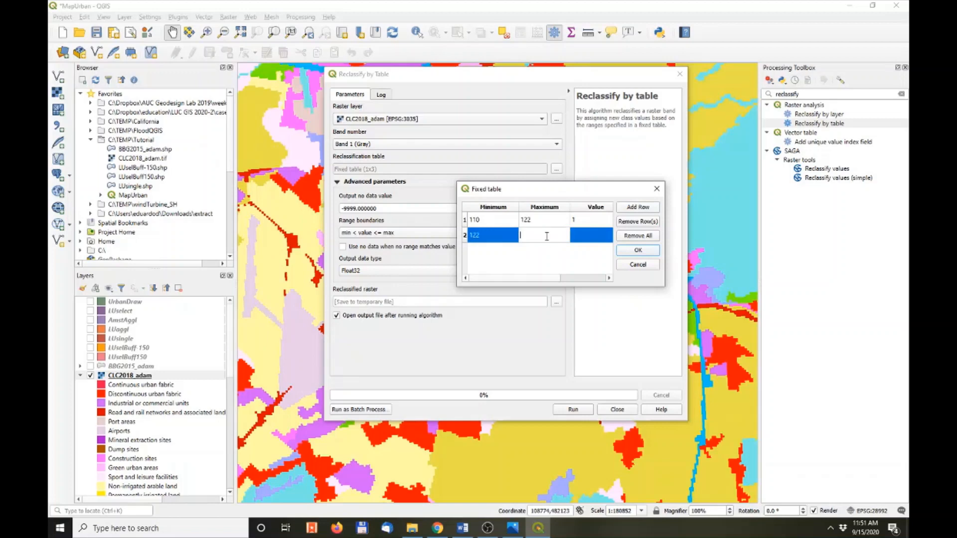
pyautogui.doubleClick(502, 236)
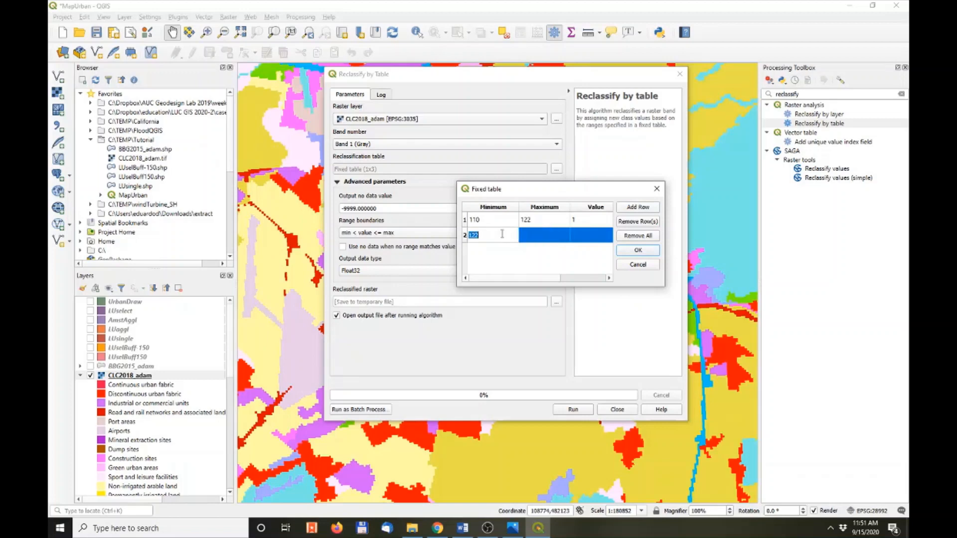
pyautogui.write('12')
pyautogui.click(538, 237)
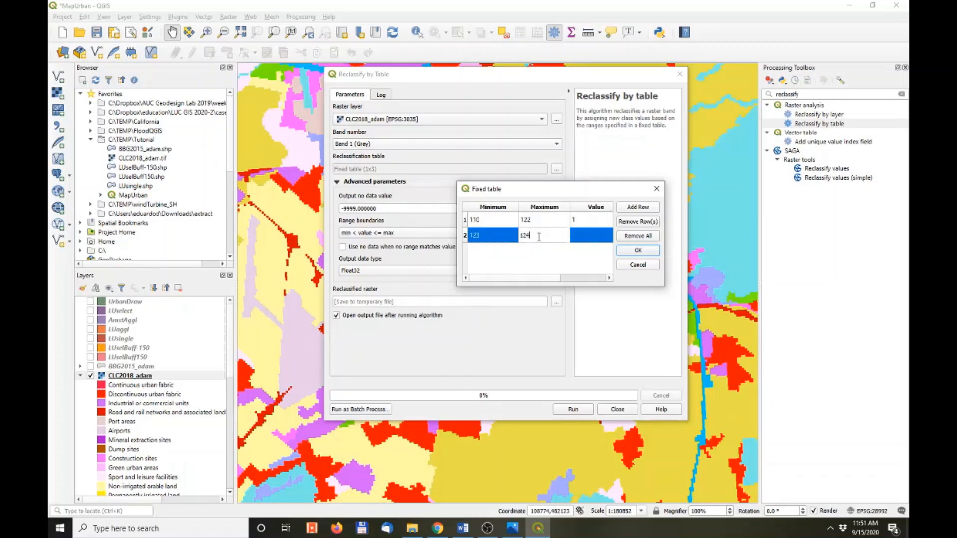
pyautogui.write('124')
pyautogui.click(592, 238)
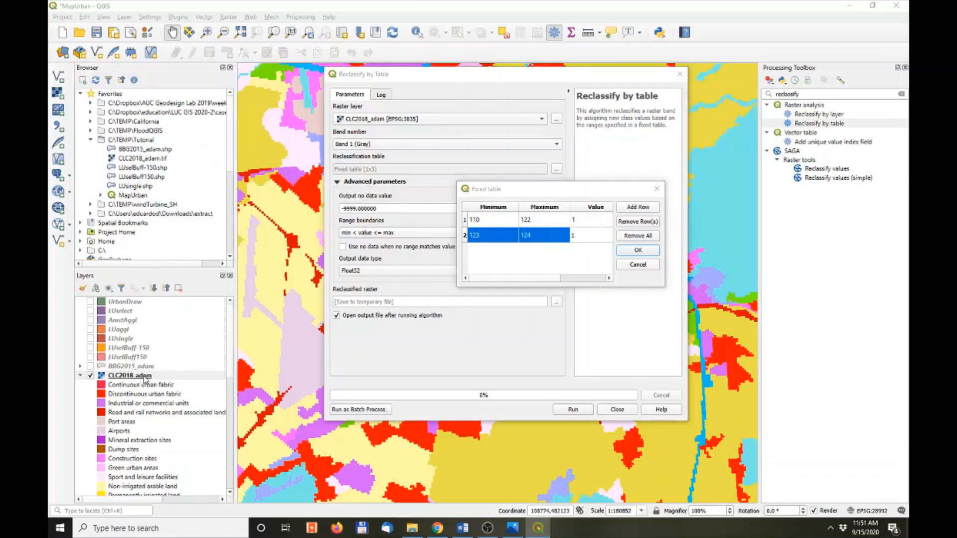
pyautogui.click(633, 251)
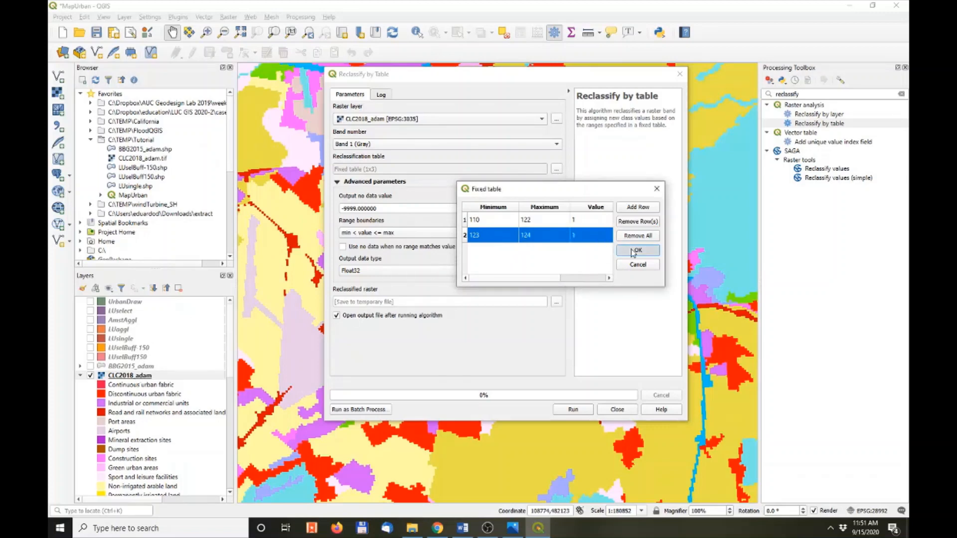
# Recheck the class values from Continuous urban fabric to Mineral extraction sites in the CLC2018_adam layer's symbology.
pyautogui.rightClick(145, 379)
pyautogui.click(173, 371)
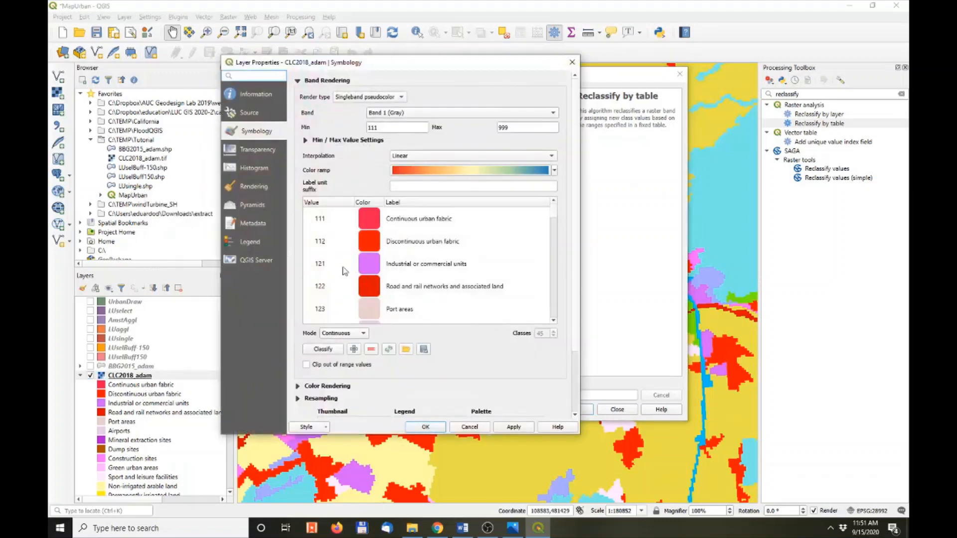
pyautogui.click(325, 287)
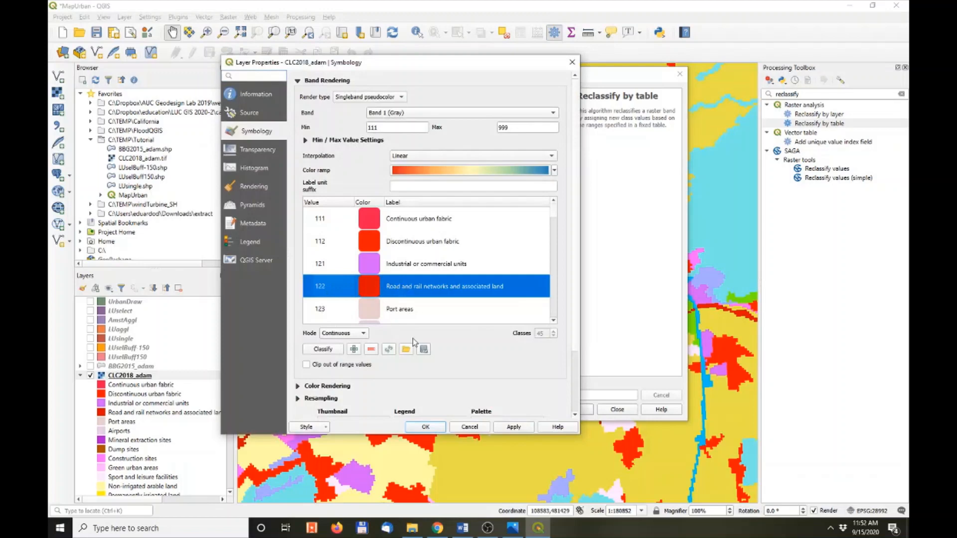
pyautogui.click(337, 318)
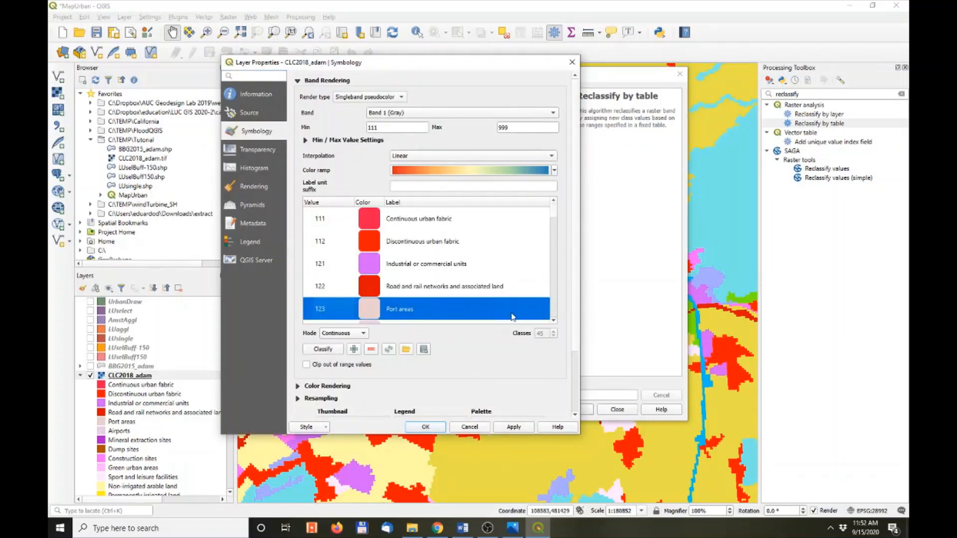
pyautogui.click(553, 320)
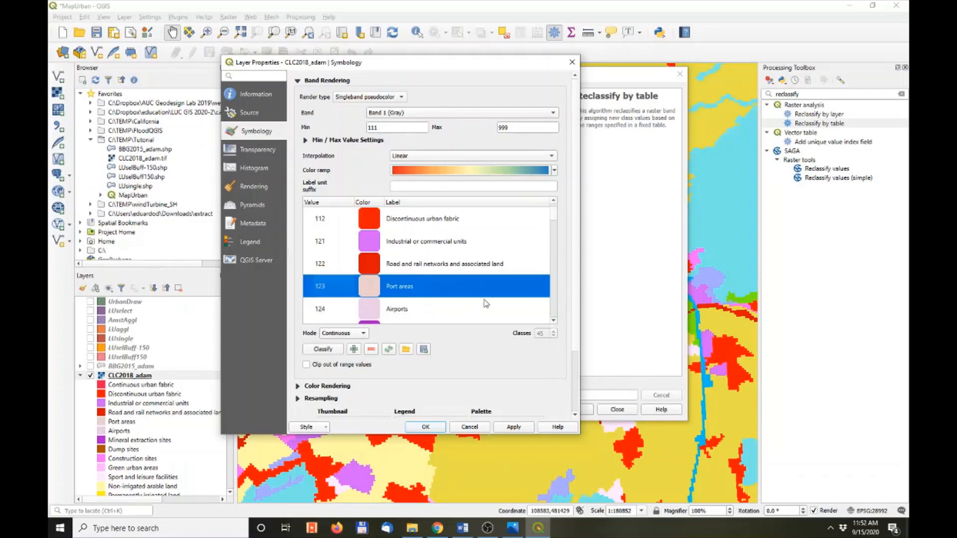
pyautogui.click(553, 320)
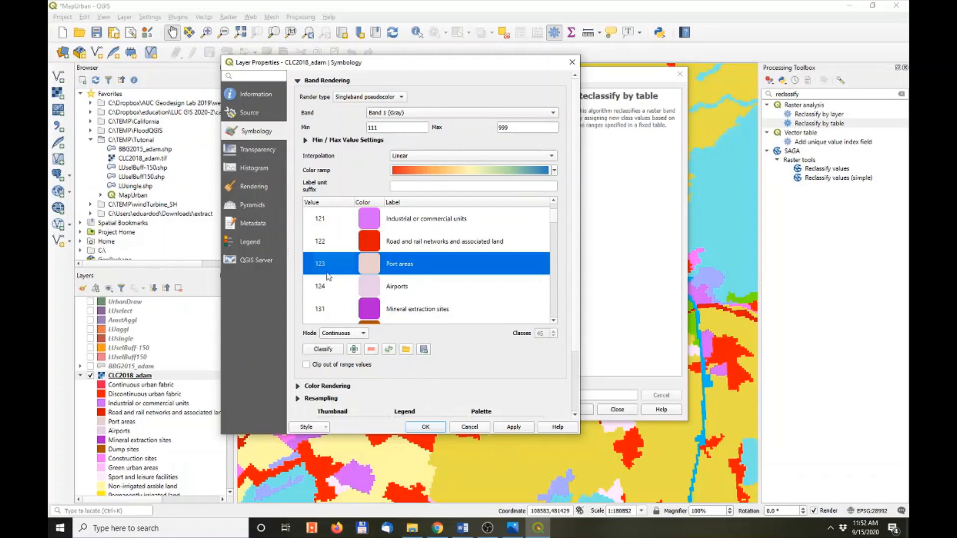
pyautogui.click(439, 428)
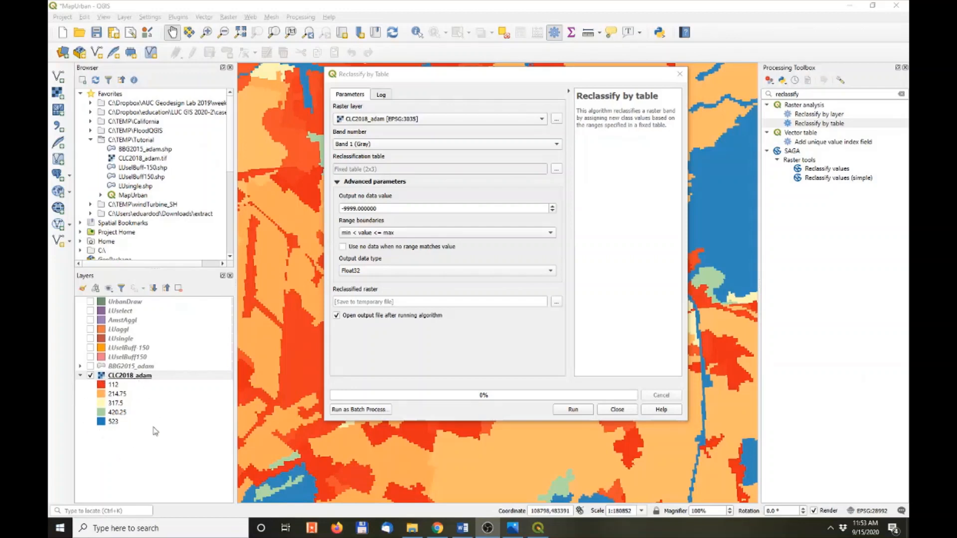
# Load the CLC2018_CLC2018_V2018_20_QGIS color map from the Legend folder into CLC2018_adam's symbology and apply it.
pyautogui.rightClick(144, 376)
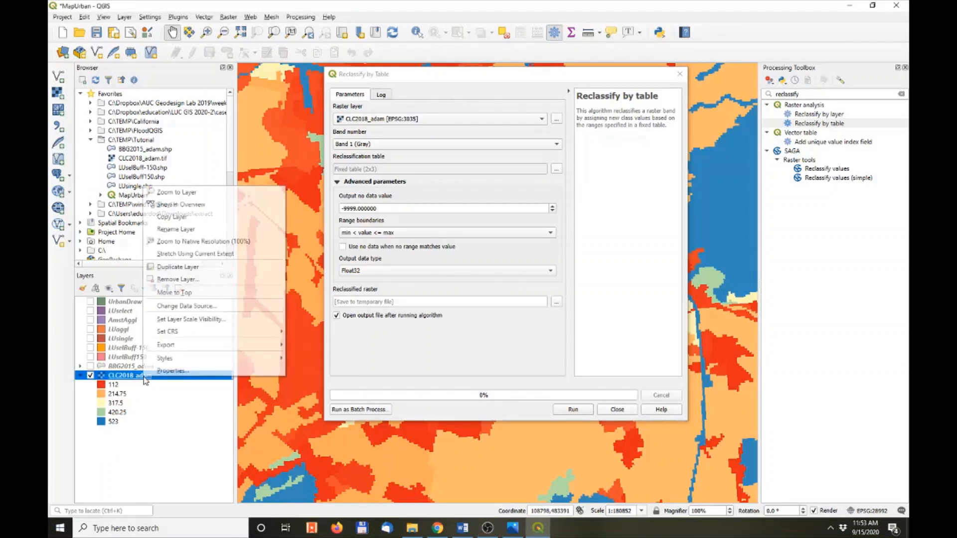
pyautogui.click(180, 372)
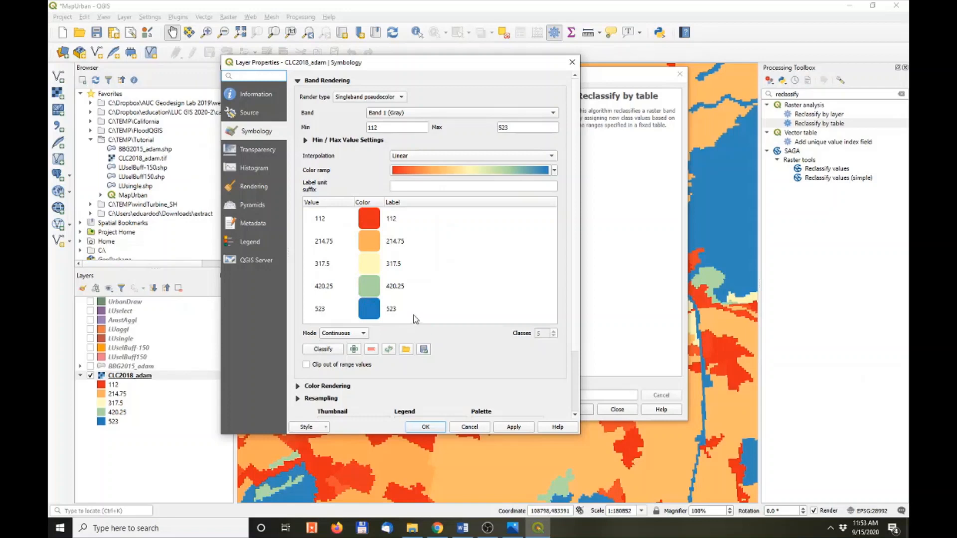
pyautogui.click(406, 349)
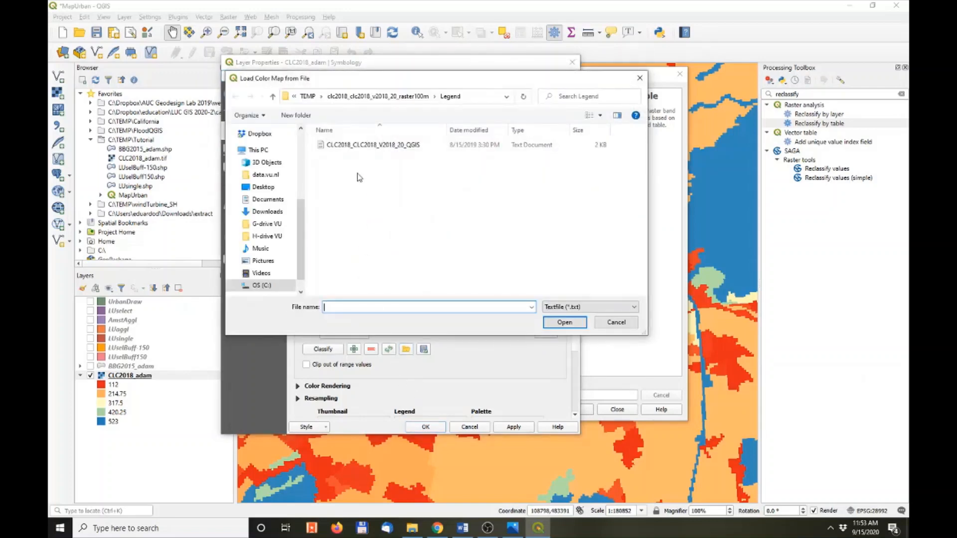
pyautogui.click(358, 143)
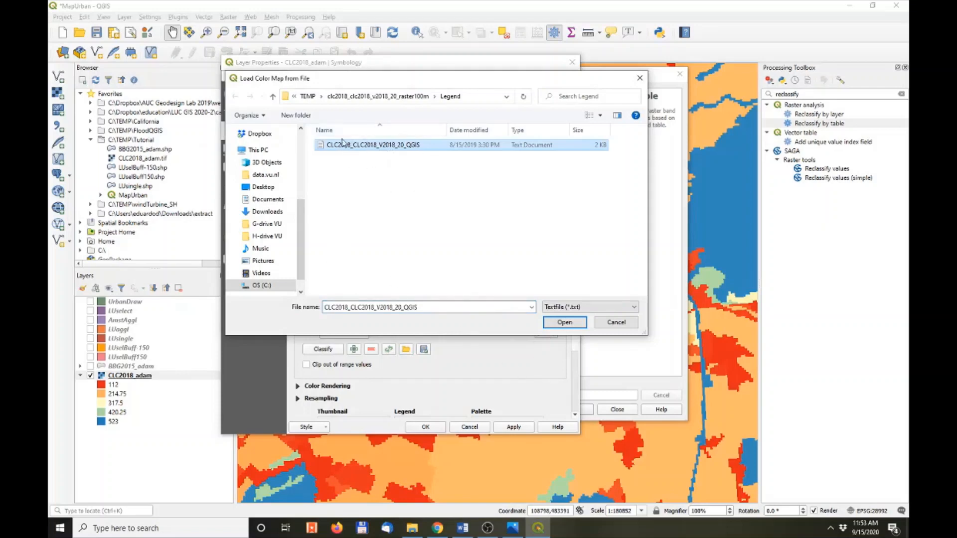
pyautogui.click(562, 323)
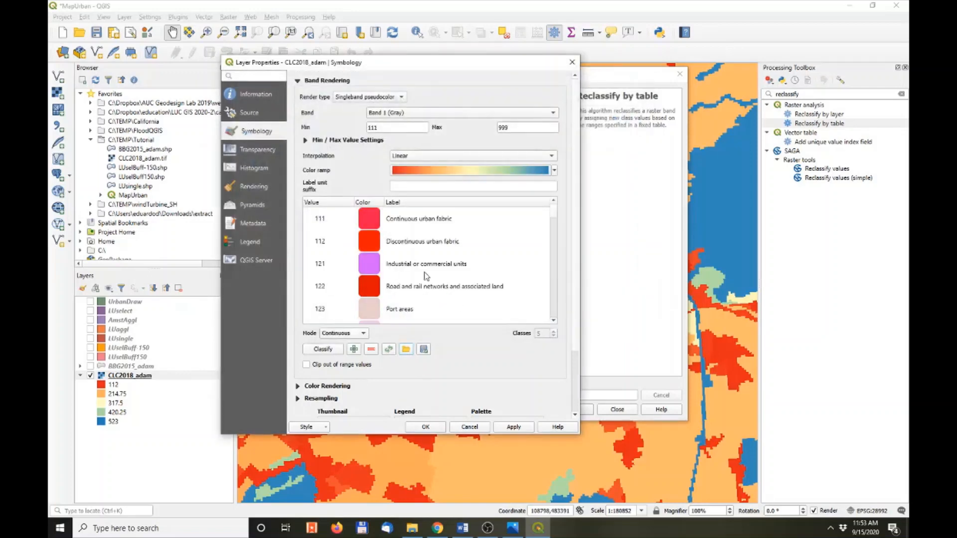
pyautogui.click(513, 427)
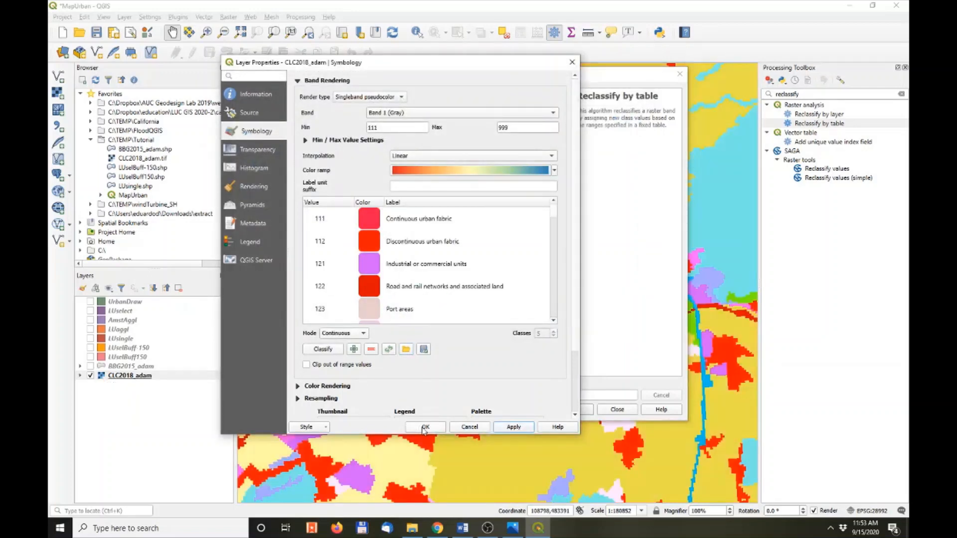
pyautogui.click(424, 427)
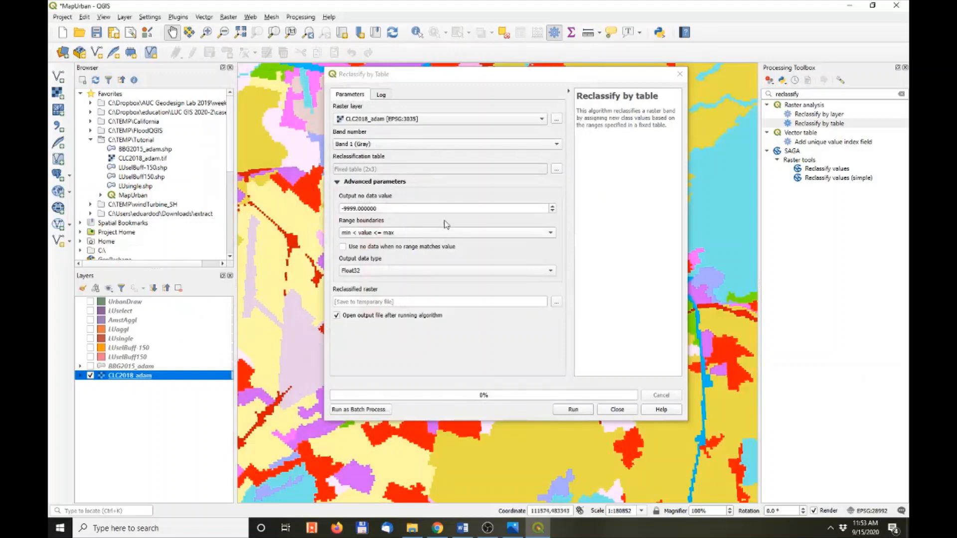
# Set the second reclassification row's maximum to 125 and accept the table.
pyautogui.click(556, 169)
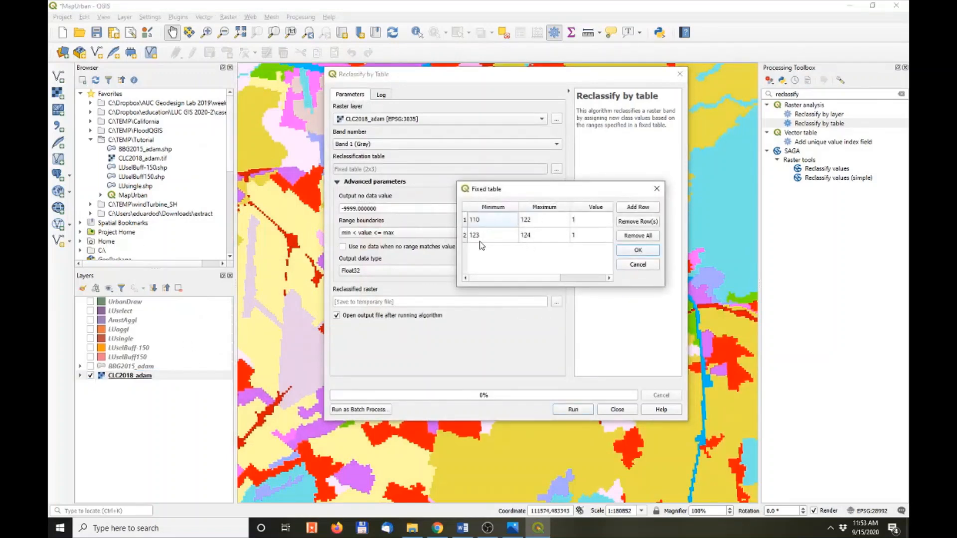
pyautogui.doubleClick(533, 241)
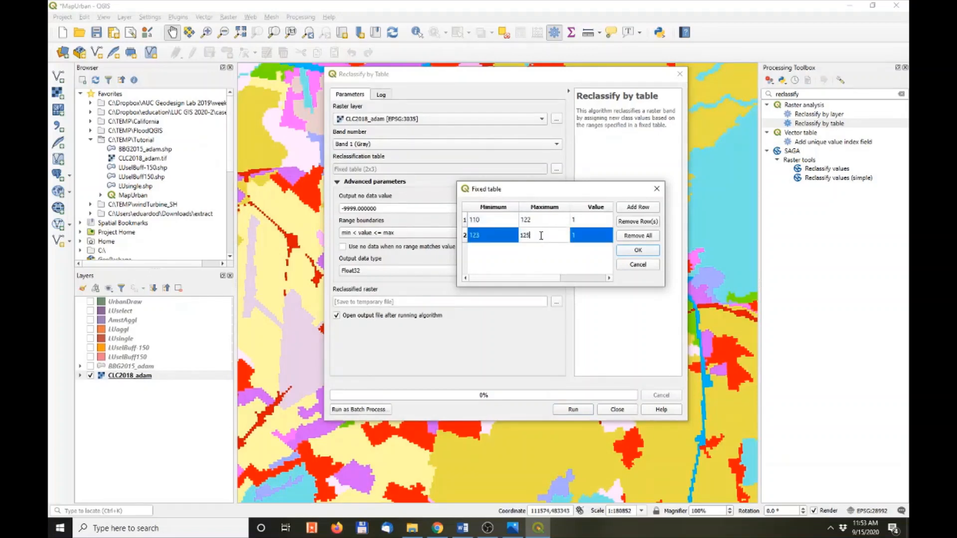
pyautogui.write('125')
pyautogui.click(641, 251)
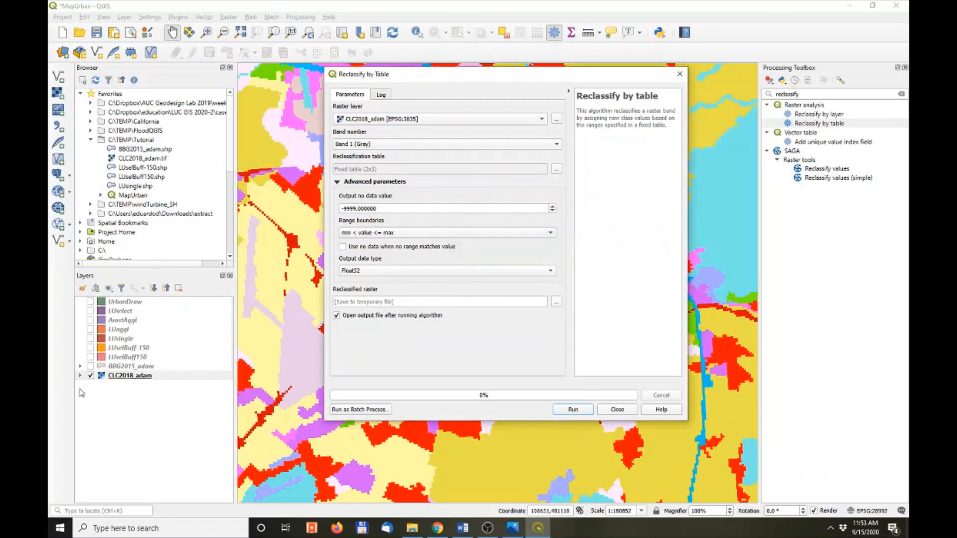
# Check the values of the Road and rail networks, Port areas and Airports classes in CLC2018_adam's symbology.
pyautogui.rightClick(134, 375)
pyautogui.click(169, 367)
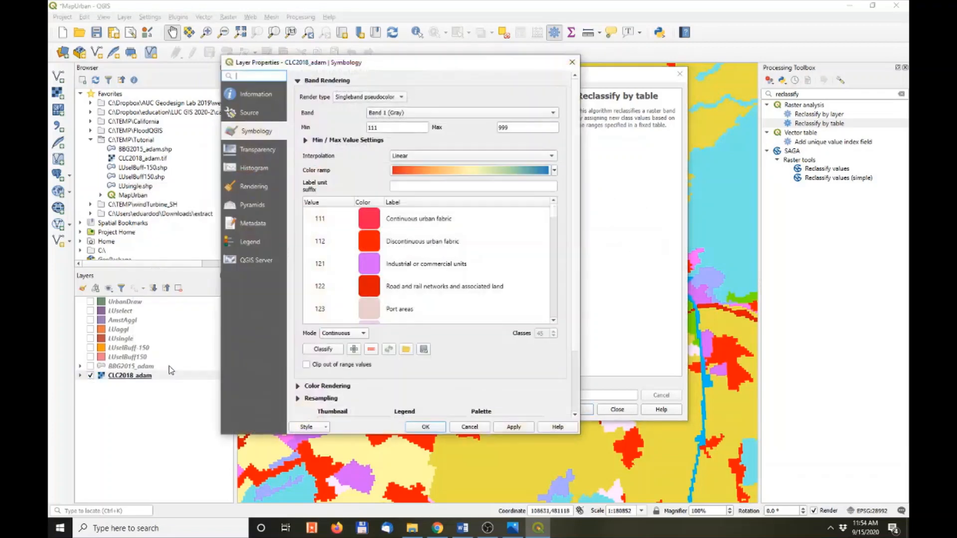
pyautogui.click(553, 320)
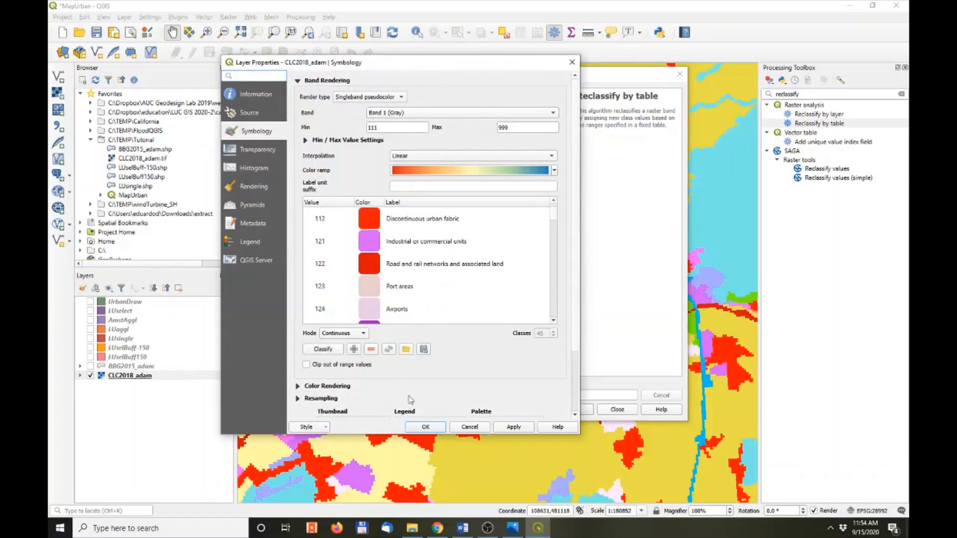
pyautogui.click(469, 427)
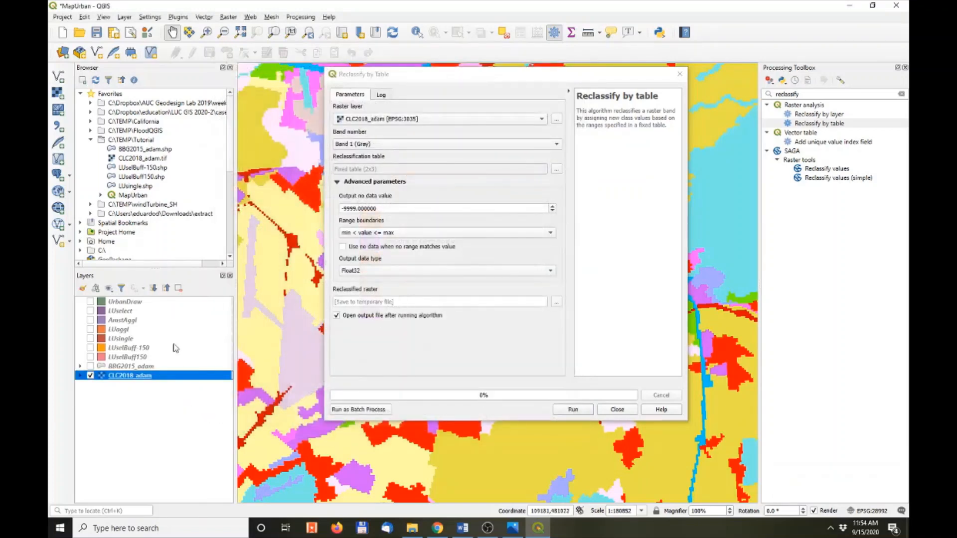
# Set the first reclassification row's maximum to 121 and the second row's range to 122–124, and use no data when no range matches.
pyautogui.click(558, 170)
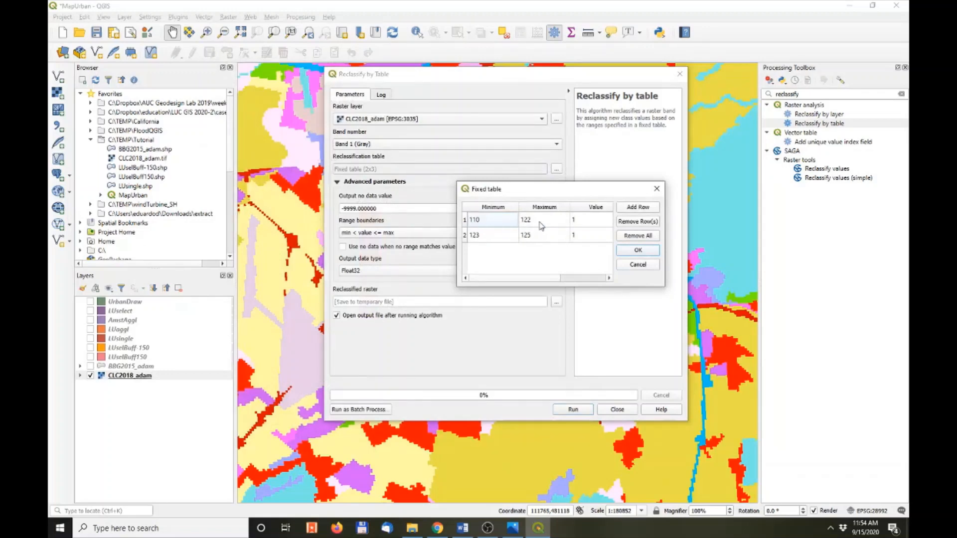
pyautogui.doubleClick(542, 222)
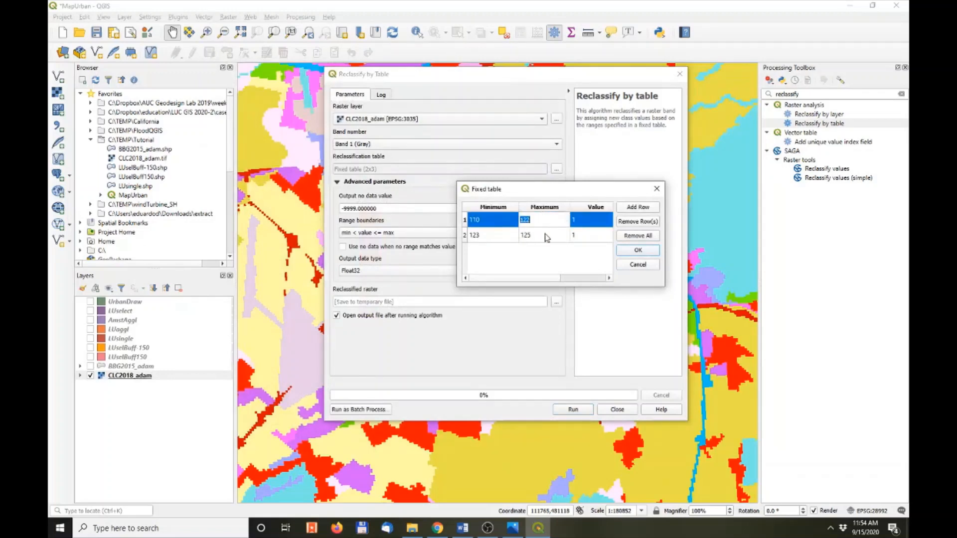
pyautogui.doubleClick(492, 235)
pyautogui.click(492, 236)
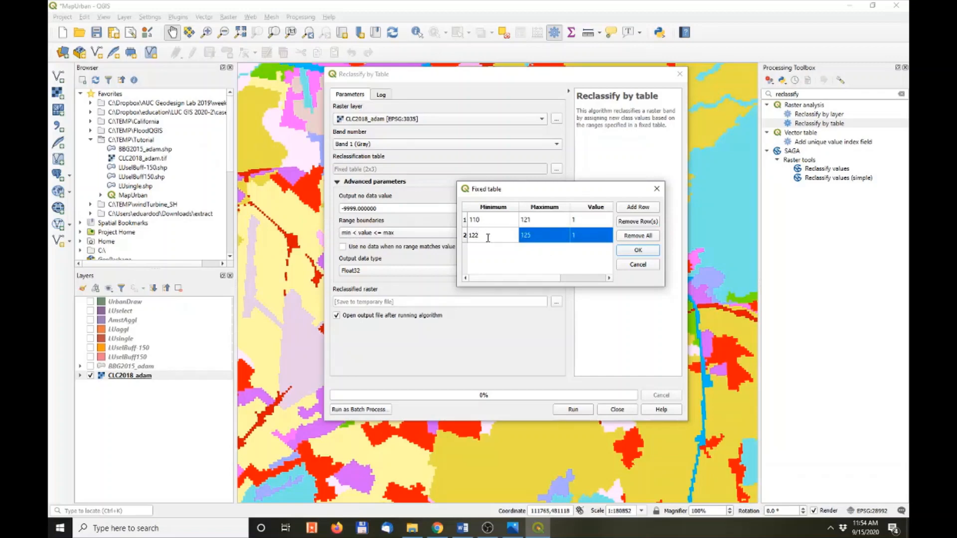
pyautogui.click(541, 236)
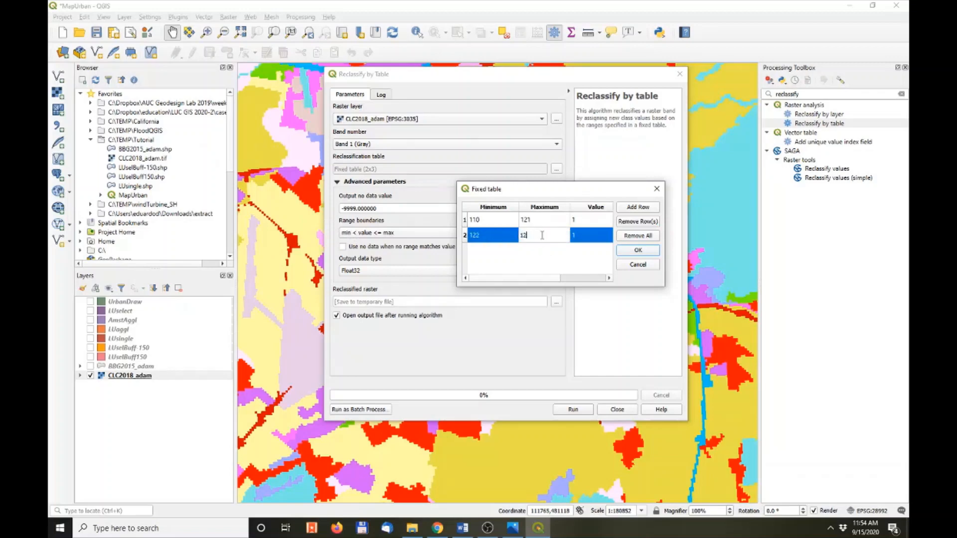
pyautogui.write('124')
pyautogui.click(625, 252)
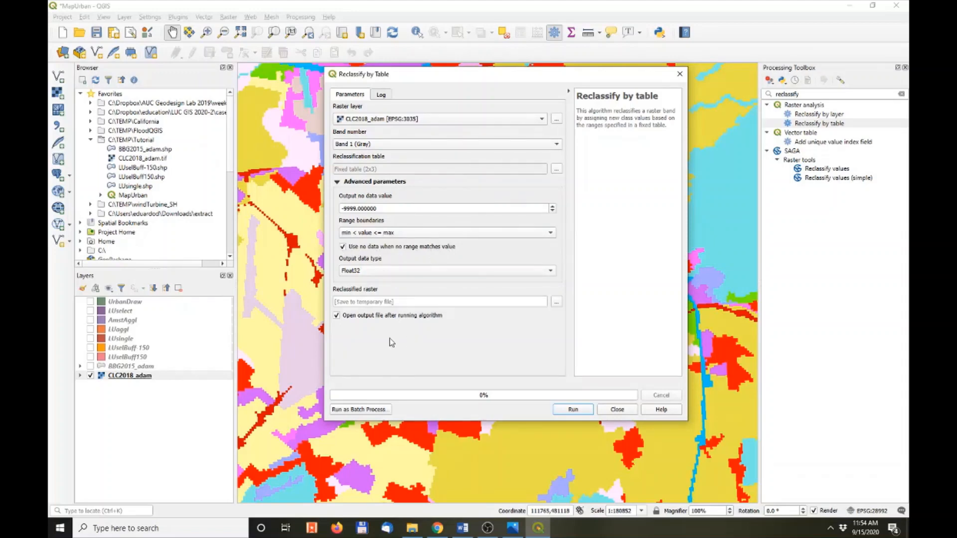
# Set the reclassified raster's output to CLCreclass as TIF in the Tutorial folder and run the reclassification.
pyautogui.click(557, 302)
pyautogui.click(595, 320)
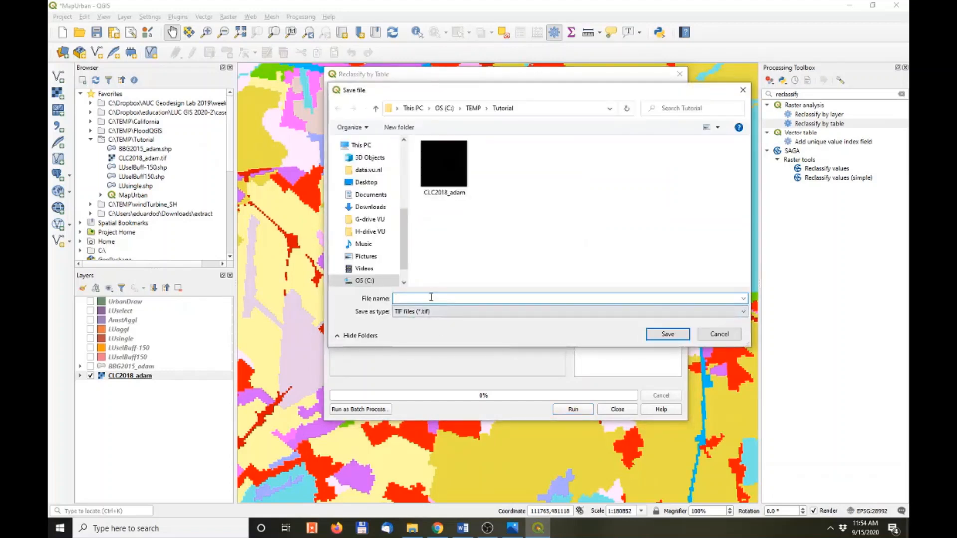
pyautogui.write('CLC')
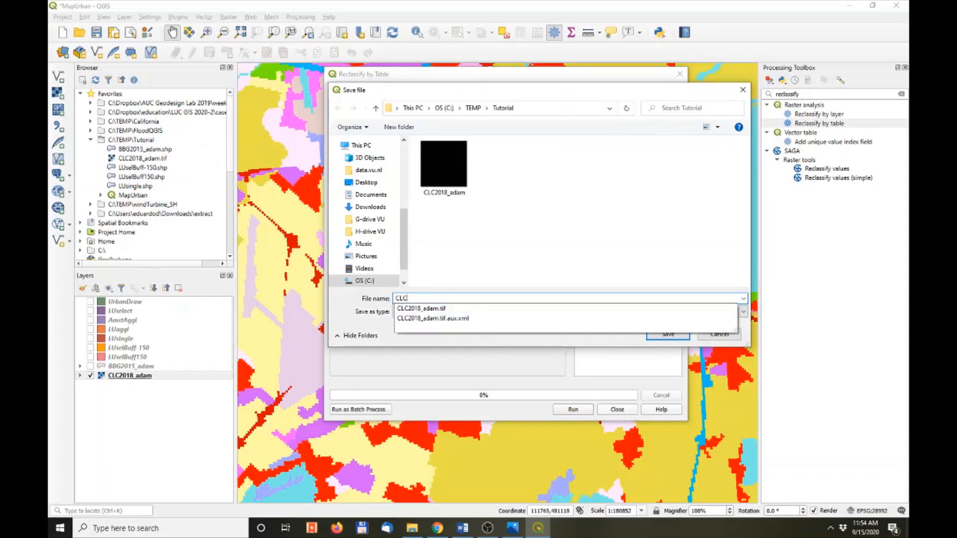
pyautogui.write('reclass')
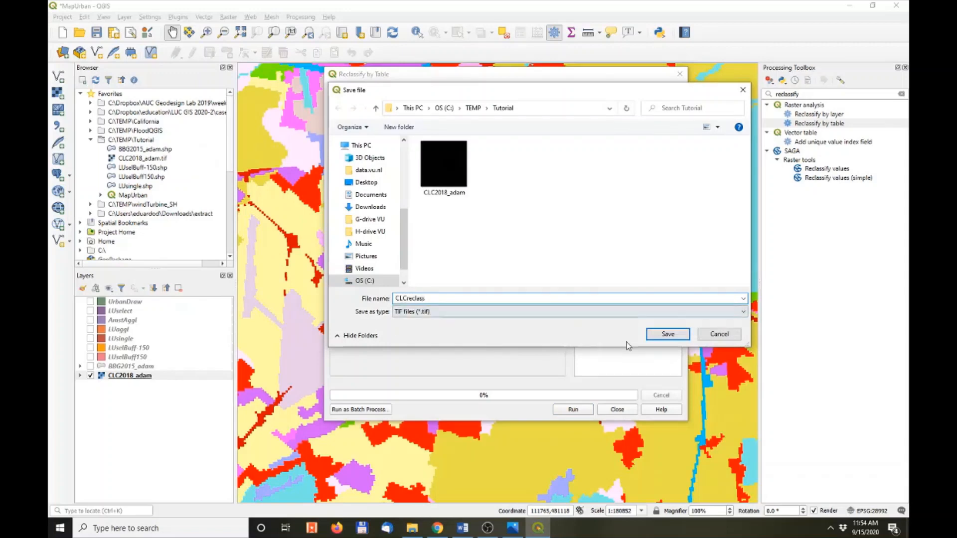
pyautogui.click(668, 333)
pyautogui.click(573, 410)
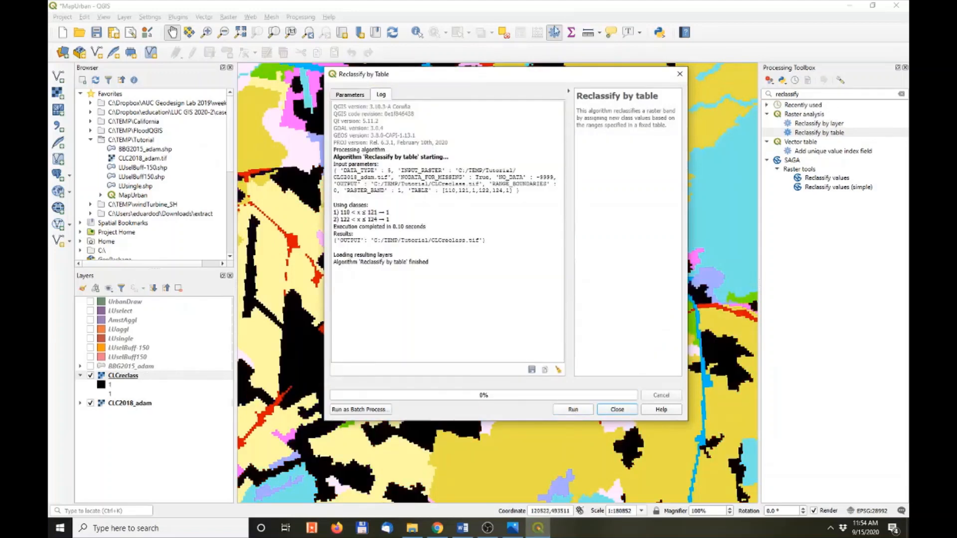
pyautogui.click(616, 409)
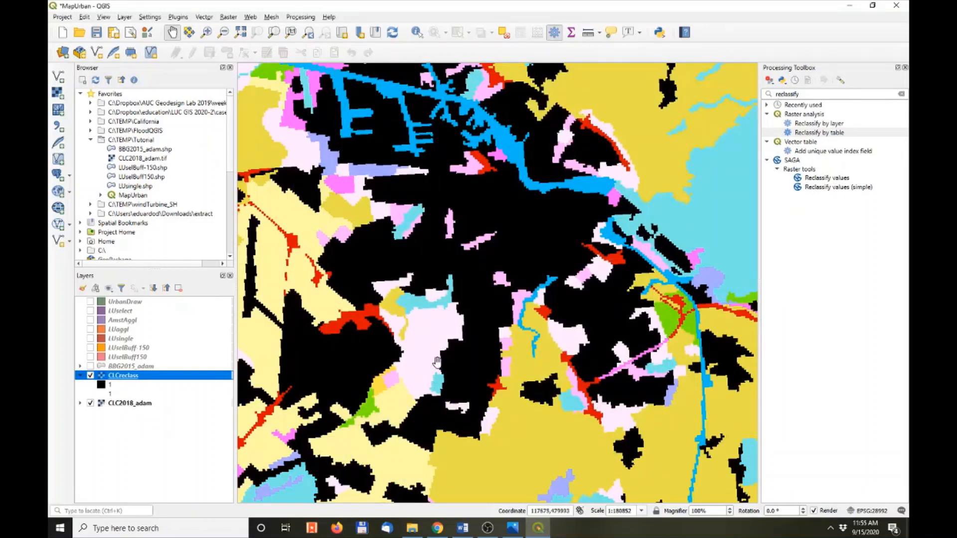
# Hide the CLC2018_adam layer and inspect the CLCreclass urban areas on their own.
pyautogui.click(90, 403)
pyautogui.scroll(-2, 501, 343)
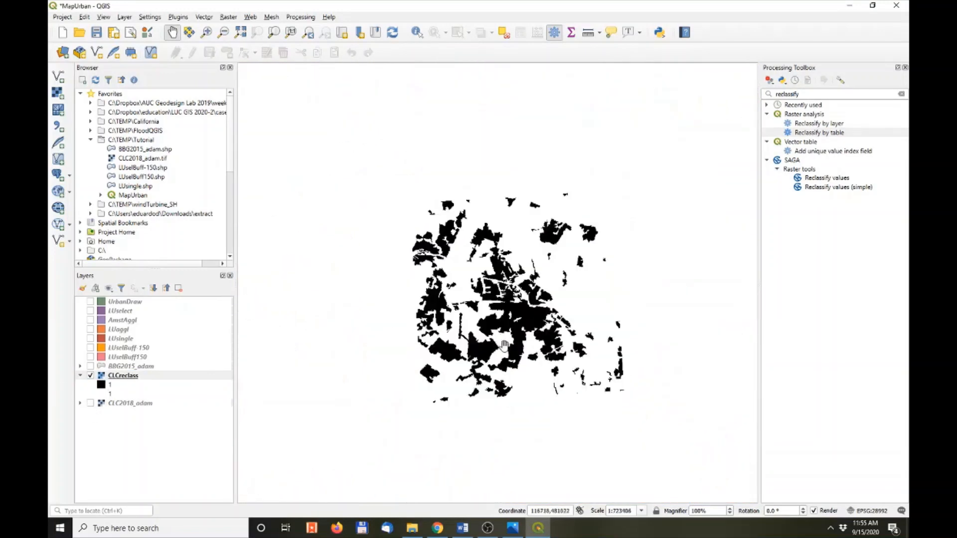
pyautogui.scroll(1, 504, 343)
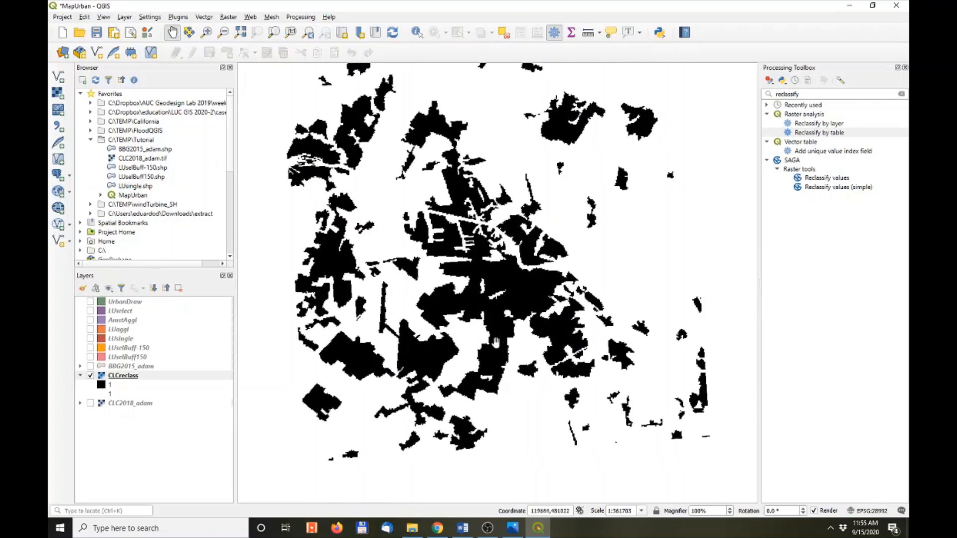
pyautogui.scroll(1, 495, 342)
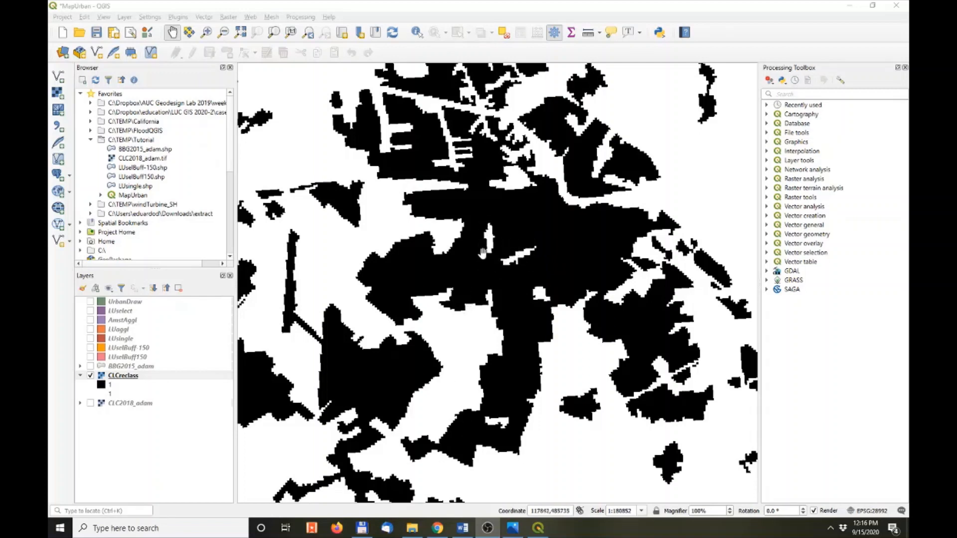
# Measure the width of the gap between the central urban area and the urban area just northeast of it.
pyautogui.moveTo(555, 240)
pyautogui.mouseDown()
pyautogui.moveTo(527, 239)
pyautogui.moveTo(558, 241)
pyautogui.mouseUp()
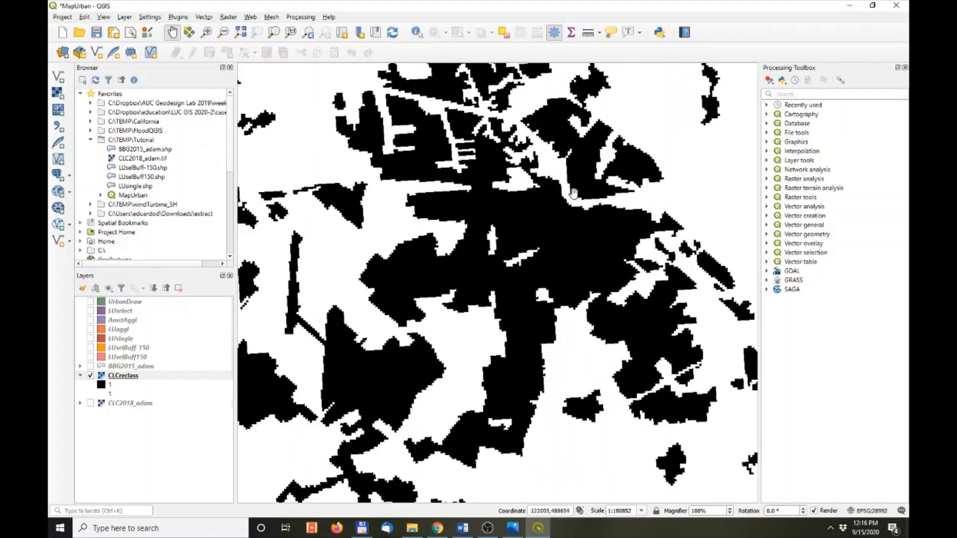
pyautogui.click(588, 33)
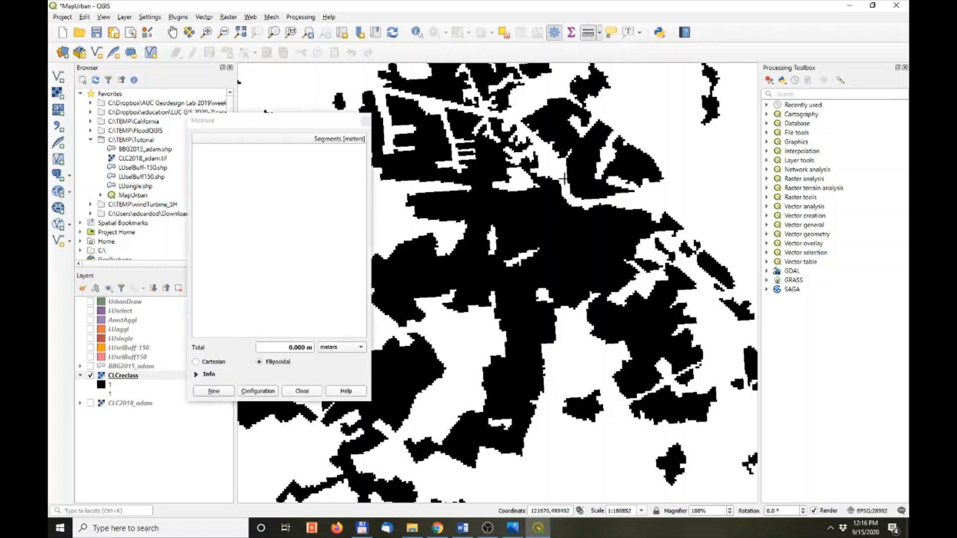
pyautogui.click(573, 193)
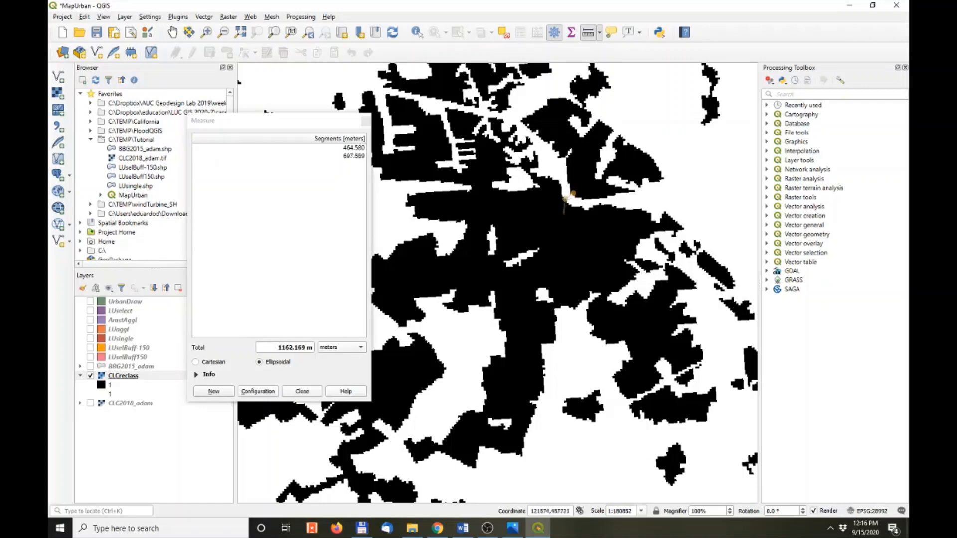
pyautogui.click(308, 389)
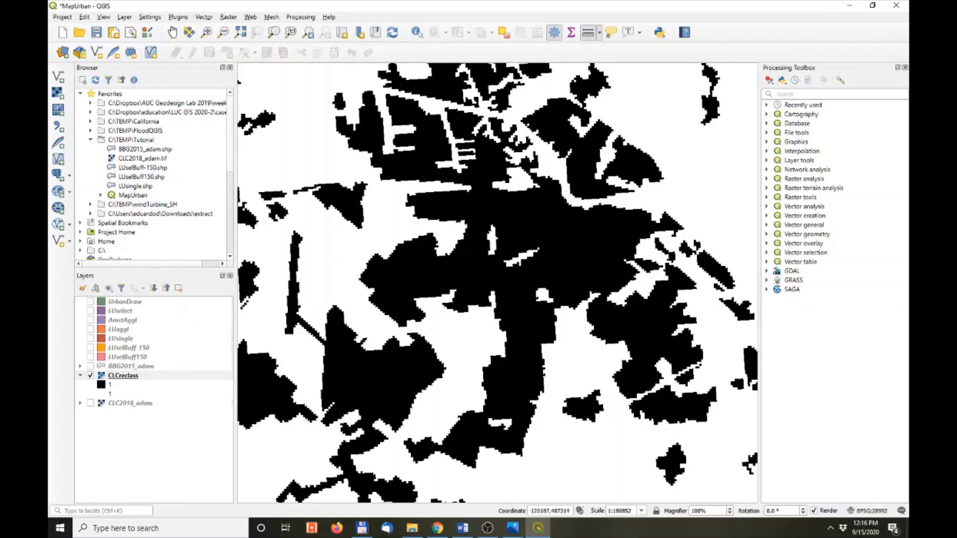
# Search the processing algorithms for raster buffer tools and try to open GRASS r.buffer.
pyautogui.click(787, 92)
pyautogui.write('bu')
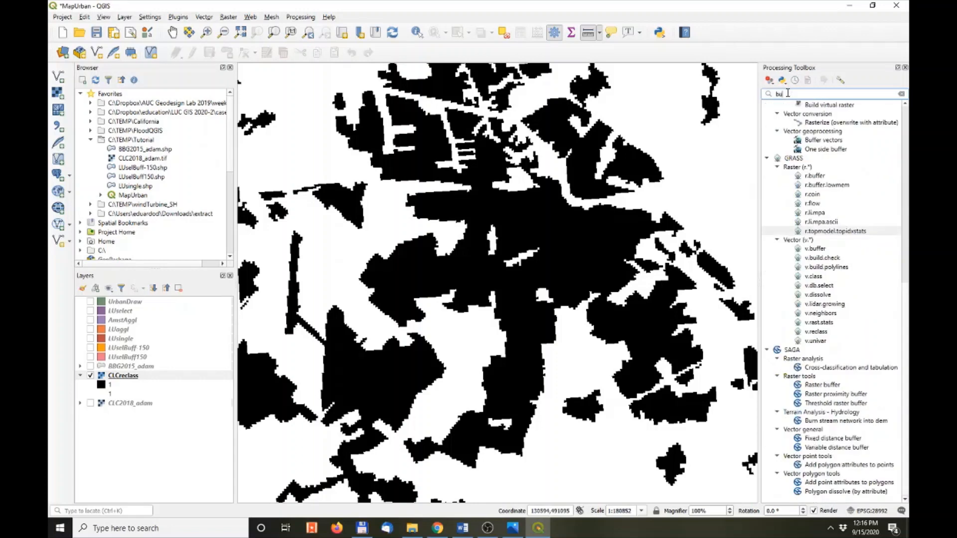
pyautogui.write('ffer')
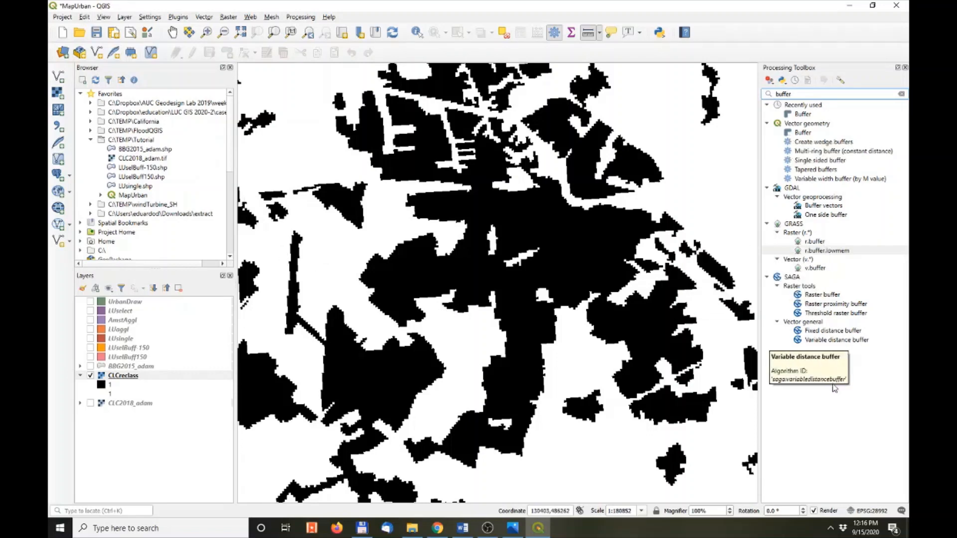
pyautogui.click(830, 295)
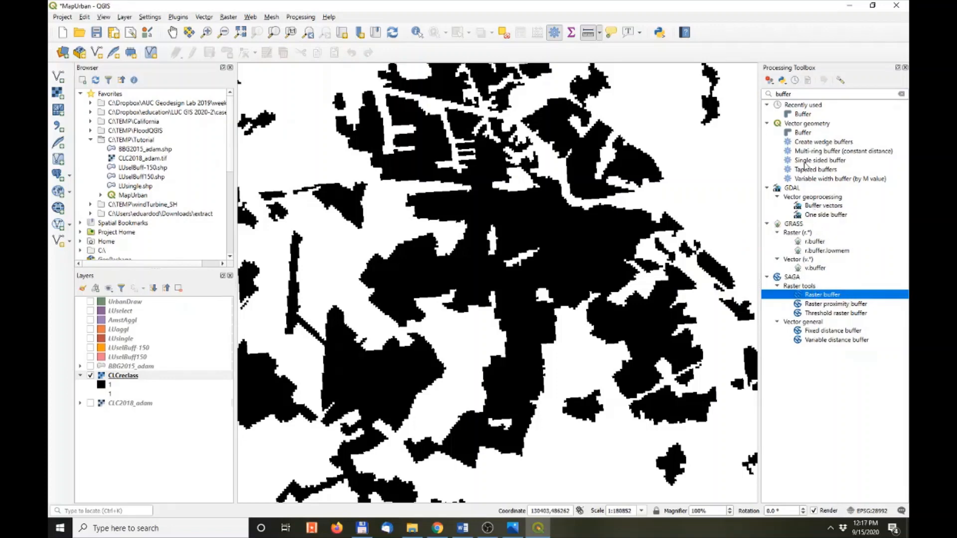
pyautogui.click(800, 95)
pyautogui.write('raster')
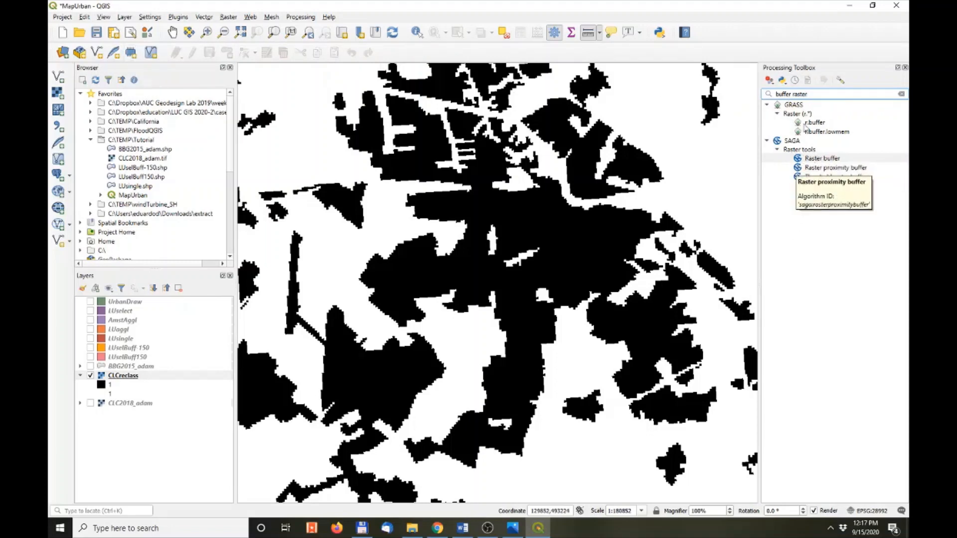
pyautogui.doubleClick(815, 124)
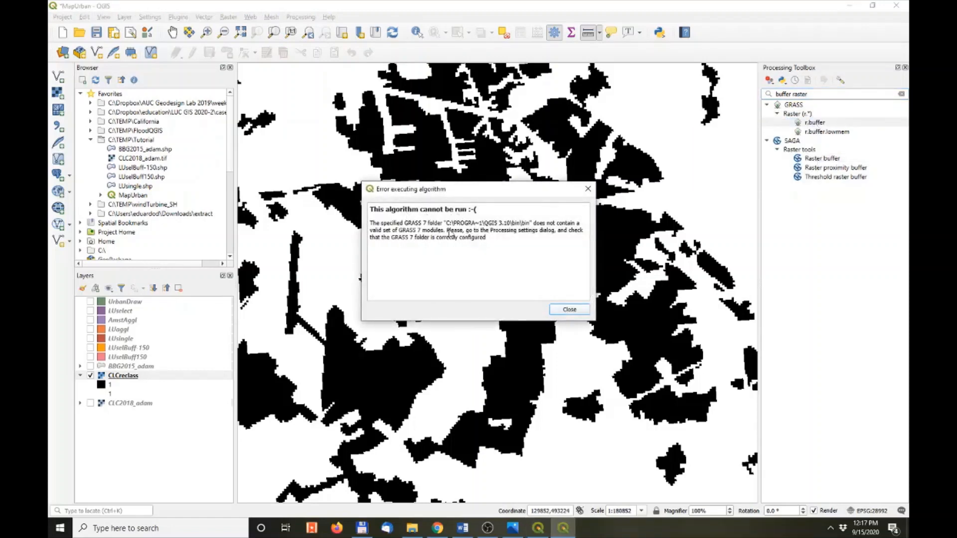
pyautogui.click(569, 310)
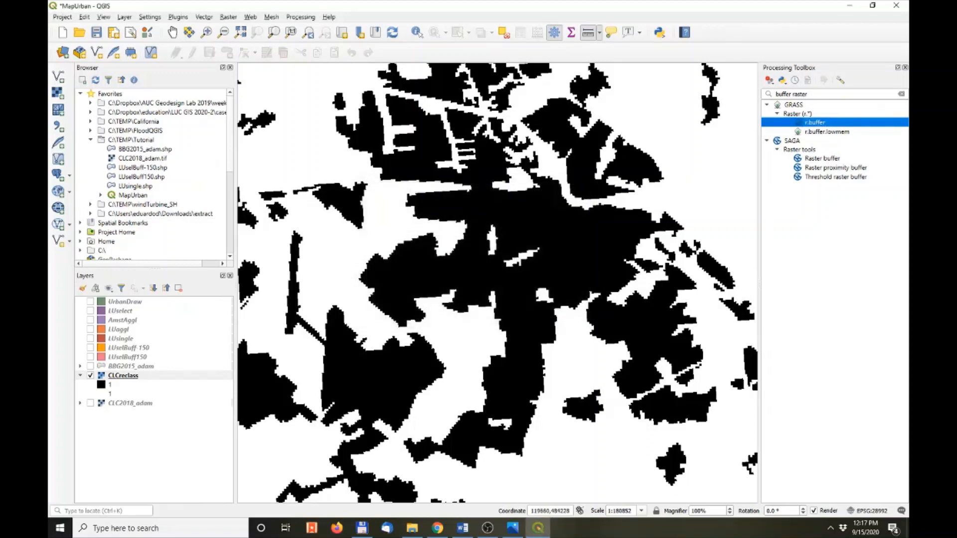
# Save the MapUrban project, close QGIS and clear the remaining windows to reach the desktop.
pyautogui.click(95, 34)
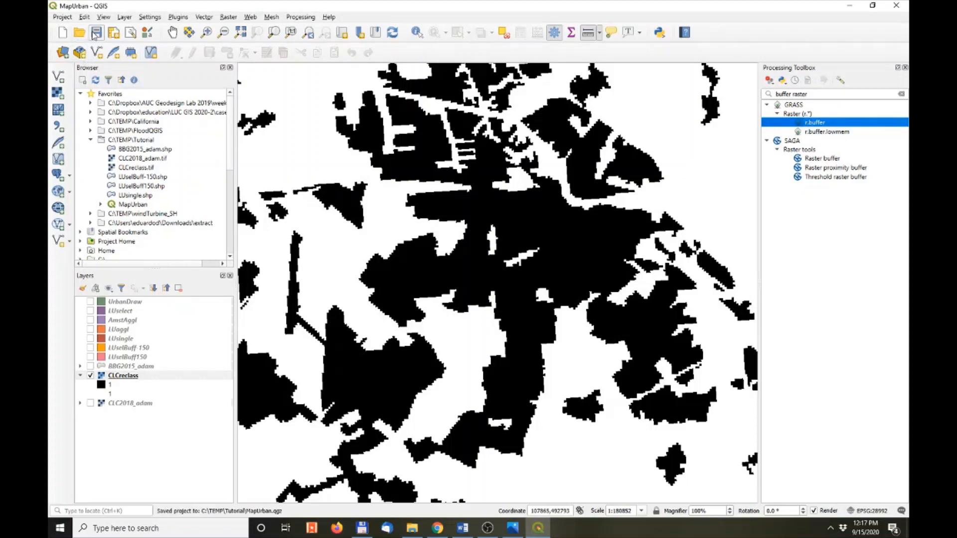
pyautogui.click(901, 6)
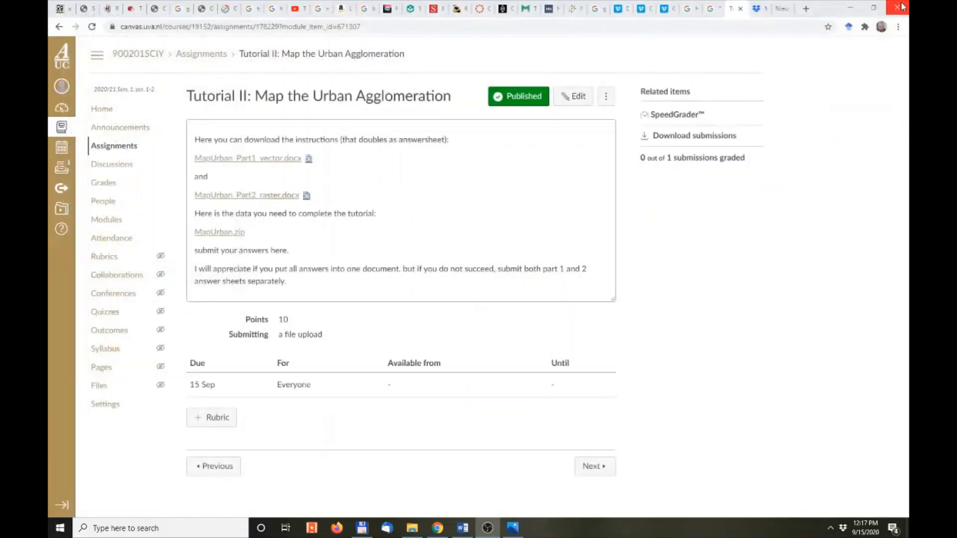
pyautogui.click(853, 9)
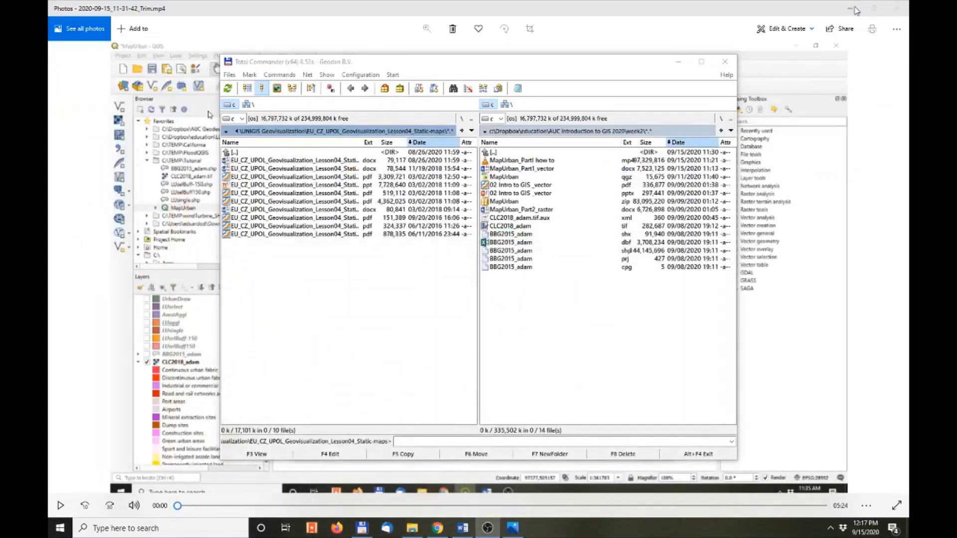
pyautogui.click(907, 533)
pyautogui.click(892, 528)
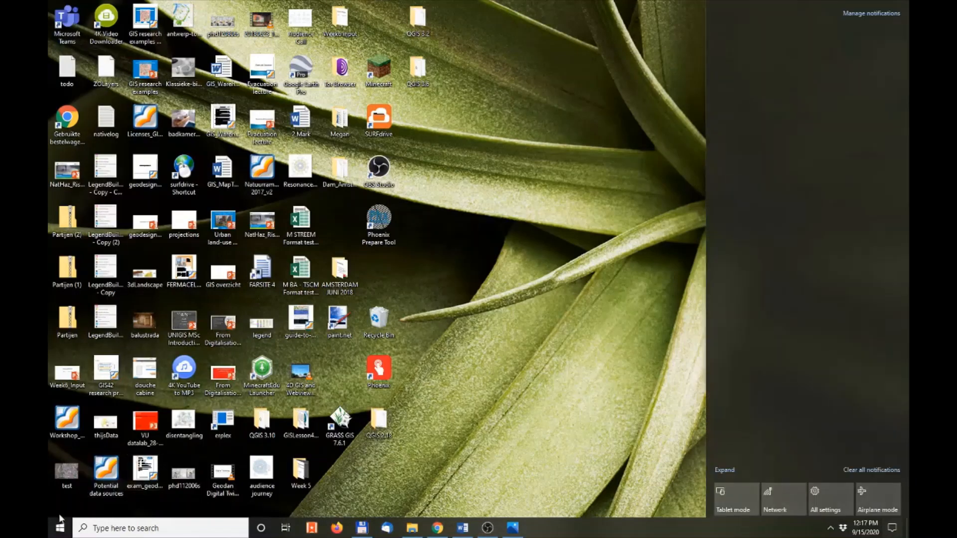
# Start QGIS Desktop 3.10.3 with GRASS 7.8.2 and reopen the MapUrban project from C:\TEMP\Tutorial.
pyautogui.click(60, 529)
pyautogui.write('q')
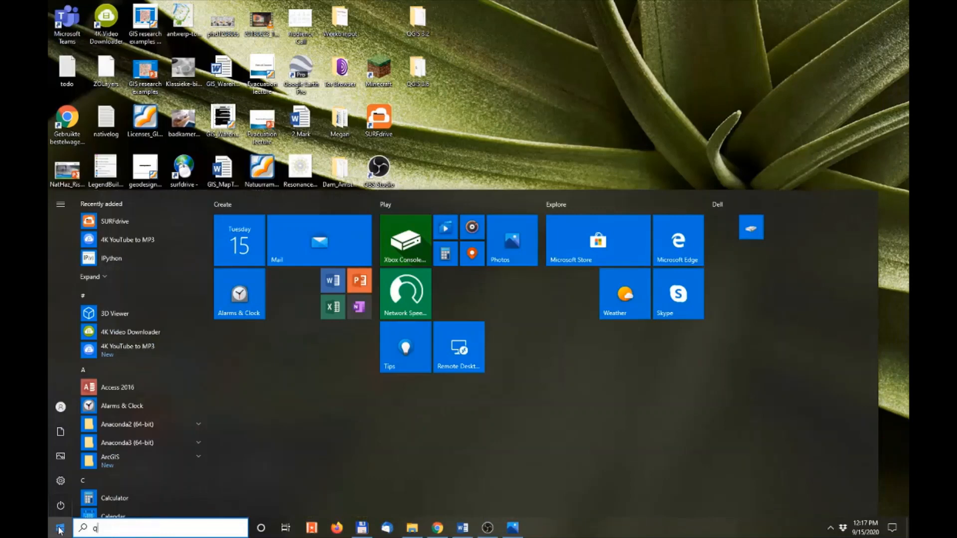
pyautogui.write('gis')
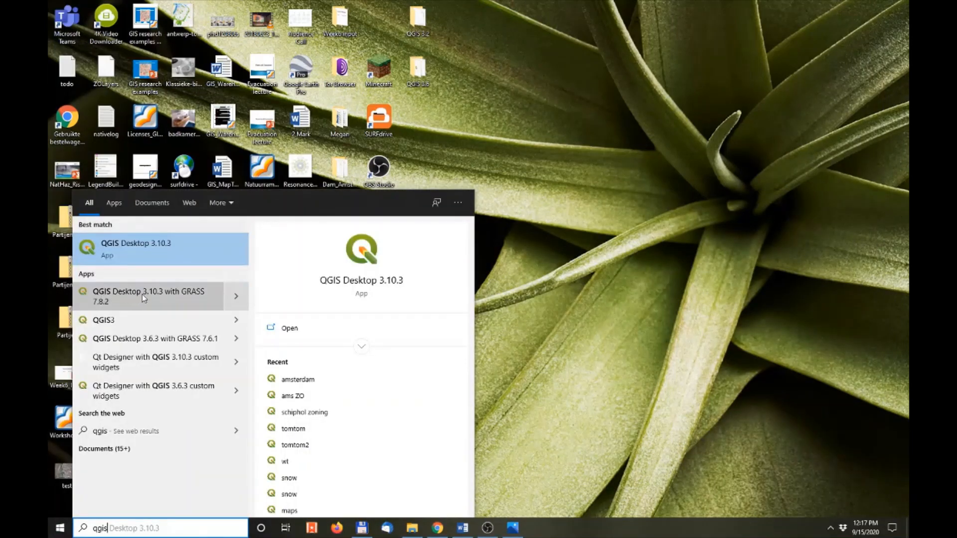
pyautogui.click(178, 297)
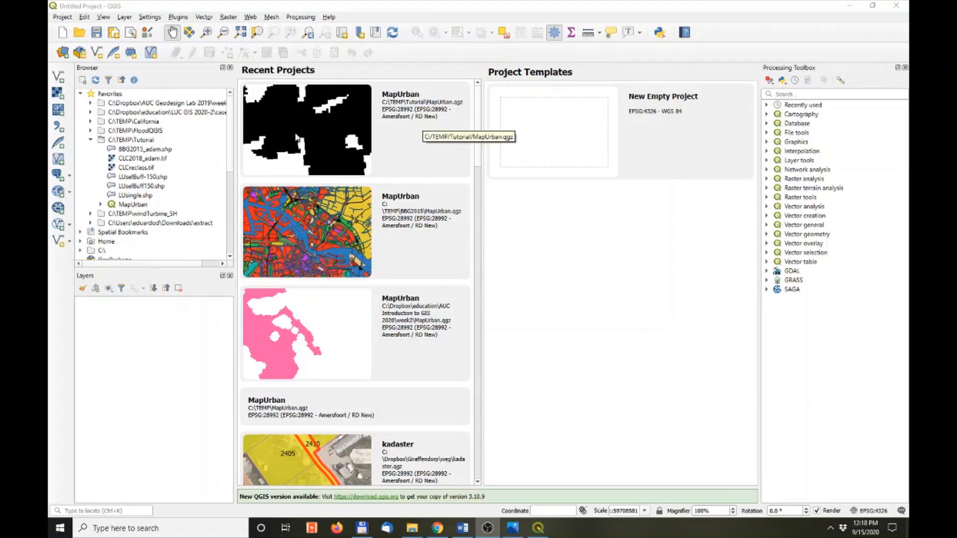
pyautogui.click(330, 110)
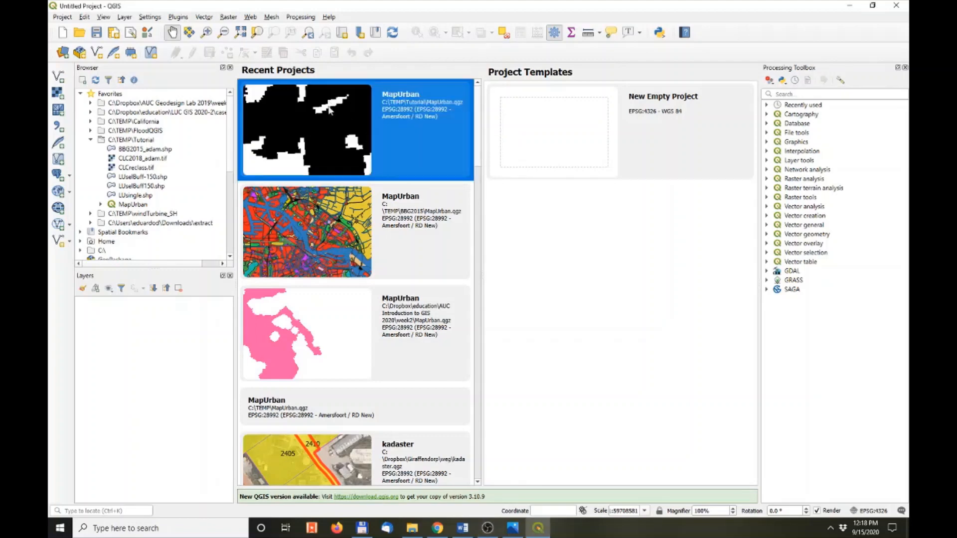
pyautogui.doubleClick(331, 112)
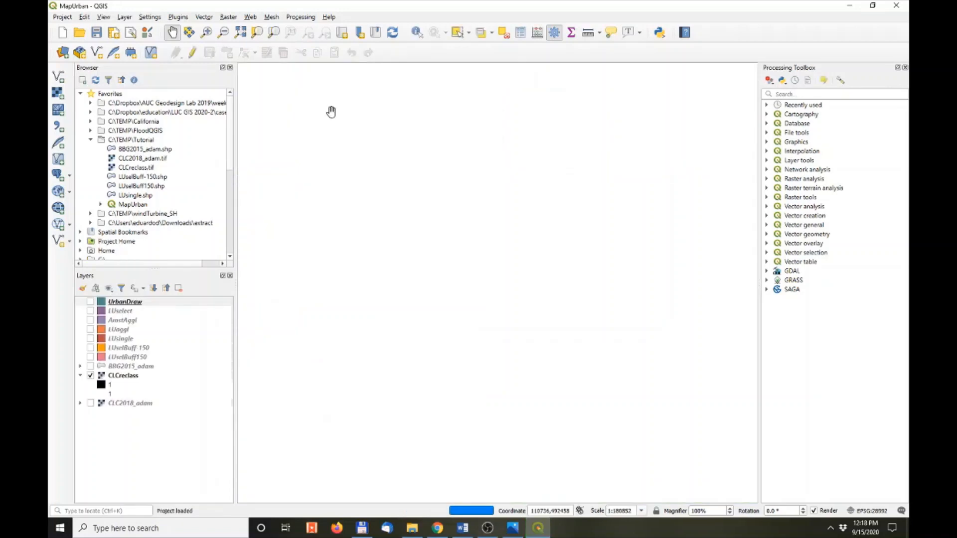
# Search the processing algorithms for "buffer raster" and open the GRASS r.buffer tool.
pyautogui.click(794, 95)
pyautogui.write('bu')
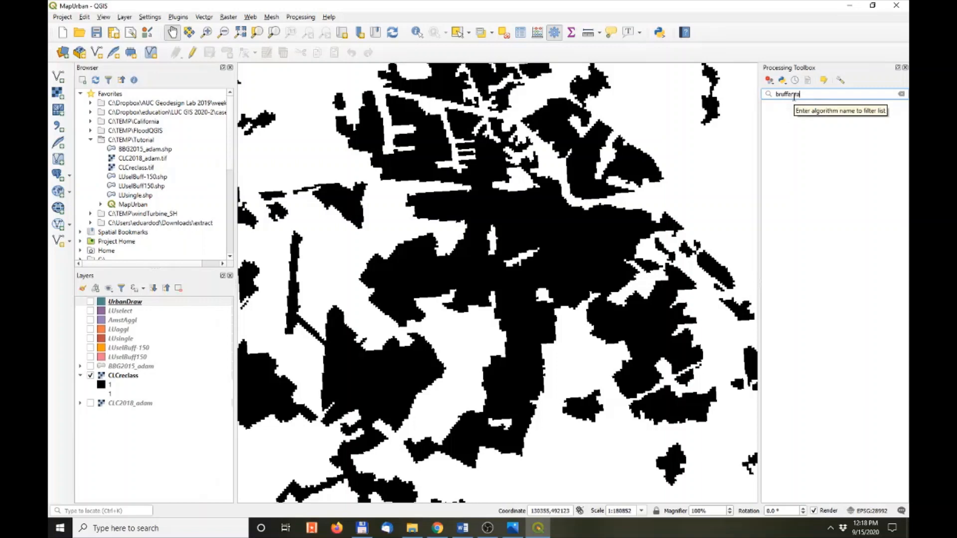
pyautogui.doubleClick(826, 94)
pyautogui.press('Home')
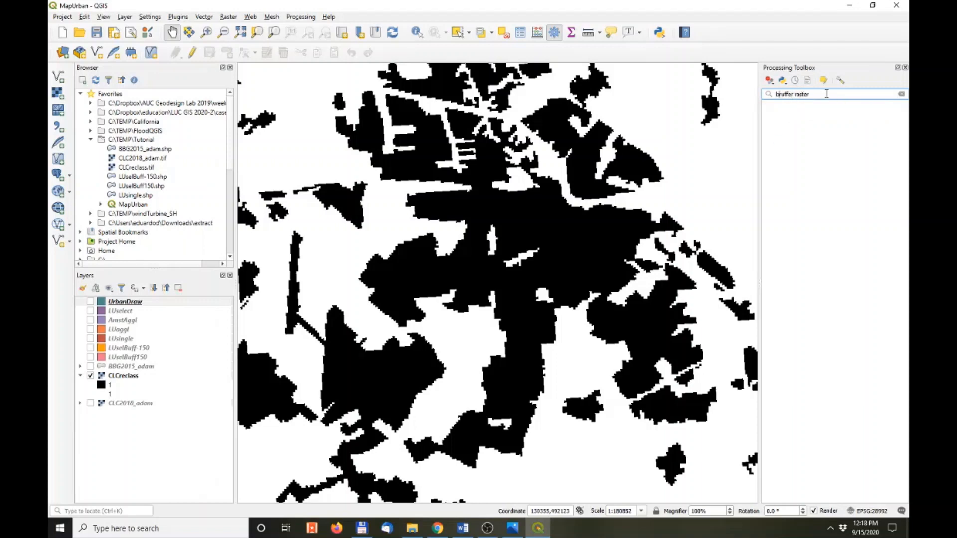
pyautogui.press('Right')
pyautogui.press('Delete')
pyautogui.click(811, 124)
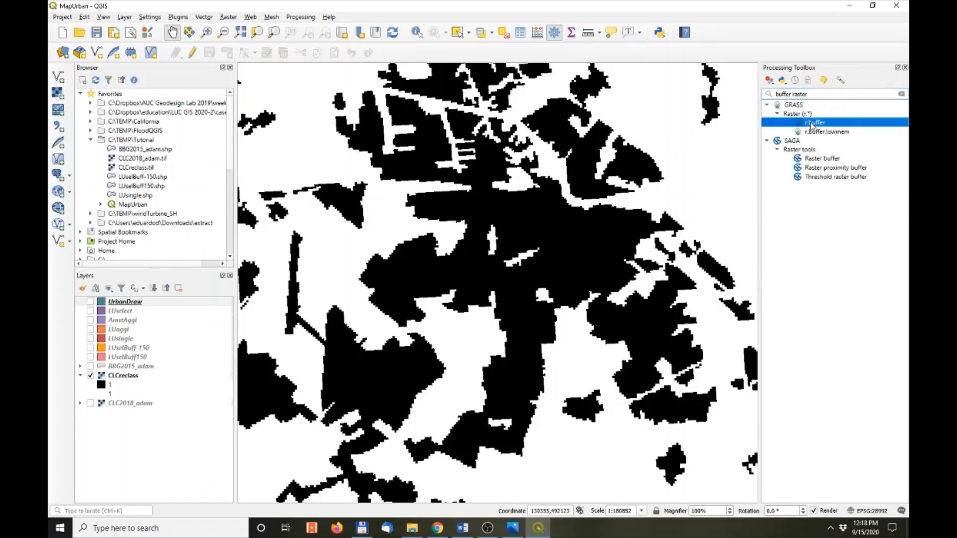
pyautogui.doubleClick(810, 124)
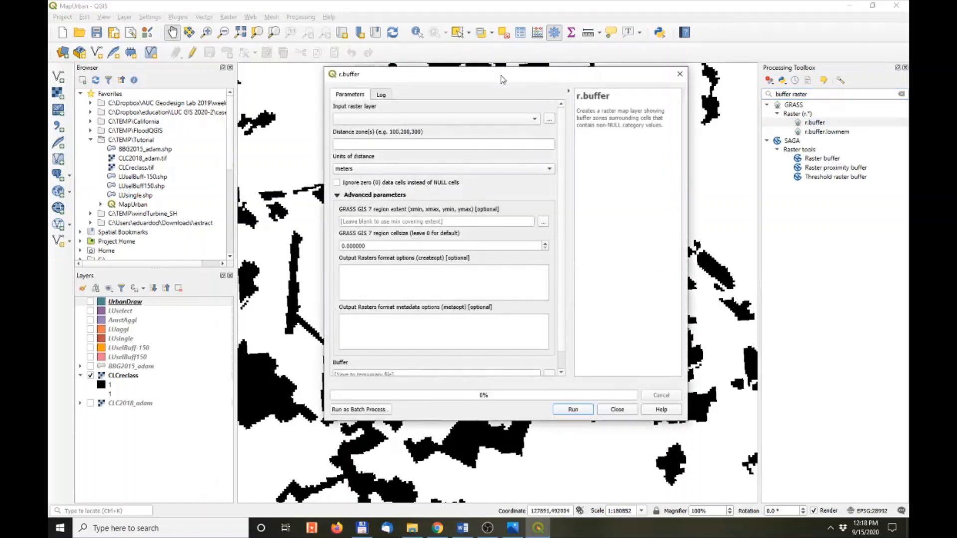
pyautogui.moveTo(502, 79); pyautogui.dragTo(480, 78)
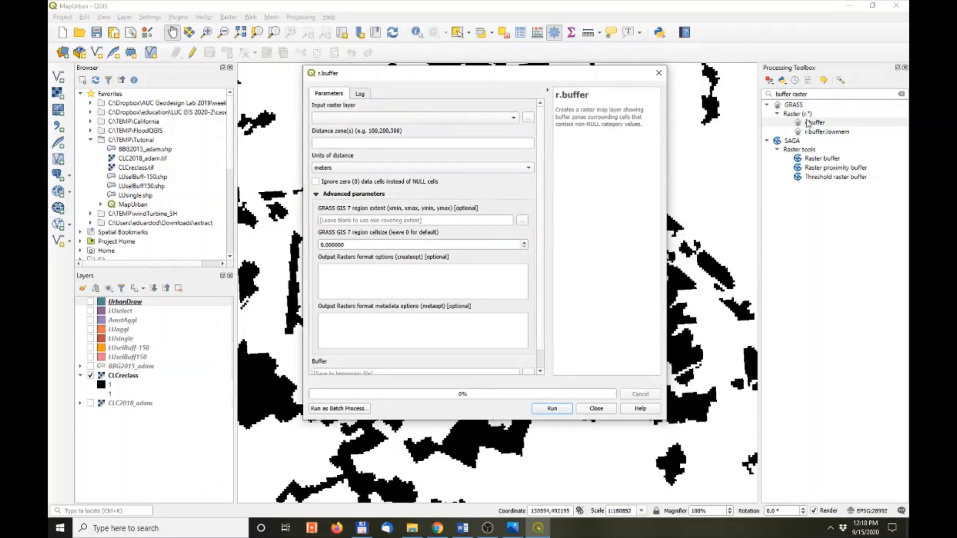
# Use CLCreclass as the raster to buffer and set the distance zone to 400 meters.
pyautogui.click(513, 119)
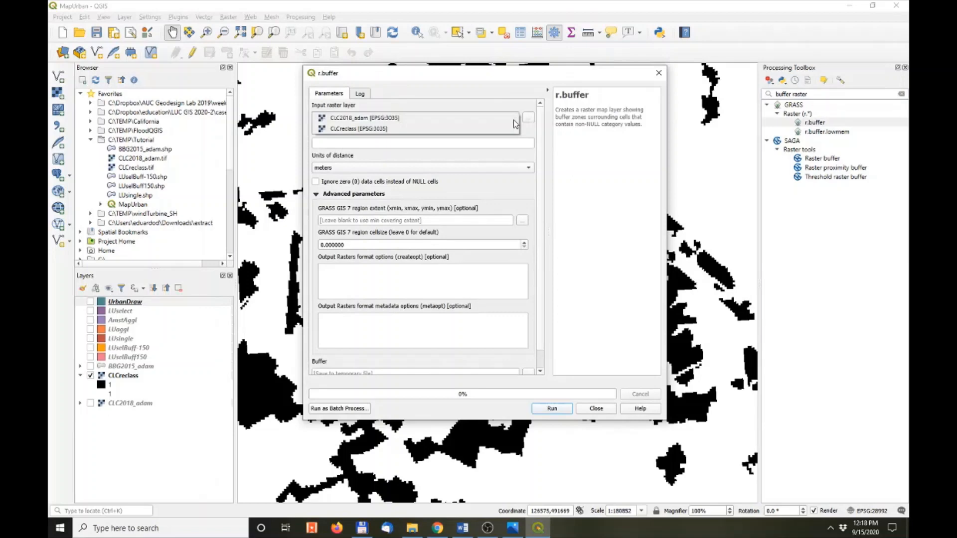
pyautogui.click(337, 129)
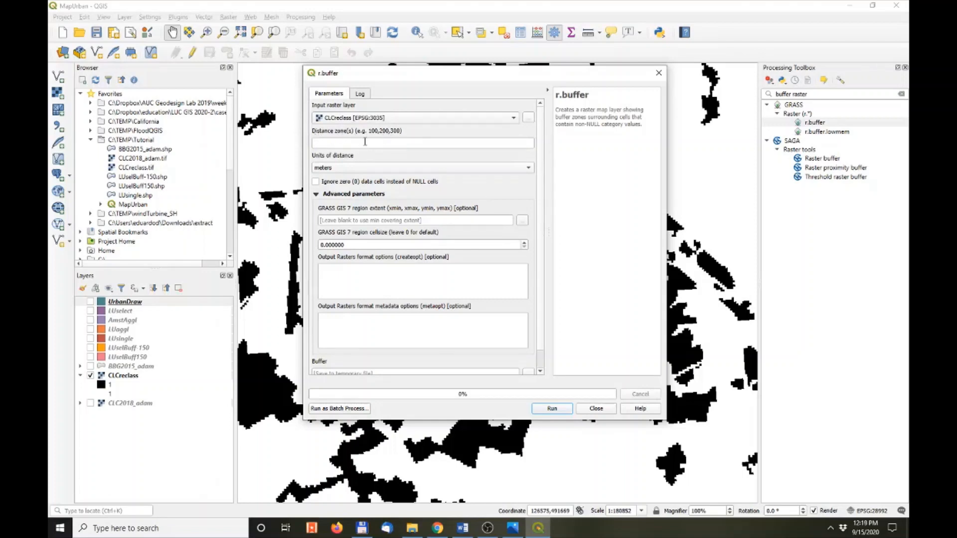
pyautogui.click(442, 142)
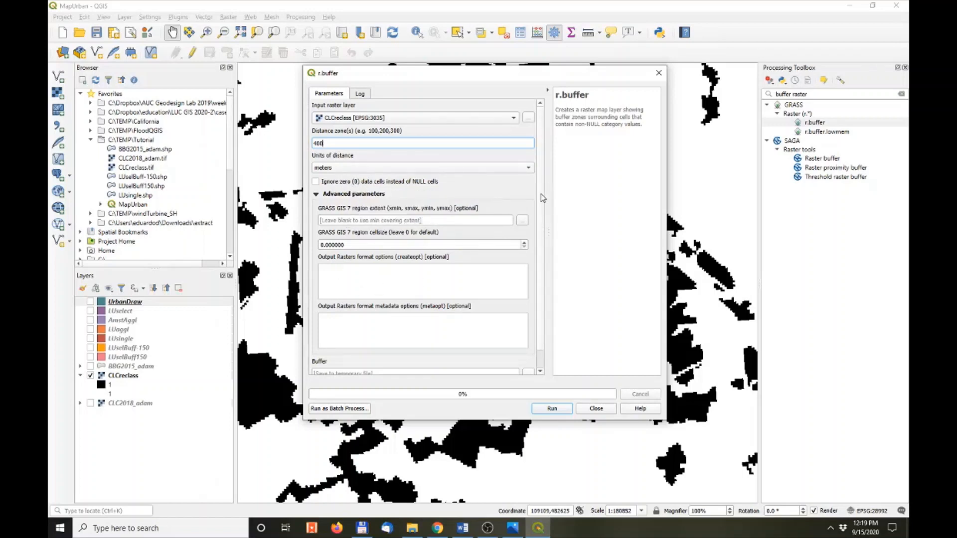
# Set the buffer output to CLCurb400 as TIF in the Tutorial folder, run r.buffer and uncover the map.
pyautogui.scroll(-2, 542, 209)
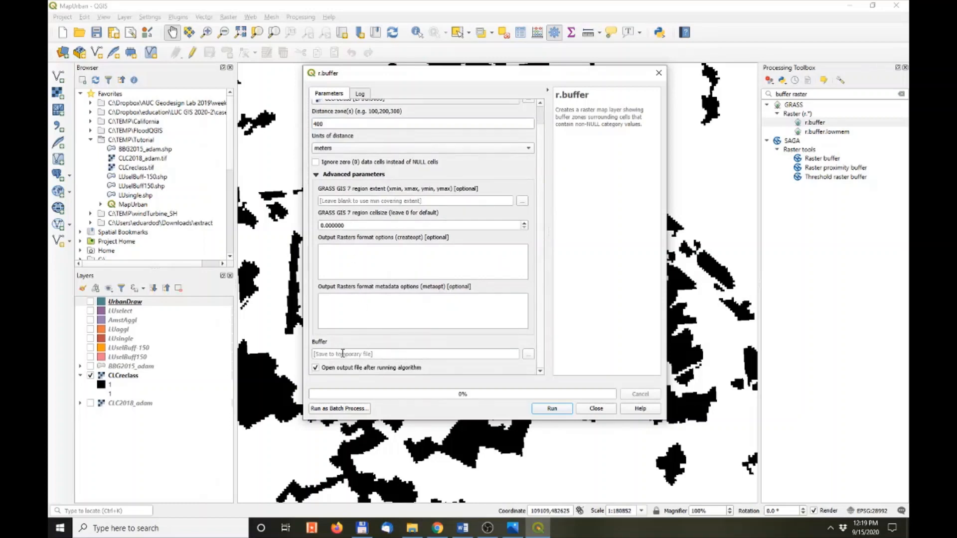
pyautogui.click(527, 354)
pyautogui.click(564, 372)
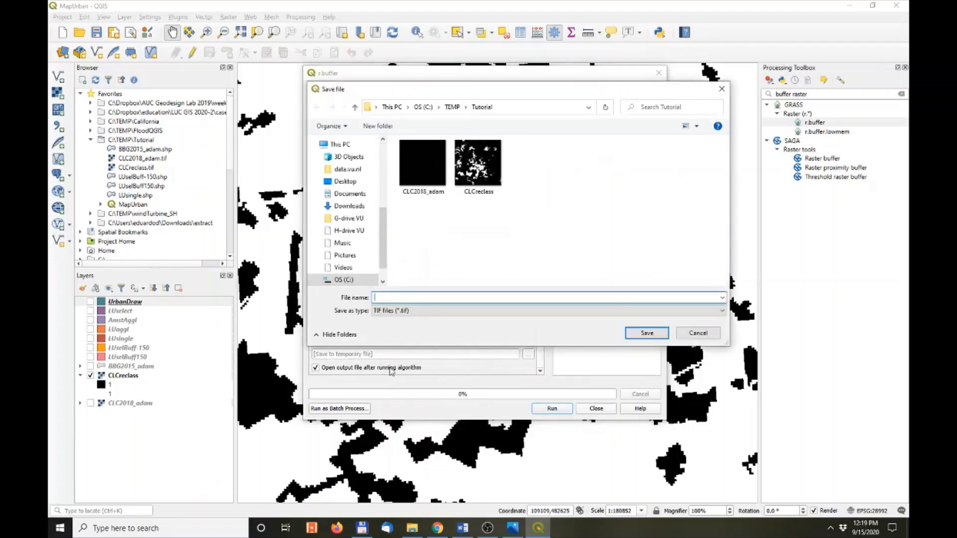
pyautogui.write('CL')
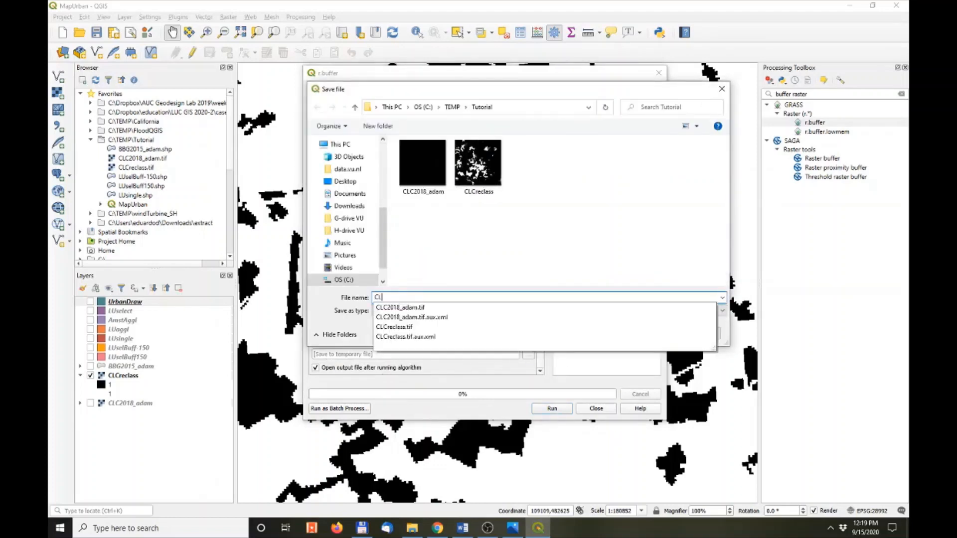
pyautogui.write('Curb400')
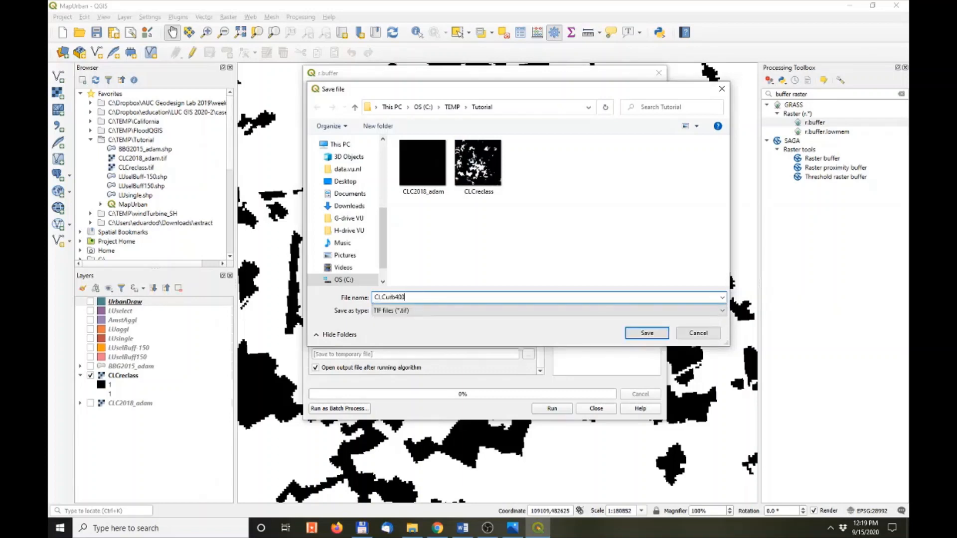
pyautogui.click(641, 334)
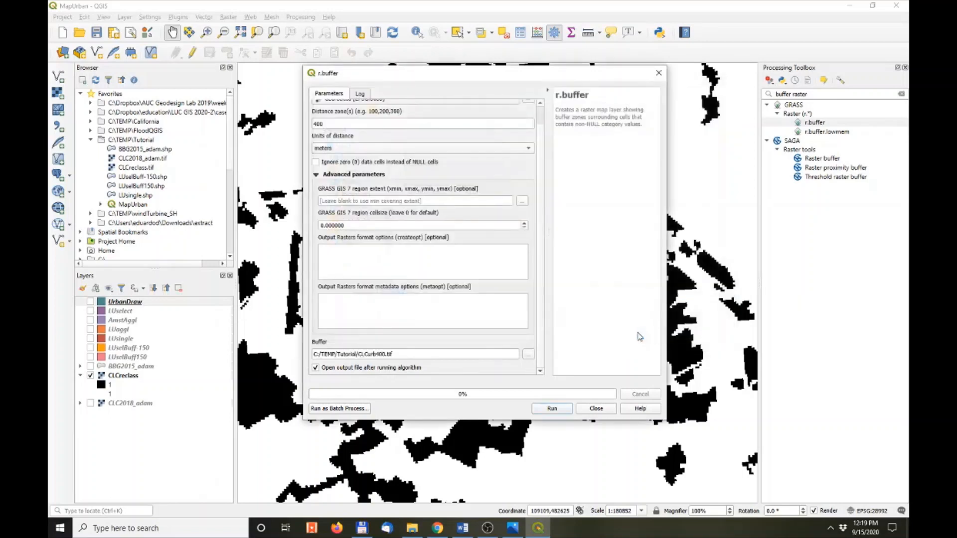
pyautogui.click(552, 409)
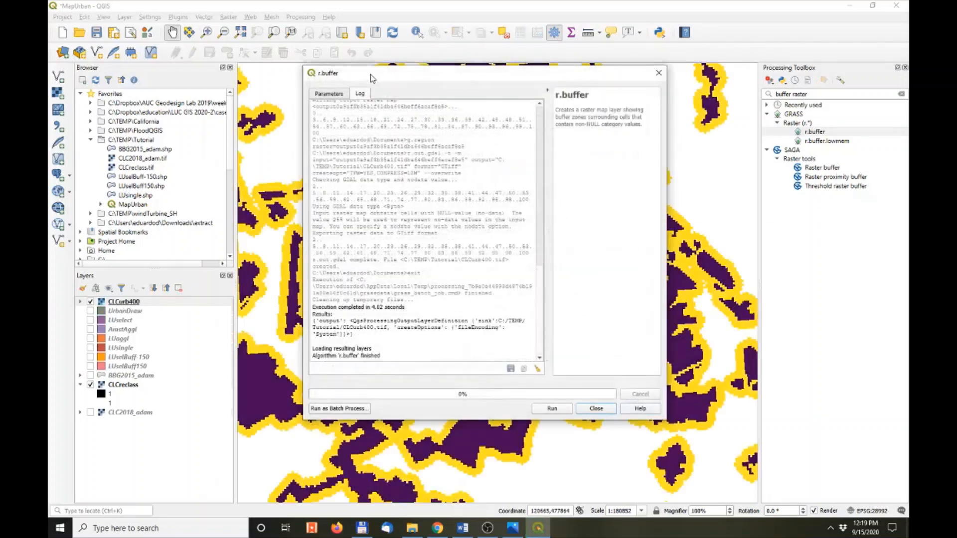
pyautogui.moveTo(365, 74); pyautogui.dragTo(482, 76)
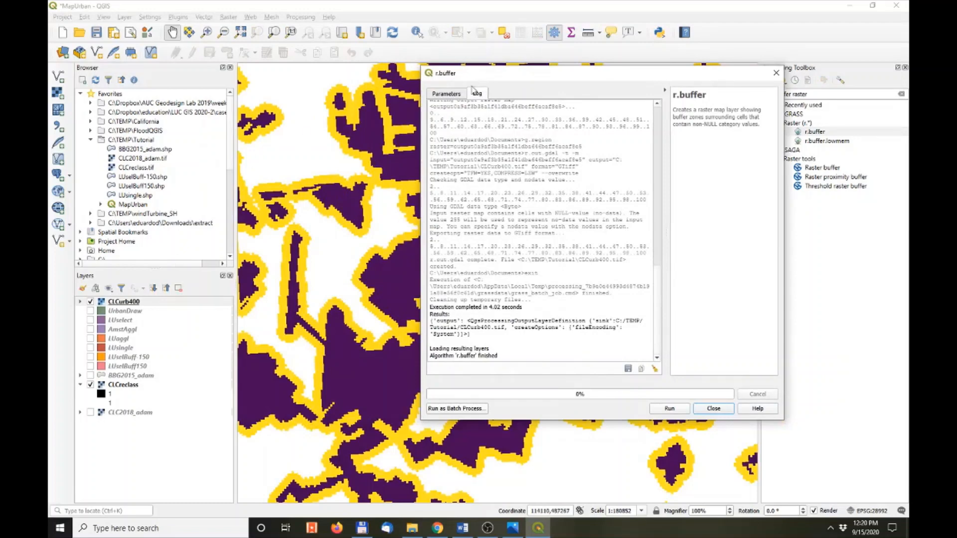
pyautogui.moveTo(467, 77); pyautogui.dragTo(577, 221)
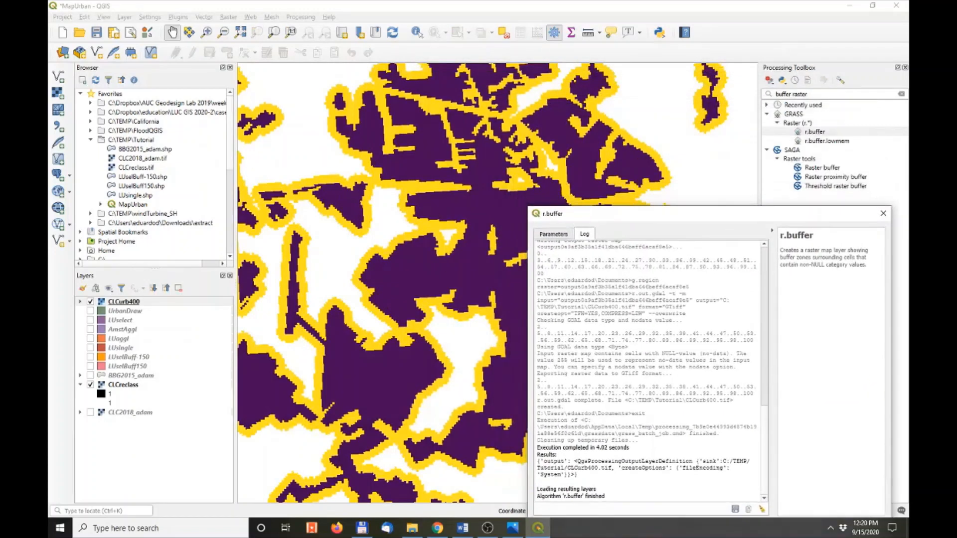
# Show the class list of the CLCurb400 layer and close the r.buffer tool.
pyautogui.click(80, 301)
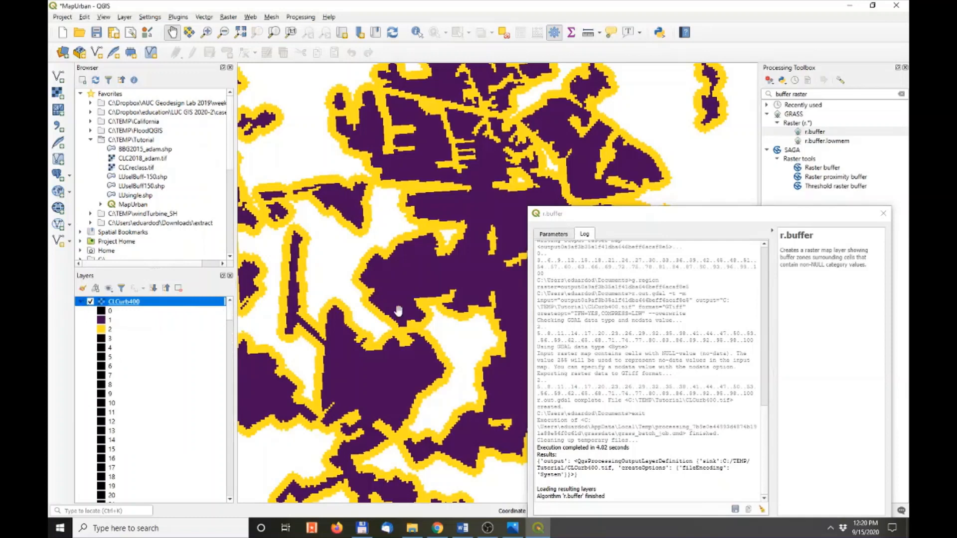
pyautogui.click(883, 213)
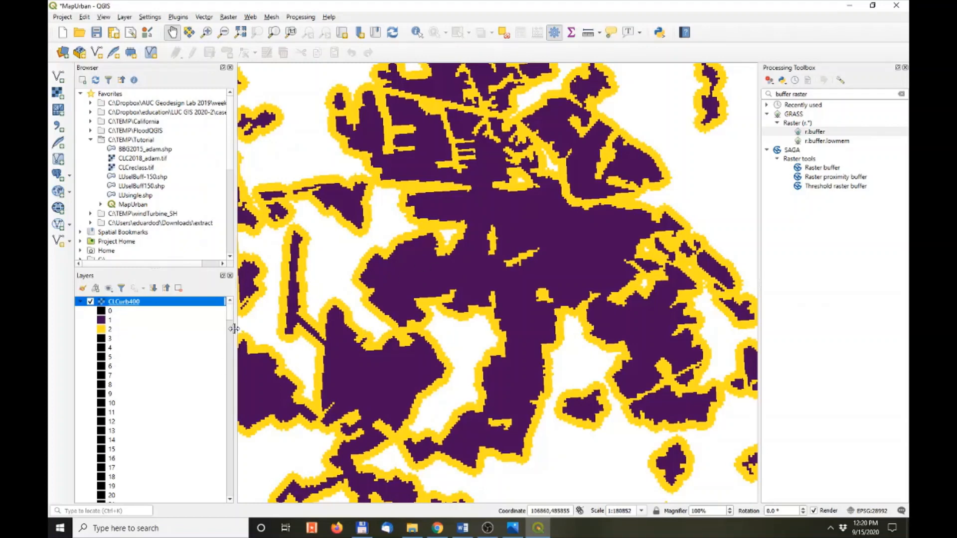
pyautogui.moveTo(231, 315); pyautogui.dragTo(233, 289)
# Search the processing algorithms for "reclass" and open the Reclassify by table tool.
pyautogui.moveTo(814, 94); pyautogui.dragTo(631, 87)
pyautogui.write('reclass')
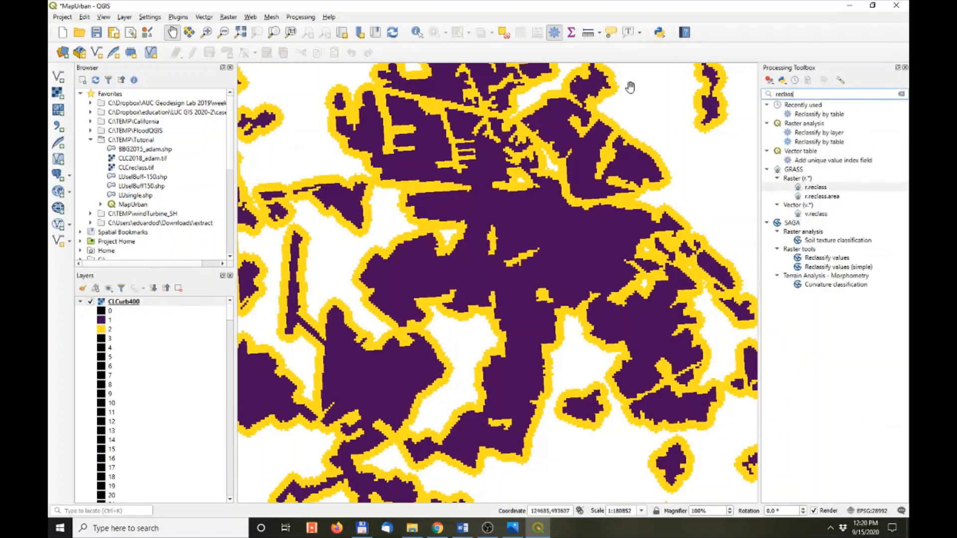
pyautogui.doubleClick(827, 115)
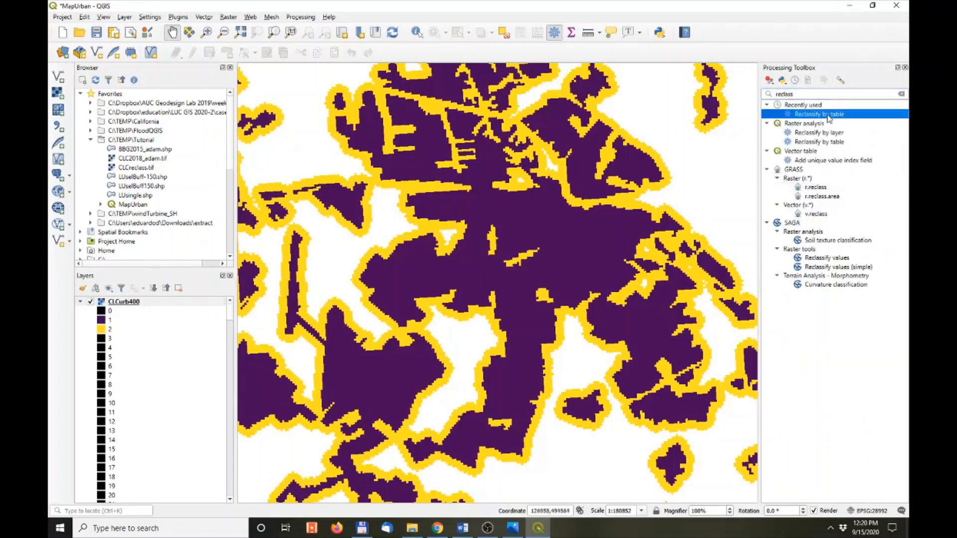
pyautogui.moveTo(654, 232); pyautogui.dragTo(607, 129)
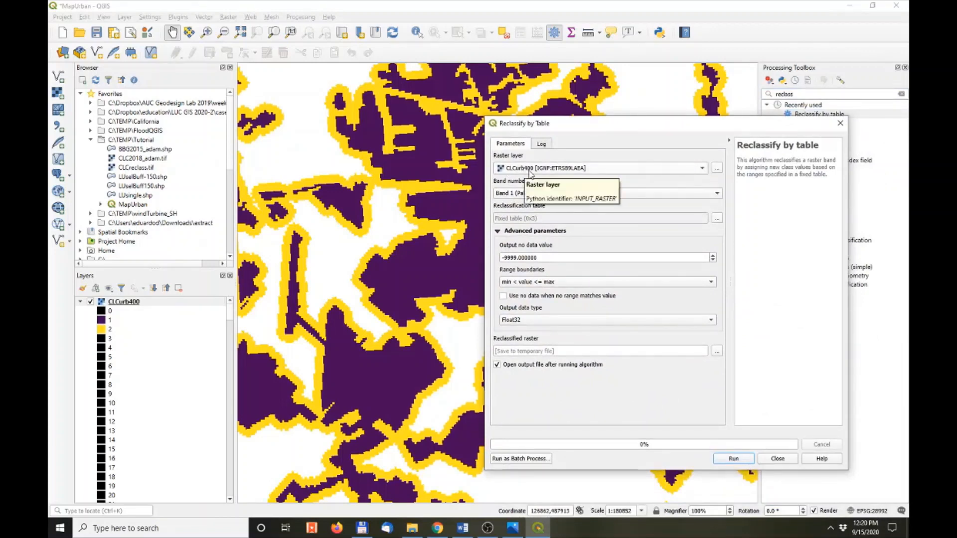
# Define a one-row reclassification table for CLCurb400 with minimum 1, maximum 2 and value 1.
pyautogui.click(716, 218)
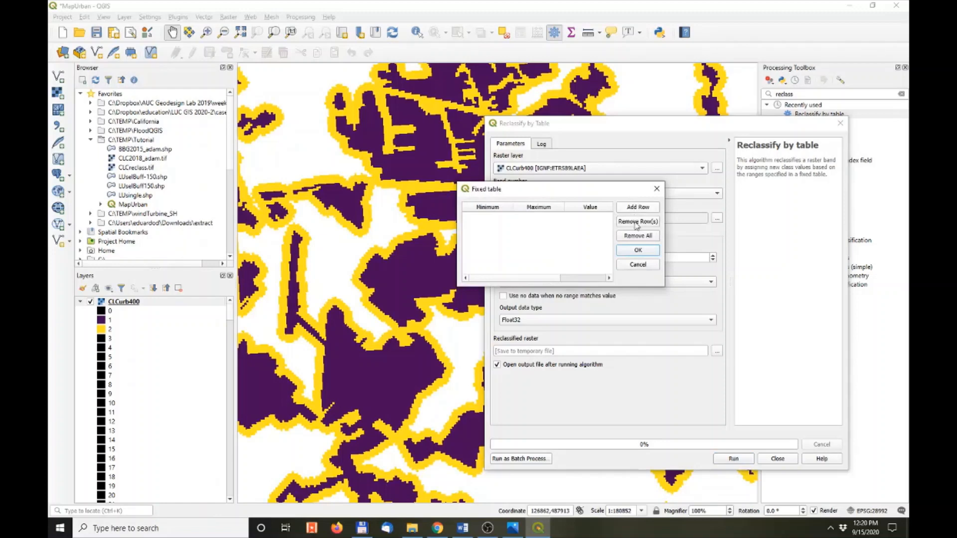
pyautogui.click(638, 207)
pyautogui.doubleClick(501, 217)
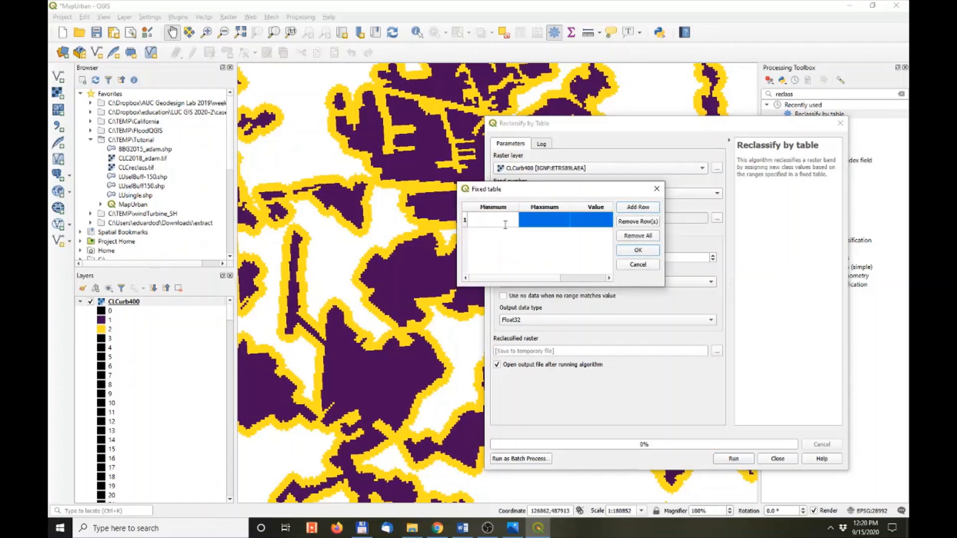
pyautogui.write('1')
pyautogui.doubleClick(539, 220)
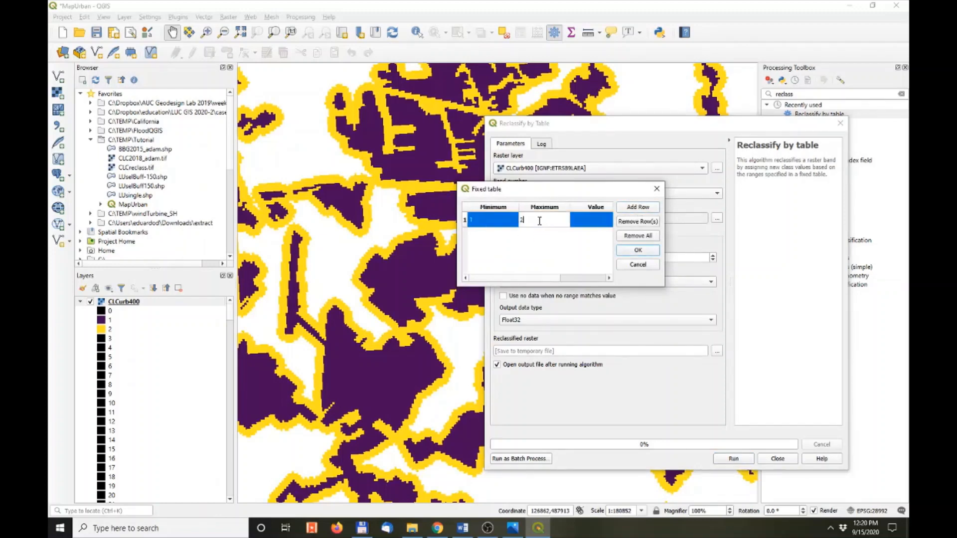
pyautogui.moveTo(571, 193); pyautogui.dragTo(352, 141)
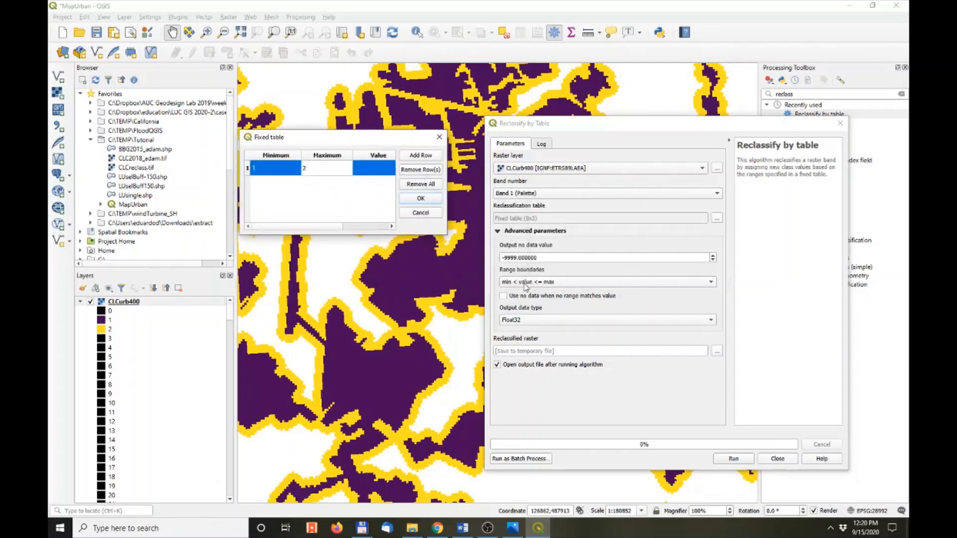
pyautogui.doubleClick(358, 169)
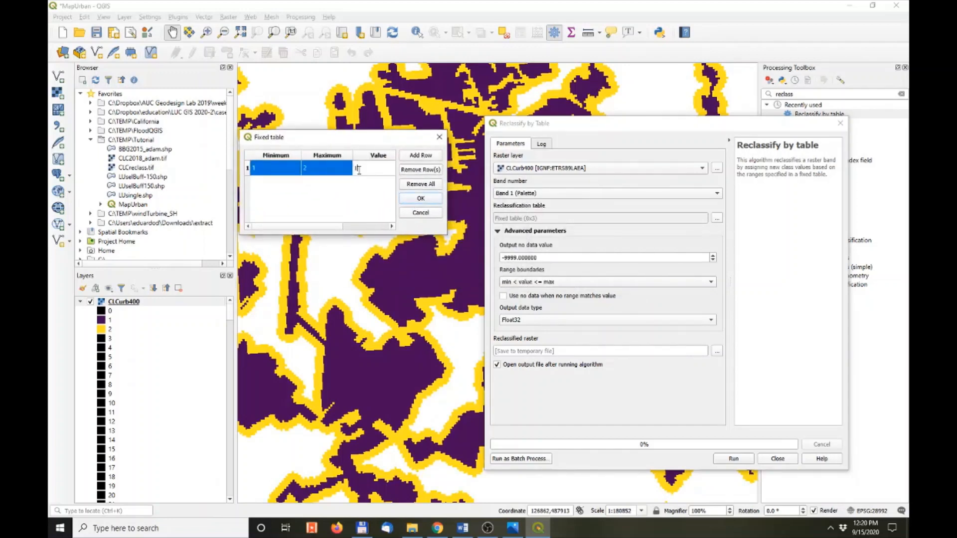
pyautogui.write('1')
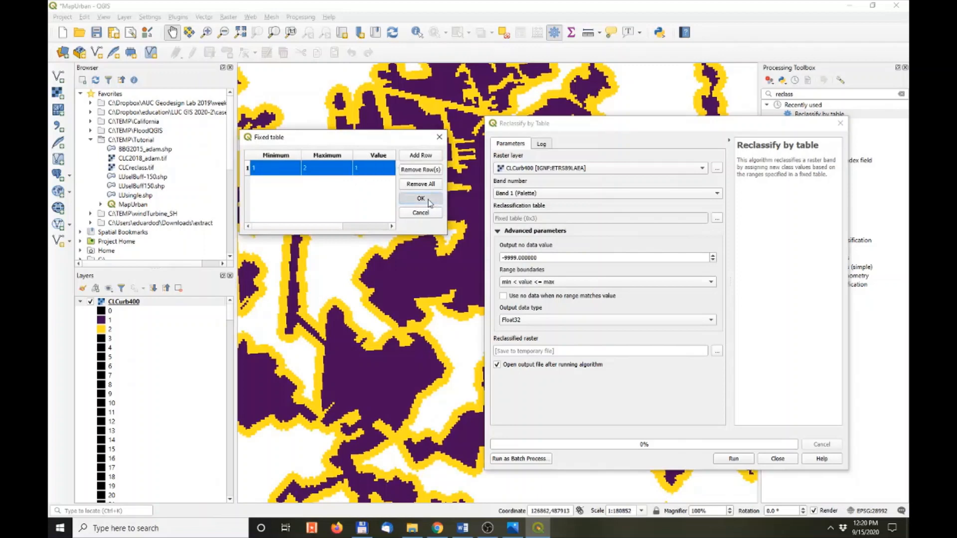
pyautogui.click(429, 199)
# Set the range boundaries to min <= value <= max and use no data when no range matches a value.
pyautogui.click(548, 283)
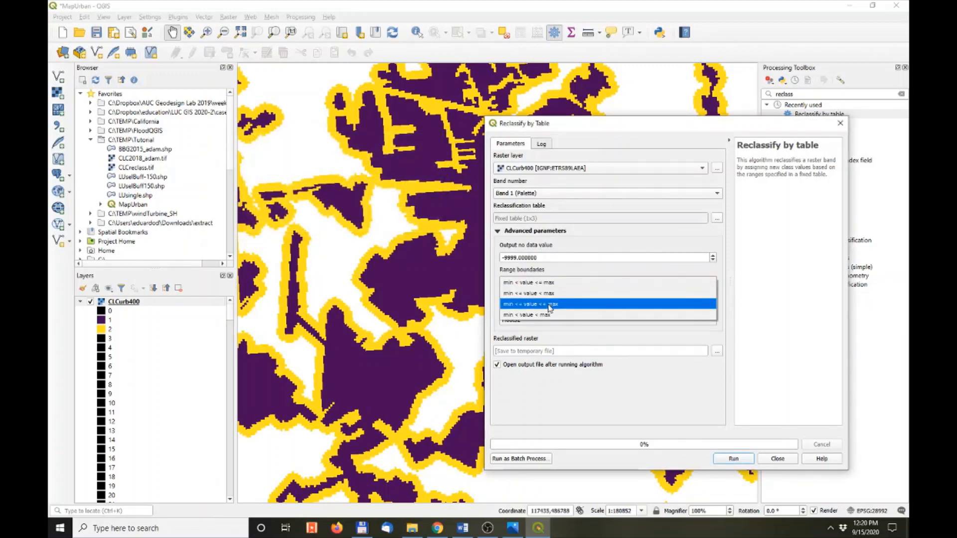
pyautogui.click(550, 304)
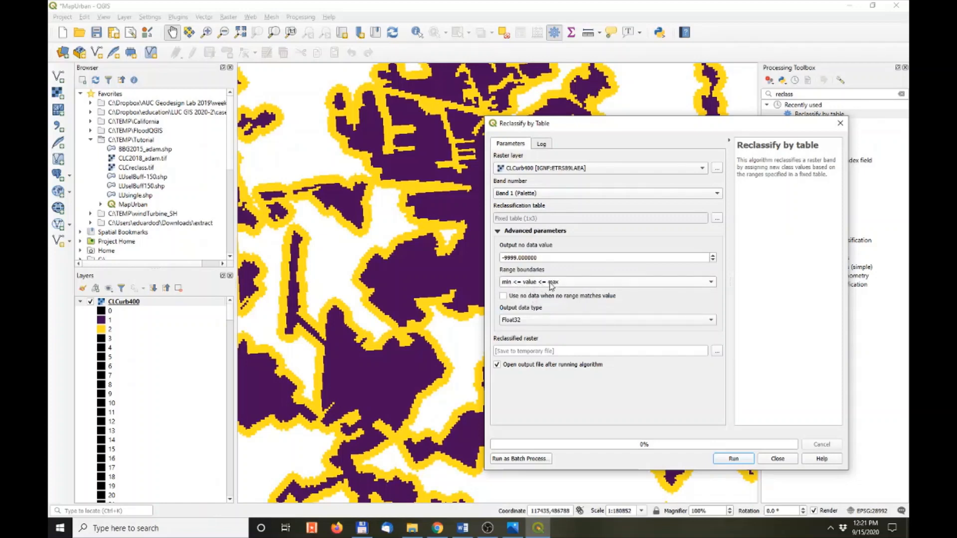
pyautogui.click(503, 297)
# Set the reclassified output to CLCurb400Reclas as TIF in the Tutorial folder, run the reclassification and close the tool.
pyautogui.click(717, 352)
pyautogui.click(742, 369)
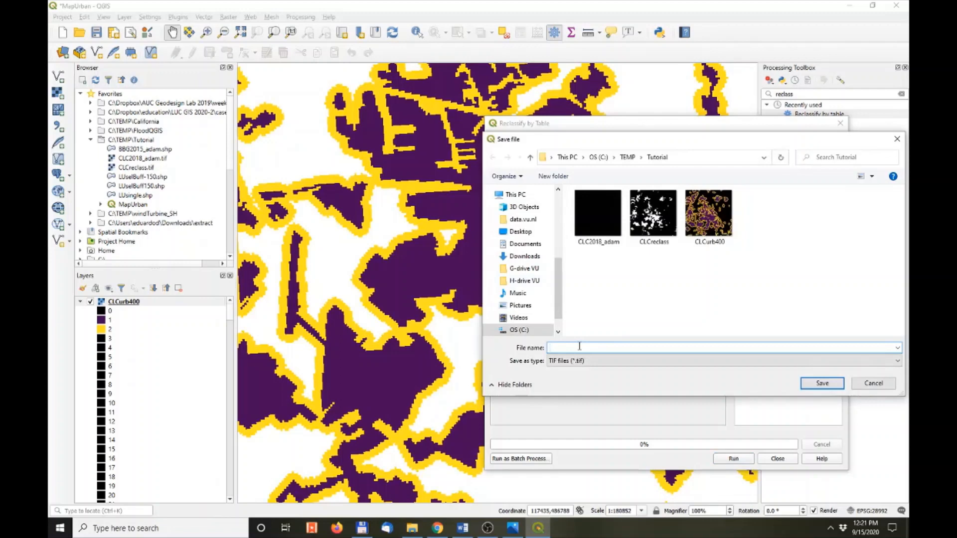
pyautogui.write('CLCurb400')
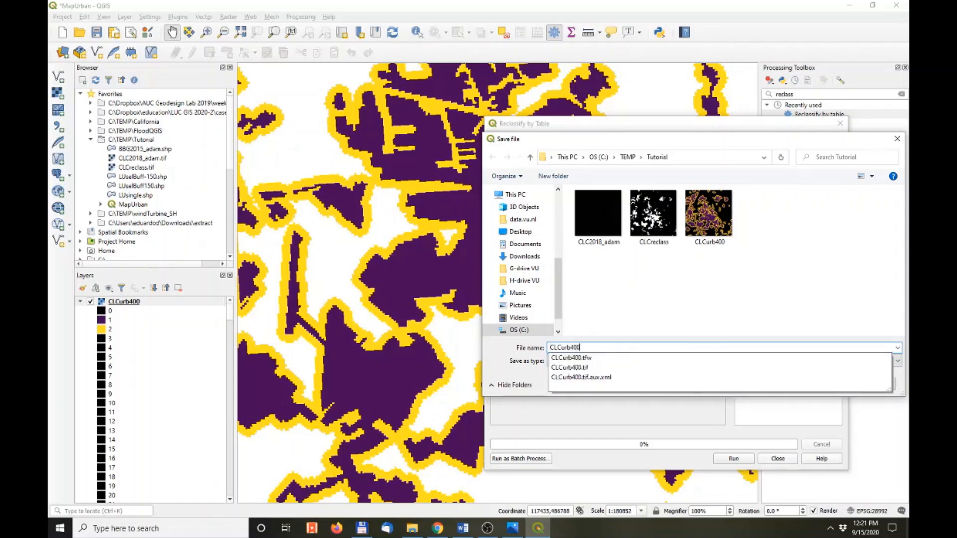
pyautogui.write('Reclas')
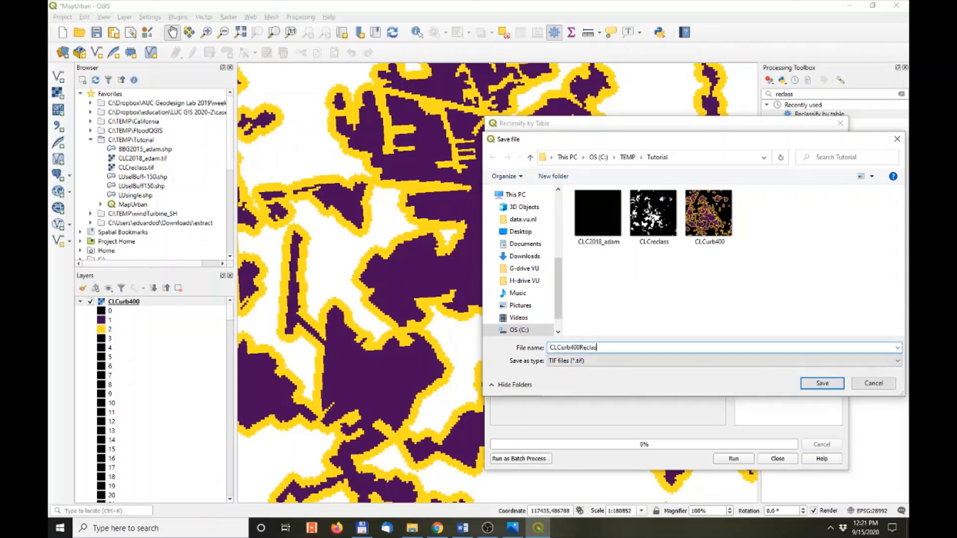
pyautogui.click(822, 383)
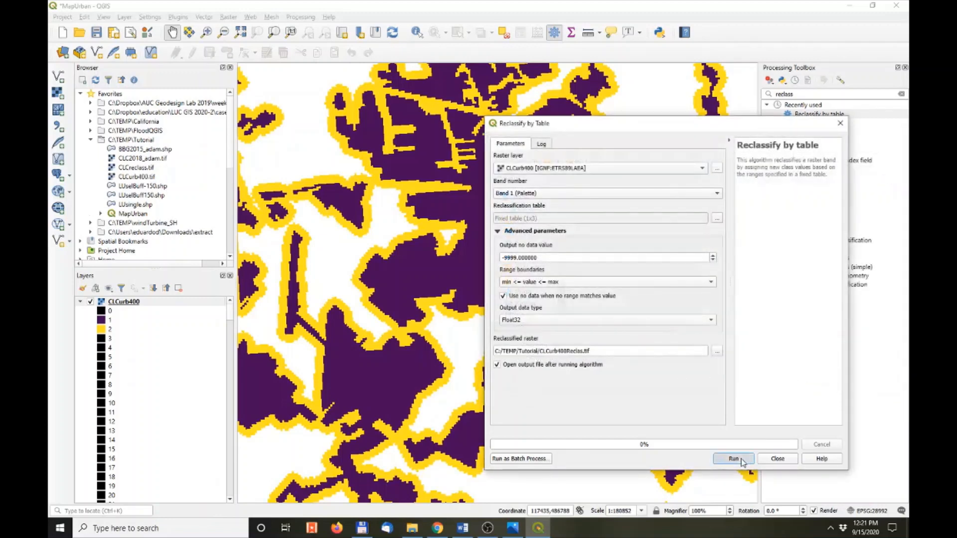
pyautogui.click(741, 460)
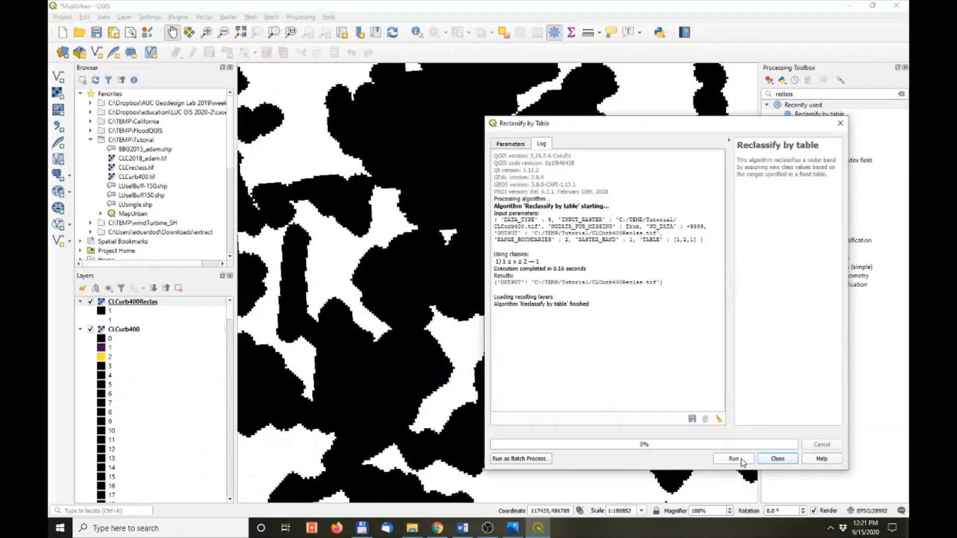
pyautogui.click(787, 463)
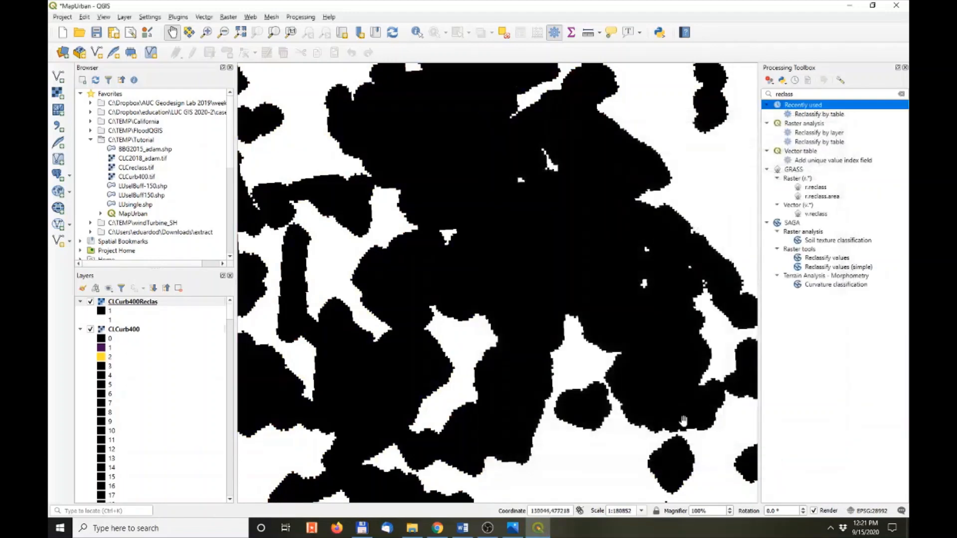
# Remove the CLCurb400 layer from the project and toggle CLCurb400Reclas off and on to compare it with CLCreclass.
pyautogui.click(90, 329)
pyautogui.click(80, 329)
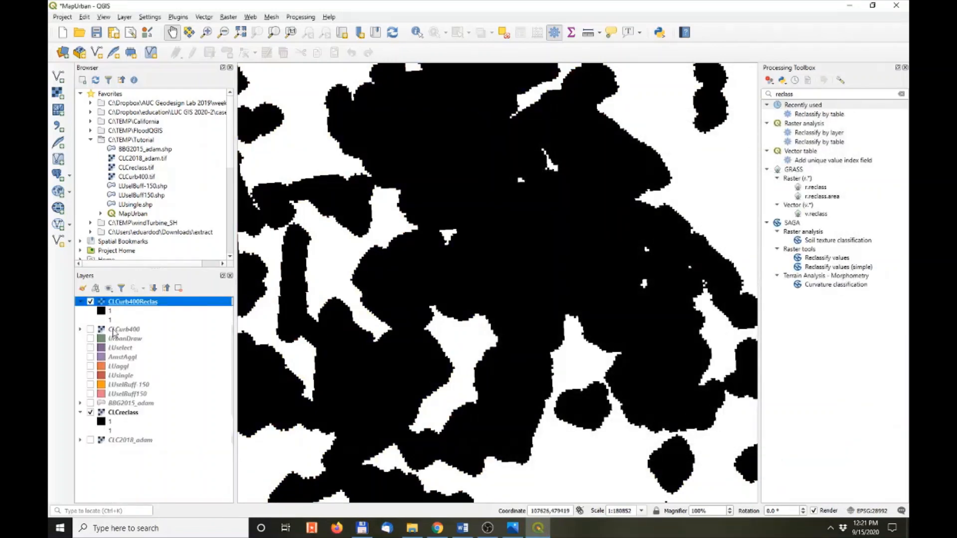
pyautogui.rightClick(123, 330)
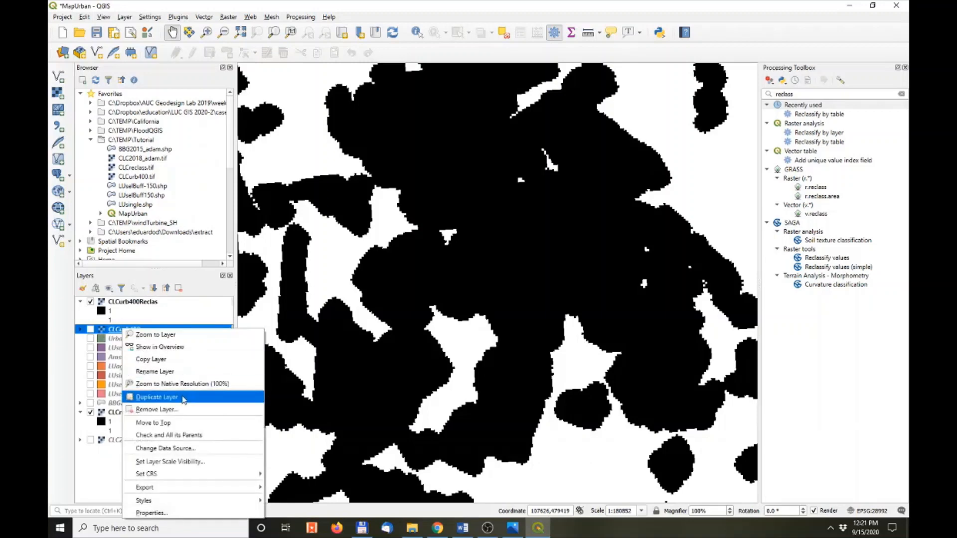
pyautogui.click(182, 409)
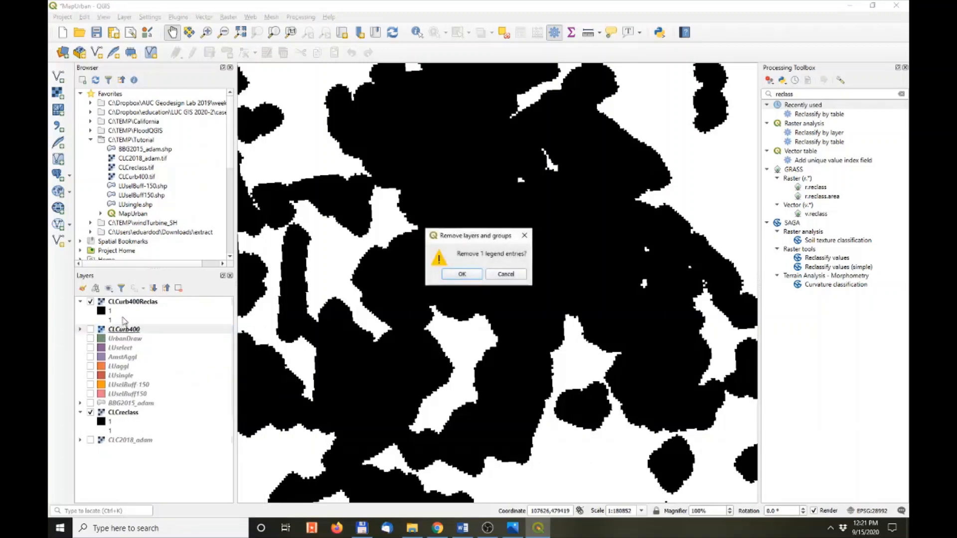
pyautogui.click(462, 274)
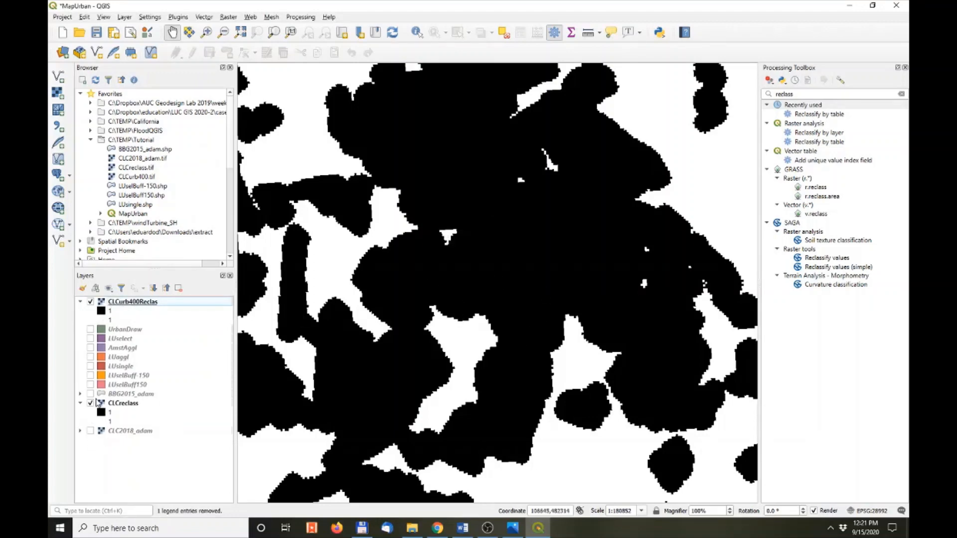
pyautogui.click(90, 301)
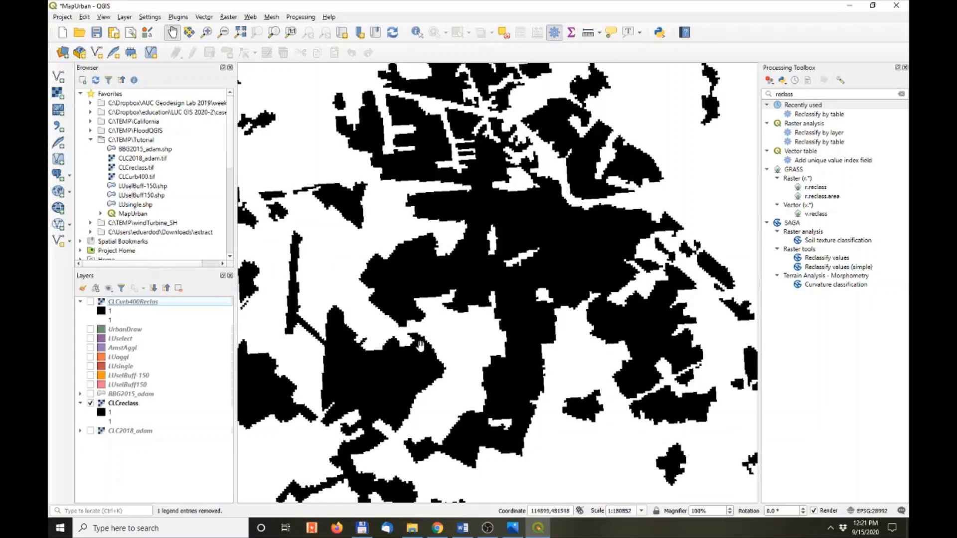
pyautogui.click(91, 301)
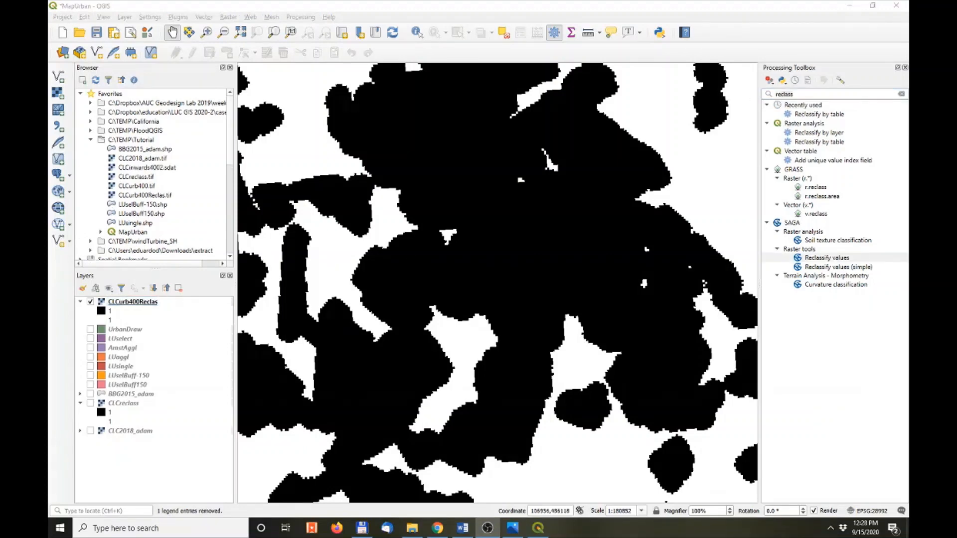
# Search the processing algorithms for "shrink" and open the SAGA Shrink and expand tool clear of the toolbox.
pyautogui.moveTo(799, 94); pyautogui.dragTo(759, 93)
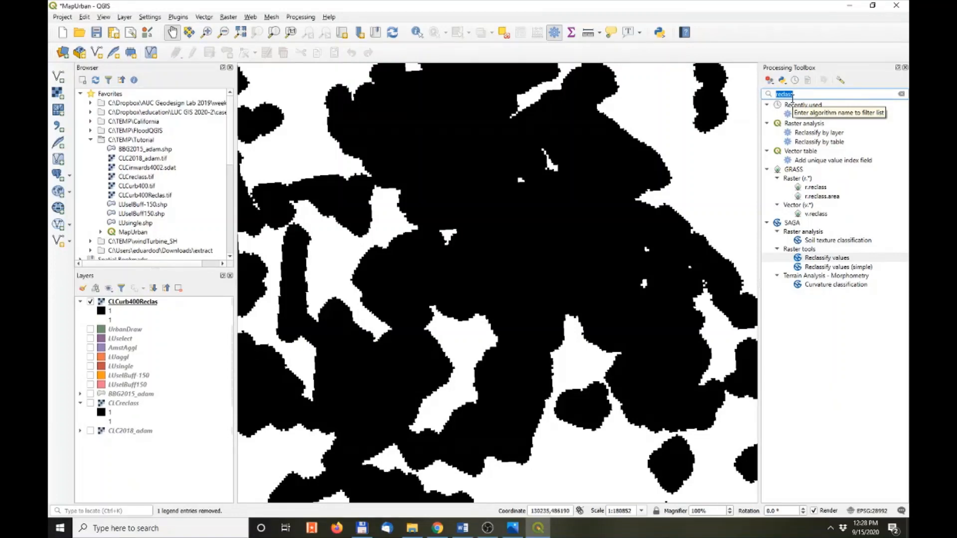
pyautogui.write('shrink')
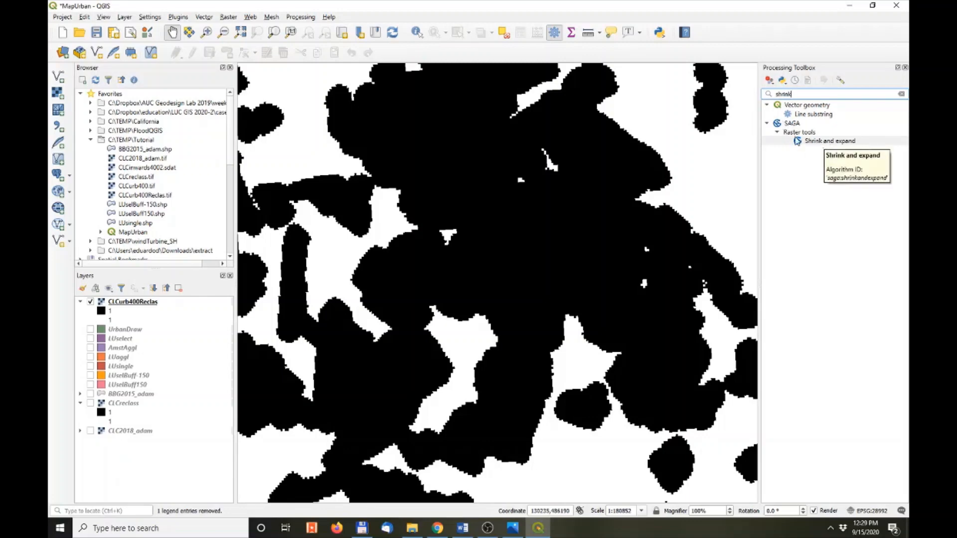
pyautogui.doubleClick(821, 142)
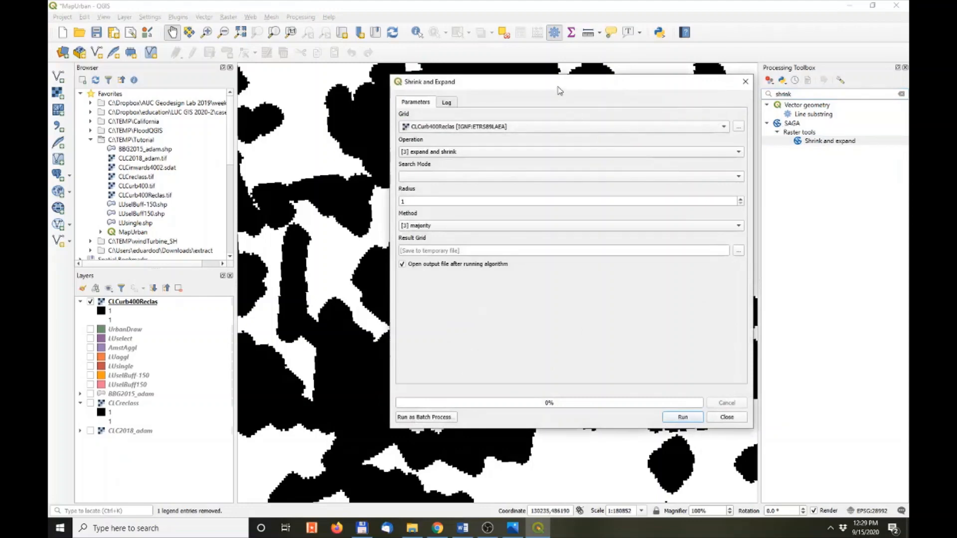
pyautogui.moveTo(560, 90); pyautogui.dragTo(483, 91)
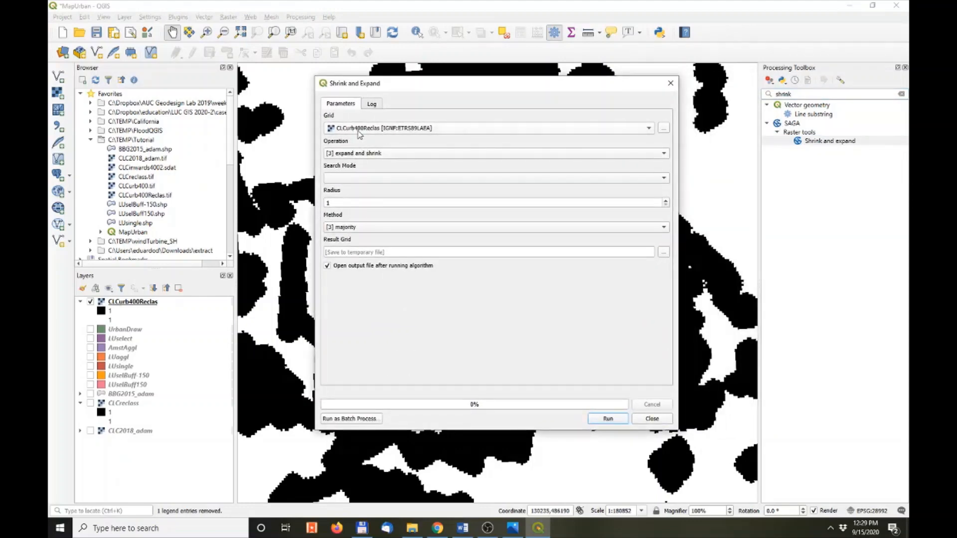
# Set the operation for CLCurb400Reclas to Shrink with a Circle search mode.
pyautogui.click(367, 153)
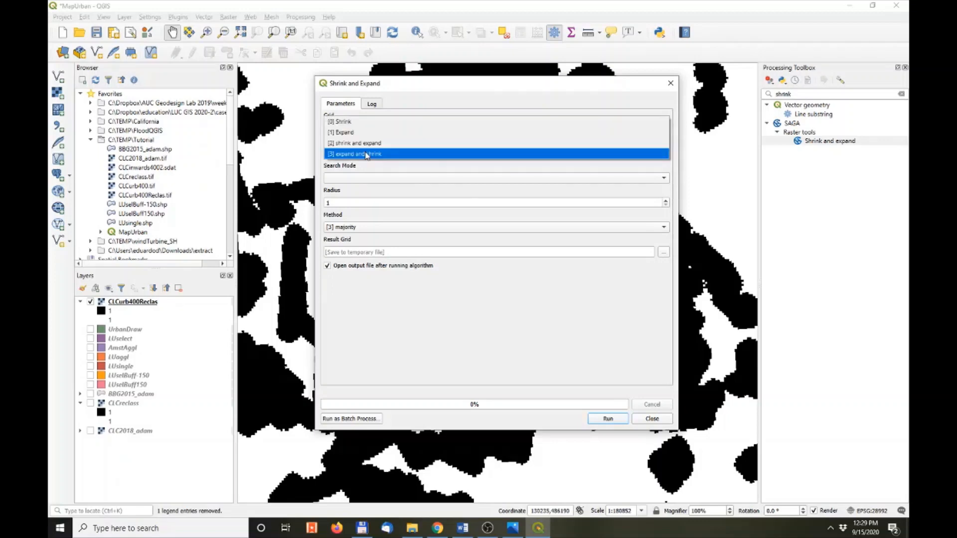
pyautogui.click(357, 123)
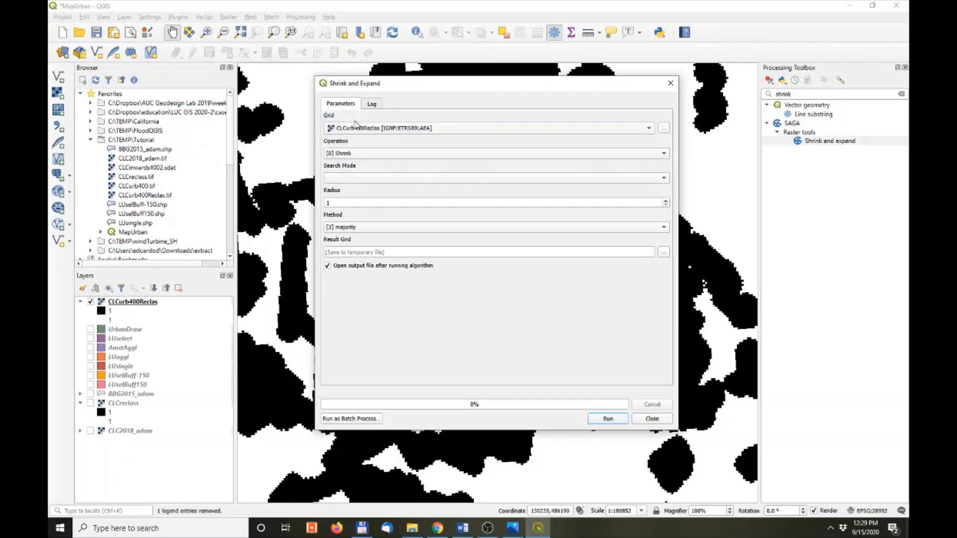
pyautogui.click(362, 178)
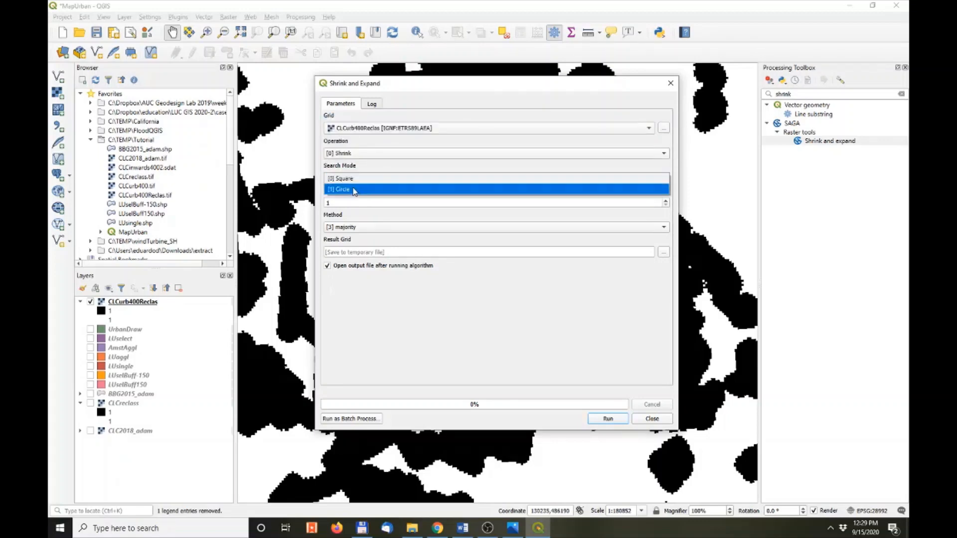
pyautogui.click(354, 190)
# Set the Shrink and expand radius to 4 and the method to min.
pyautogui.click(352, 203)
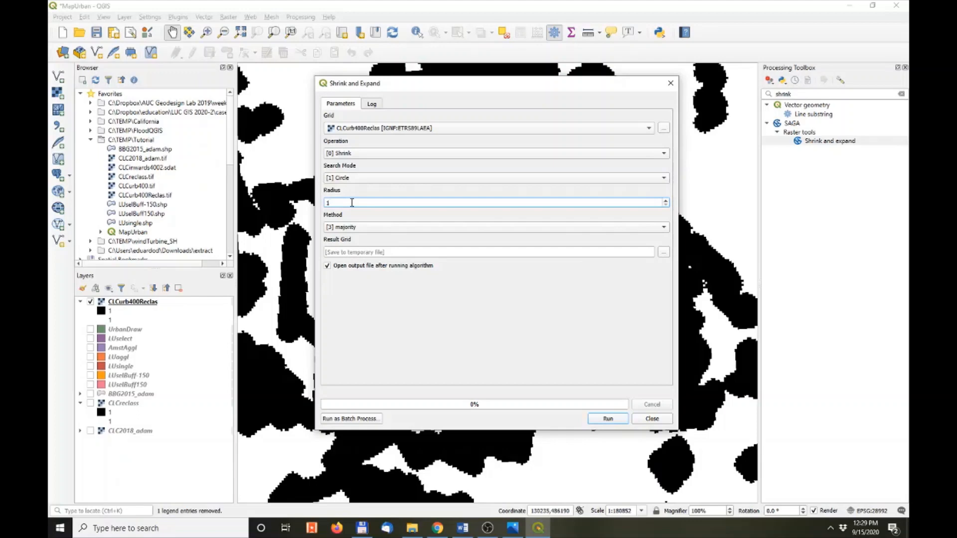
pyautogui.hotkey('alt', 'Tab')
pyautogui.hotkey('alt', 'Tab')
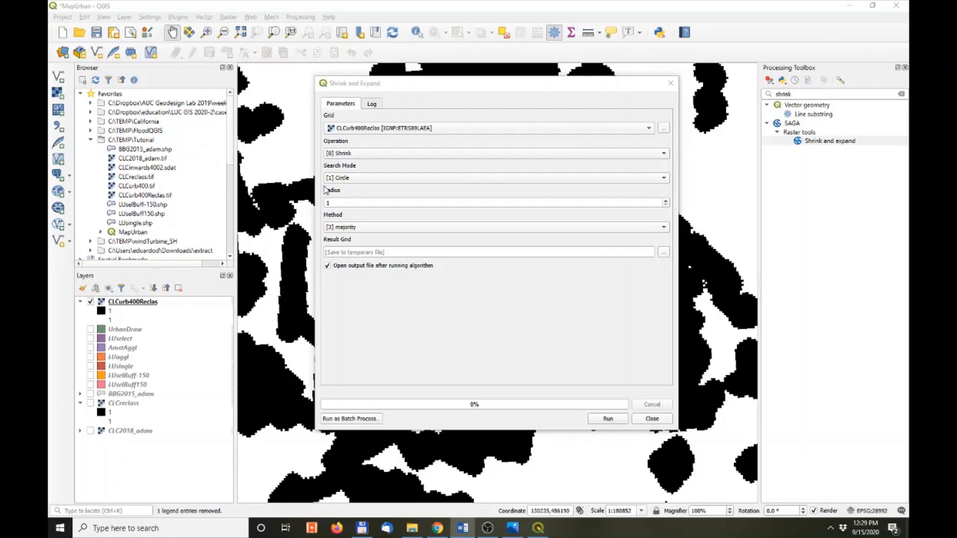
pyautogui.click(343, 202)
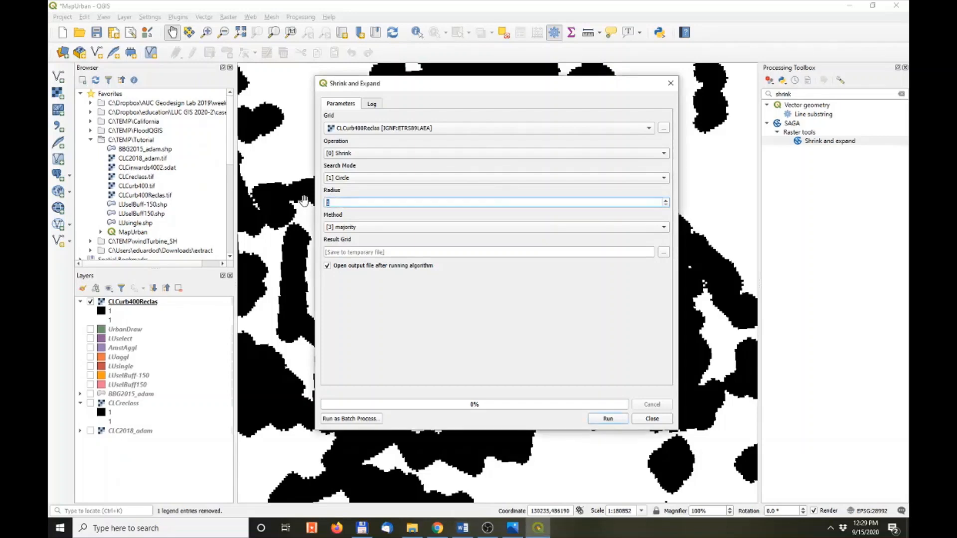
pyautogui.write('4')
pyautogui.click(380, 228)
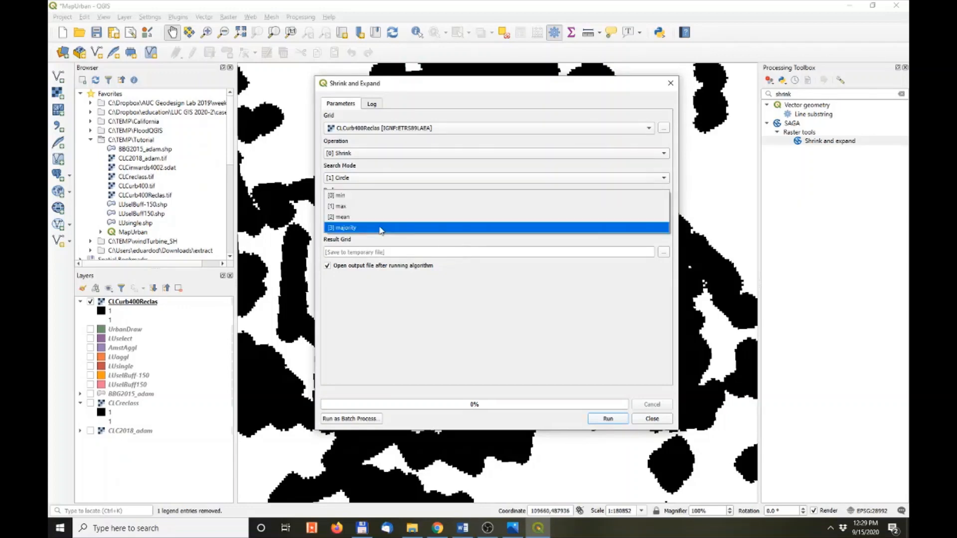
pyautogui.click(378, 200)
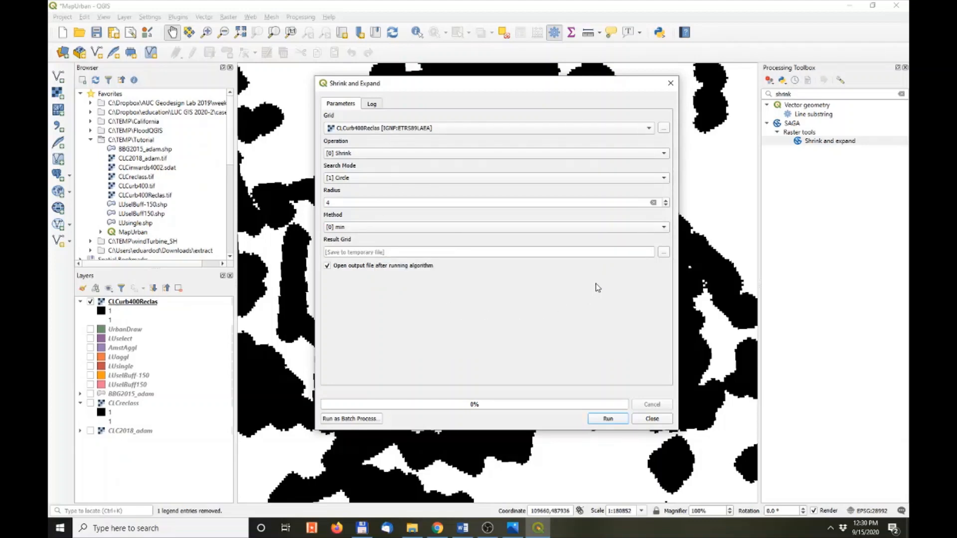
# Set the result grid to CLCshrink400 as SDAT in the Tutorial folder, run the shrink and close the tool.
pyautogui.click(664, 255)
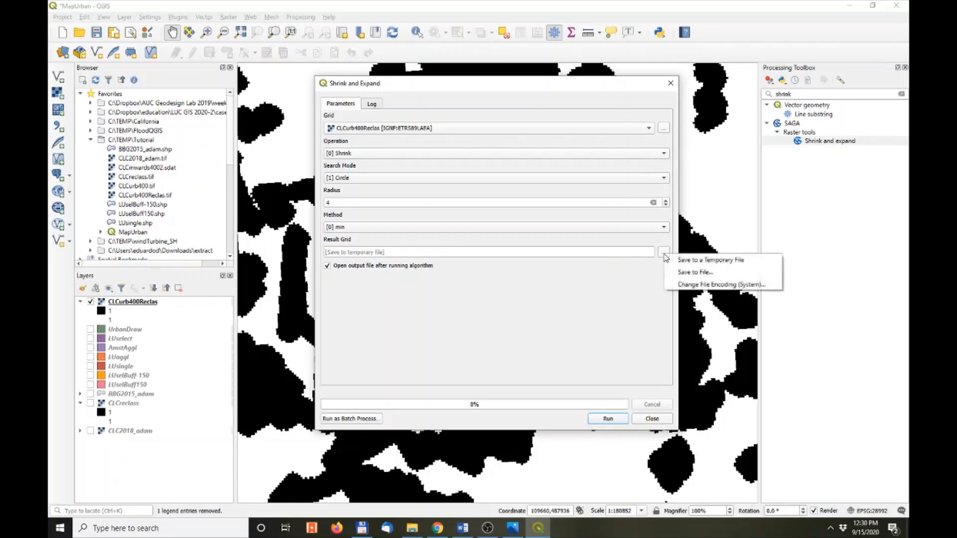
pyautogui.click(685, 272)
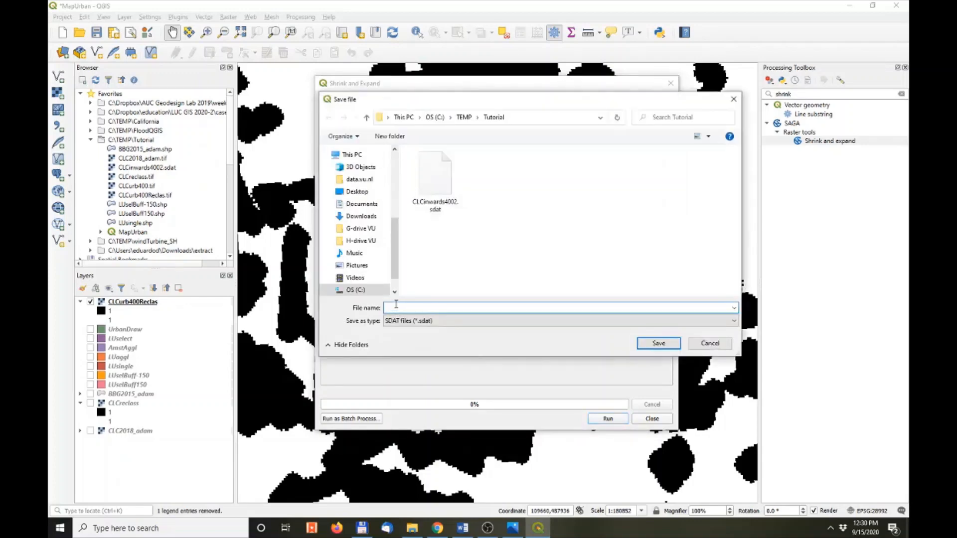
pyautogui.write('CLC')
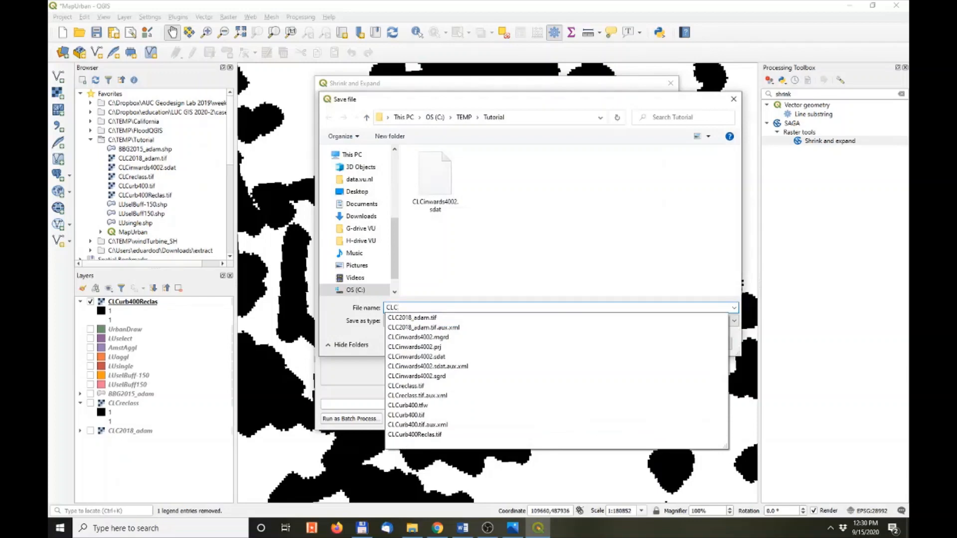
pyautogui.click(396, 308)
pyautogui.write('s')
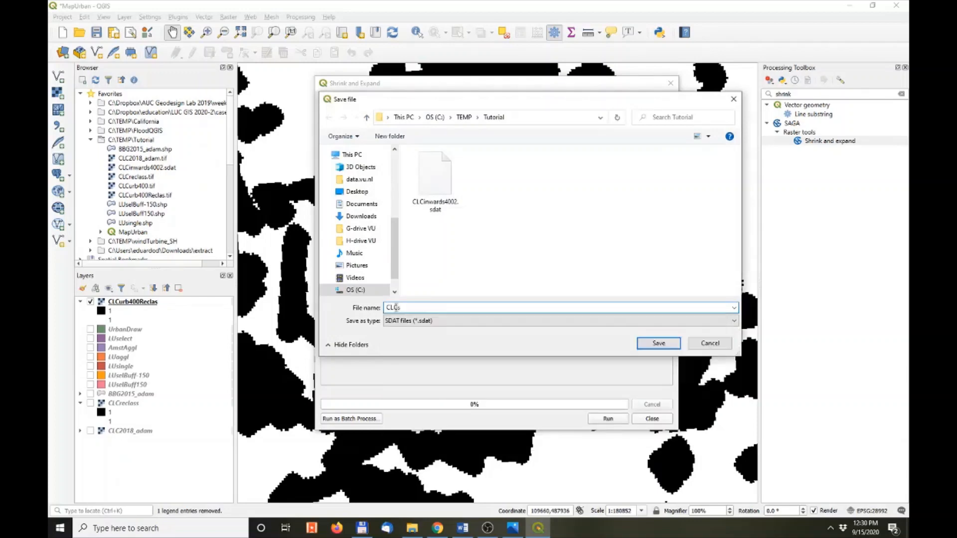
pyautogui.write('hrink')
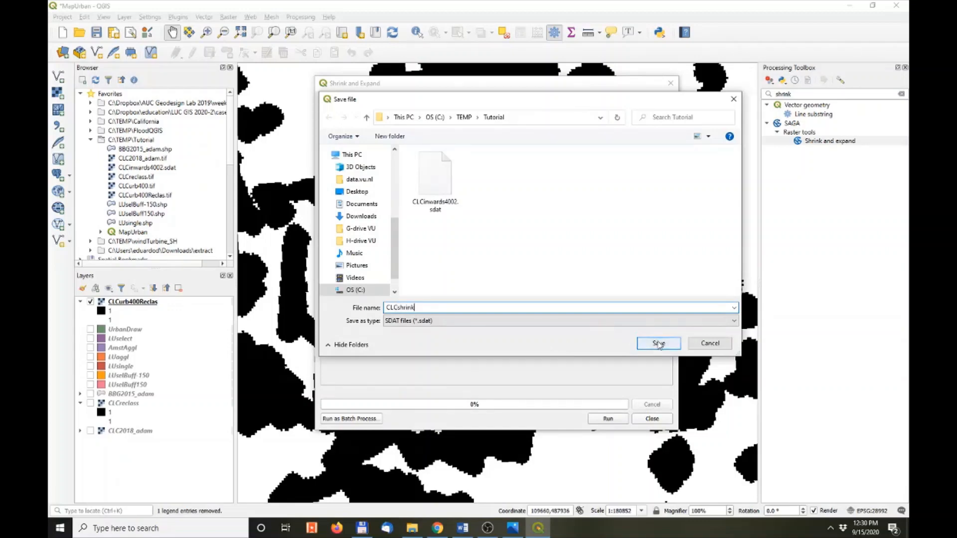
pyautogui.write('400')
pyautogui.click(665, 345)
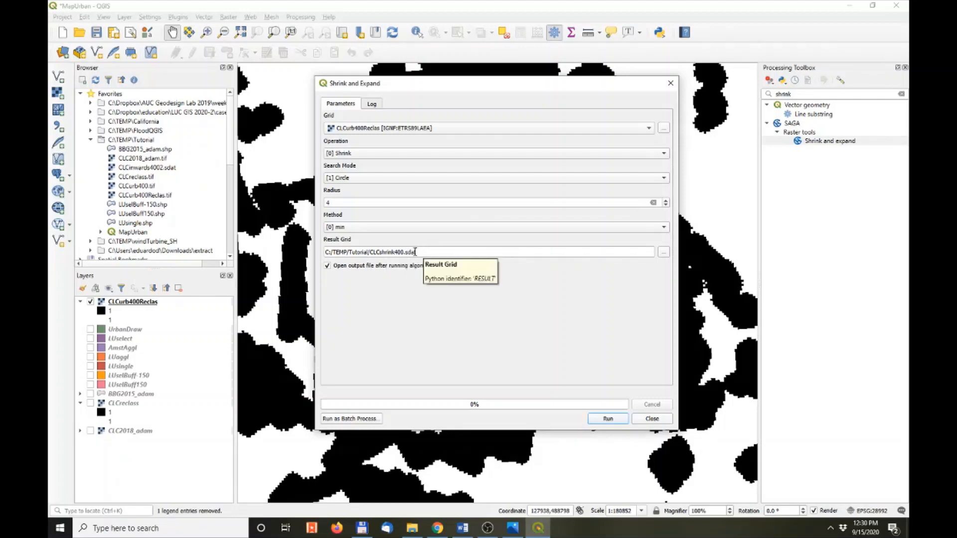
pyautogui.click(608, 418)
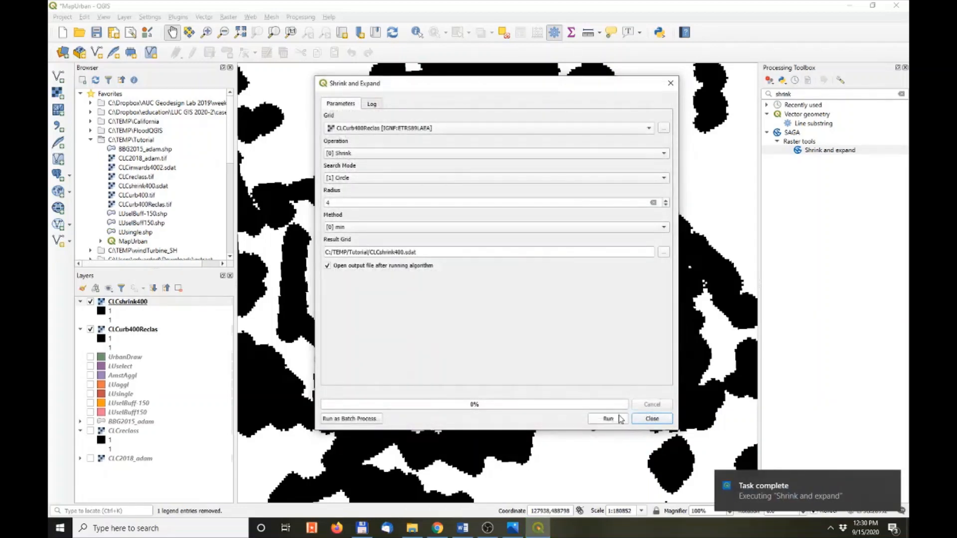
pyautogui.click(661, 422)
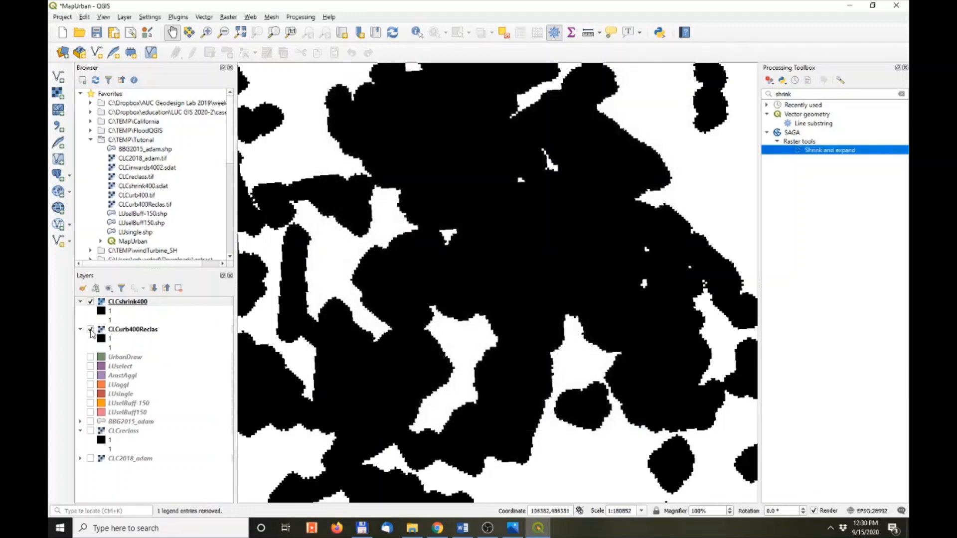
# Toggle CLCurb400Reclas against CLCshrink400, leave it hidden and inspect the shrunken raster around the southern part of the map.
pyautogui.click(91, 329)
pyautogui.click(91, 330)
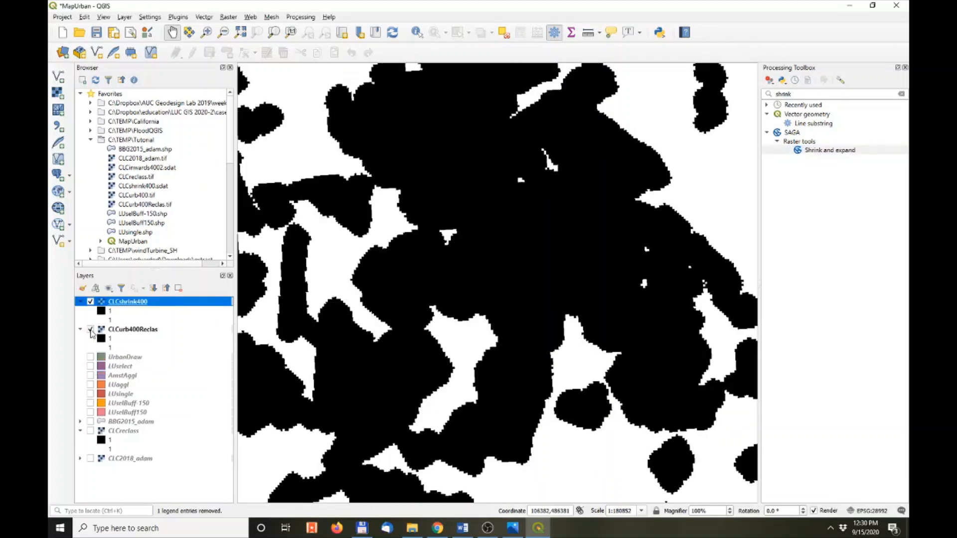
pyautogui.click(90, 330)
pyautogui.click(90, 330)
pyautogui.click(91, 330)
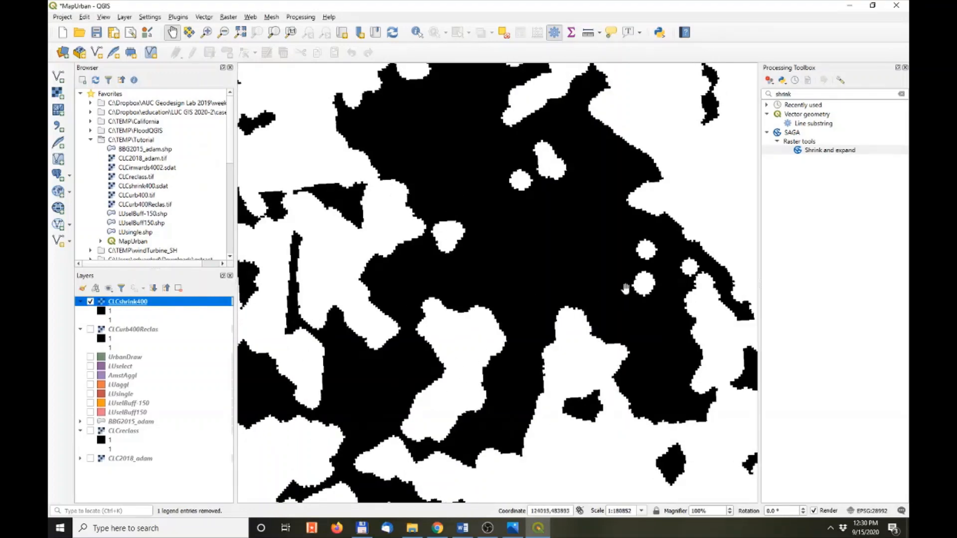
pyautogui.moveTo(582, 243); pyautogui.dragTo(544, 399)
pyautogui.moveTo(556, 326); pyautogui.dragTo(556, 204)
pyautogui.moveTo(563, 351); pyautogui.dragTo(543, 244)
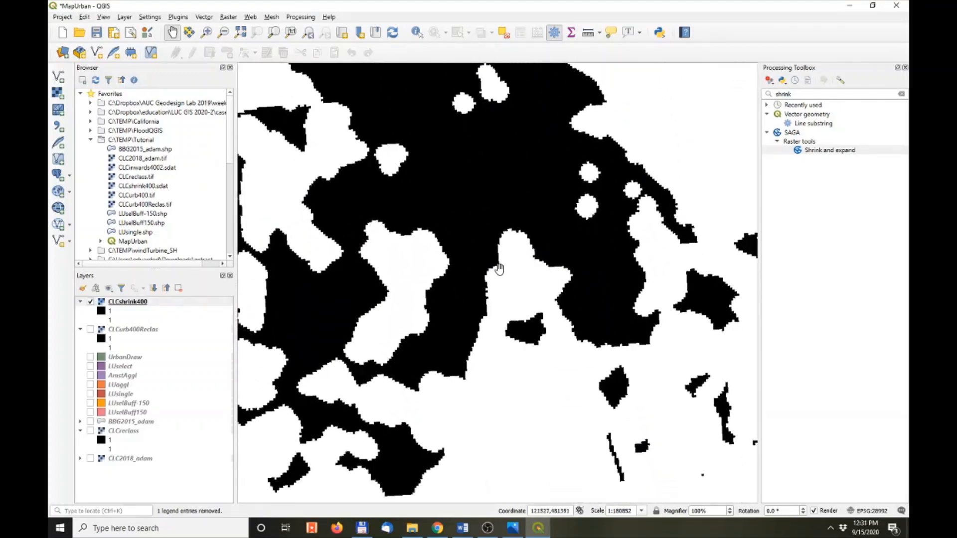
# Switch between CLCshrink400 and CLCurb400Reclas once more to compare the shrunken and buffered extents.
pyautogui.click(90, 301)
pyautogui.click(91, 329)
pyautogui.click(90, 329)
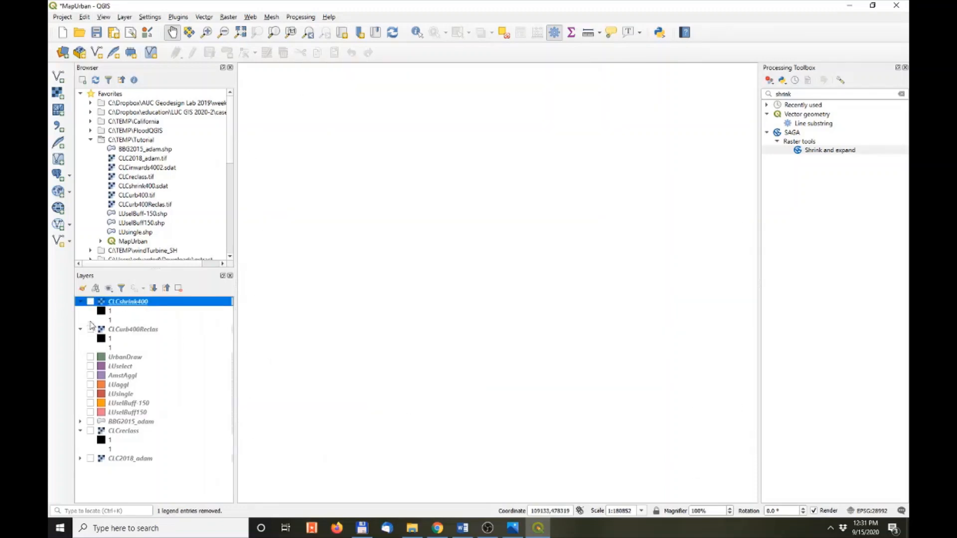
pyautogui.click(90, 301)
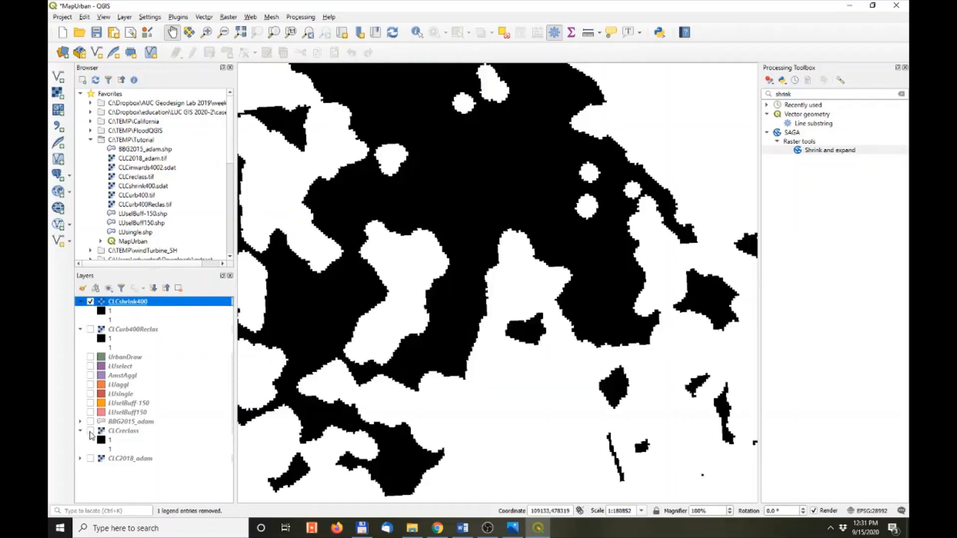
# Show CLCreclass and repeatedly toggle CLCshrink400 to compare the shrunken raster with the original urban cells.
pyautogui.click(90, 430)
pyautogui.click(91, 301)
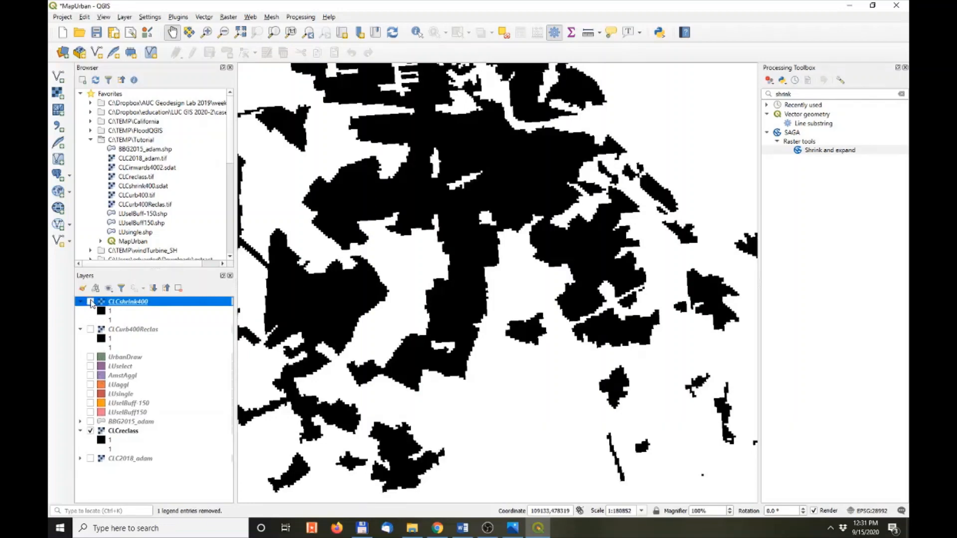
pyautogui.click(91, 302)
pyautogui.click(91, 302)
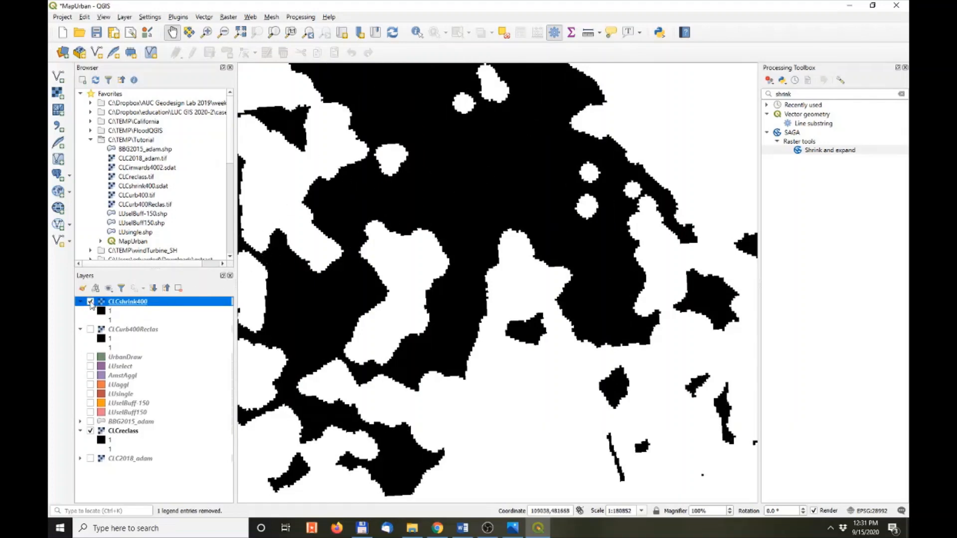
pyautogui.click(91, 302)
pyautogui.click(90, 302)
pyautogui.click(91, 302)
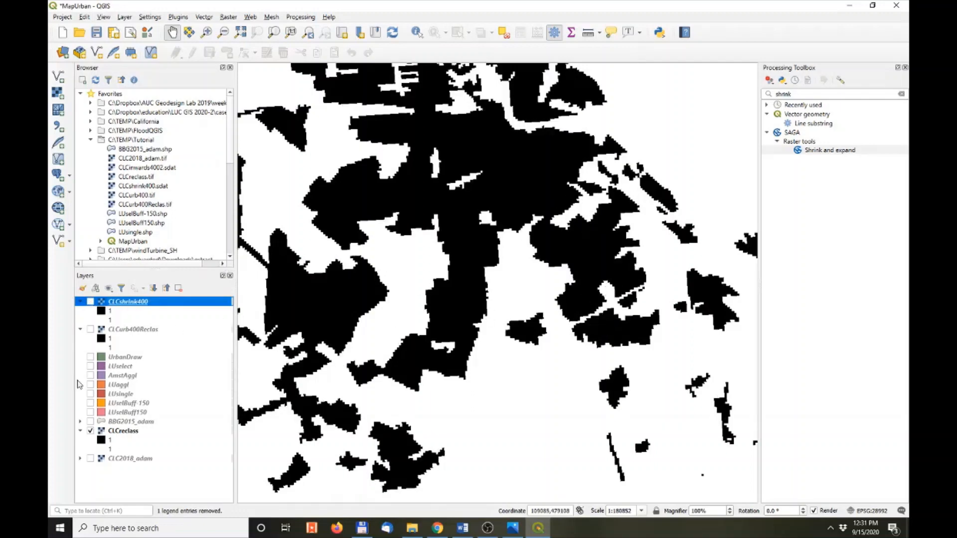
pyautogui.click(91, 302)
pyautogui.click(91, 302)
pyautogui.click(91, 302)
pyautogui.click(91, 302)
pyautogui.click(91, 302)
pyautogui.click(91, 302)
pyautogui.click(90, 302)
pyautogui.click(90, 302)
pyautogui.hotkey('alt', 'Tab')
pyautogui.hotkey('alt', 'Tab')
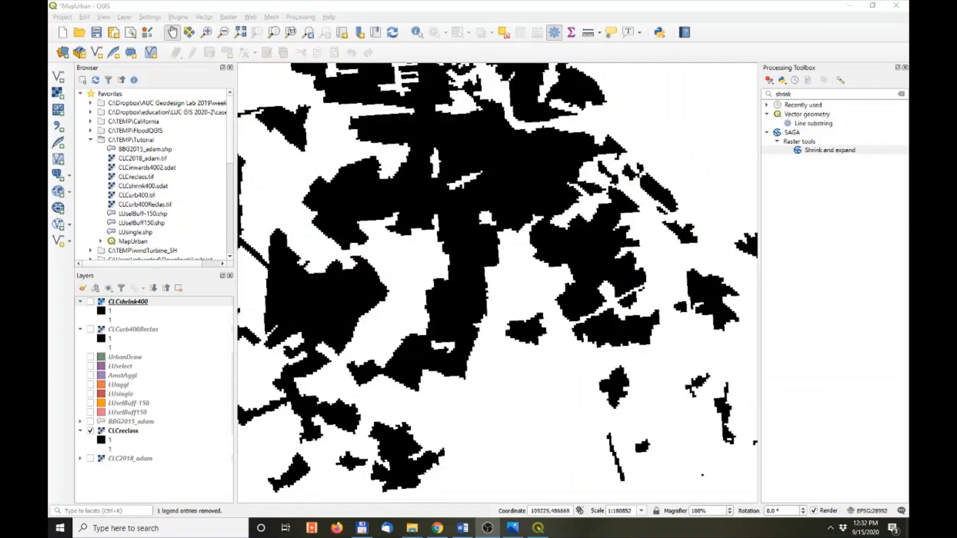
# Show CLCshrink400 over the full study area and hide CLCreclass.
pyautogui.scroll(-1, 503, 229)
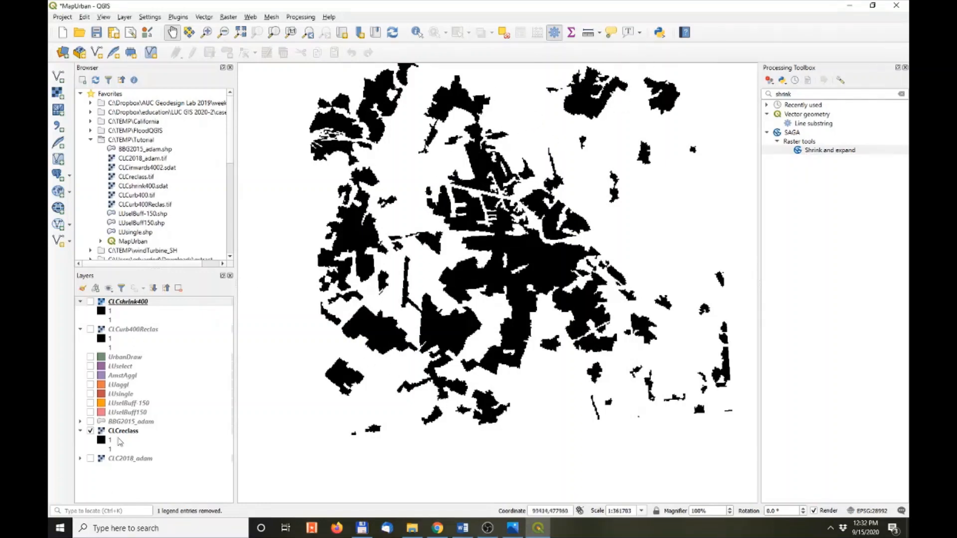
pyautogui.click(90, 302)
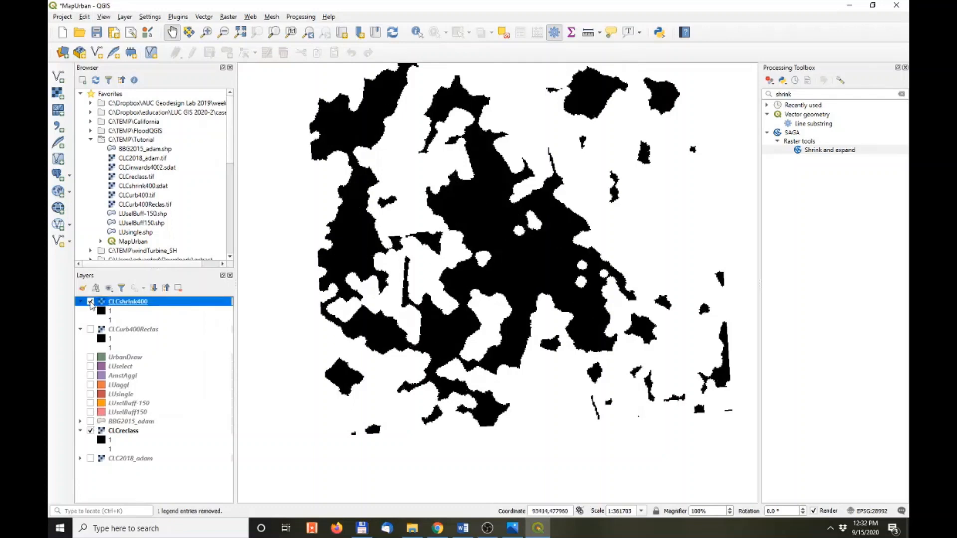
pyautogui.click(90, 431)
# Identify the CLCshrink400 raster value inside the central urban area, then close the identify results.
pyautogui.click(417, 33)
pyautogui.click(489, 201)
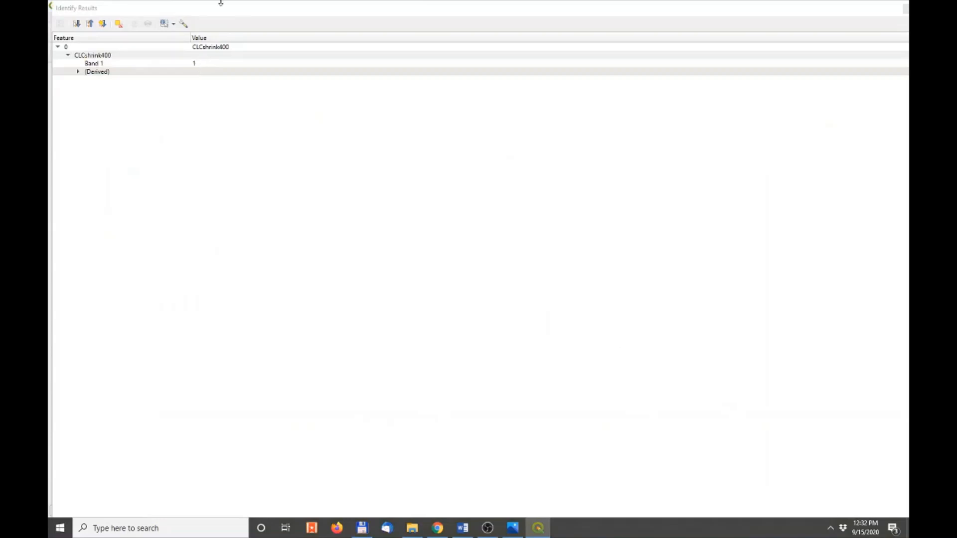
pyautogui.moveTo(220, 3); pyautogui.dragTo(226, 11)
pyautogui.doubleClick(59, 15)
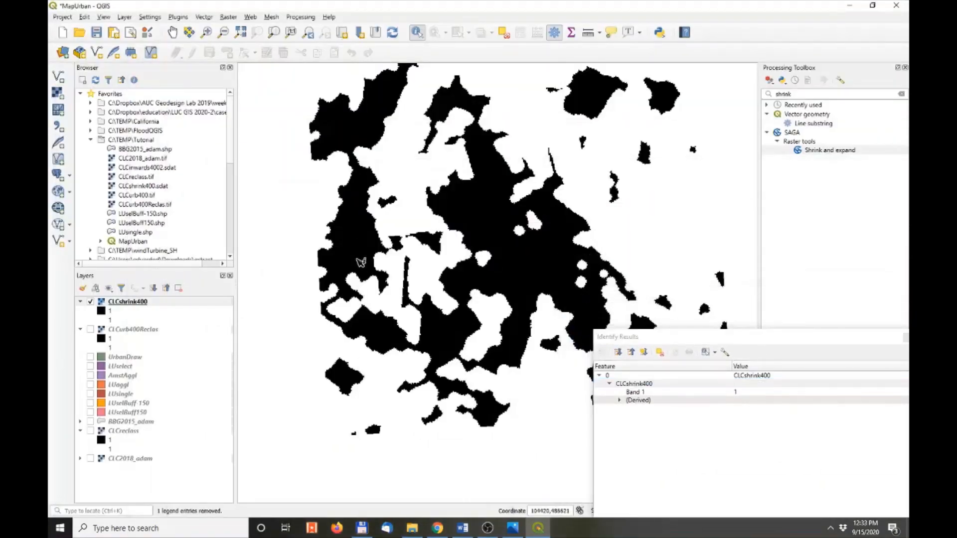
pyautogui.click(639, 243)
pyautogui.moveTo(721, 337); pyautogui.dragTo(553, 241)
pyautogui.click(741, 243)
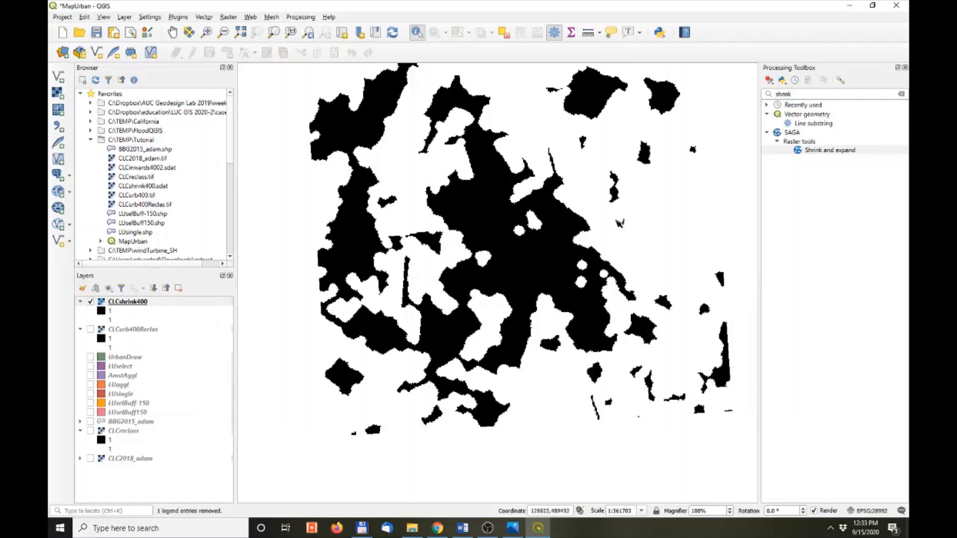
# Search the processing algorithms for "clum" and open the GRASS r.clump tool for CLCshrink400, placing its dialog fully in view.
pyautogui.click(814, 94)
pyautogui.doubleClick(814, 95)
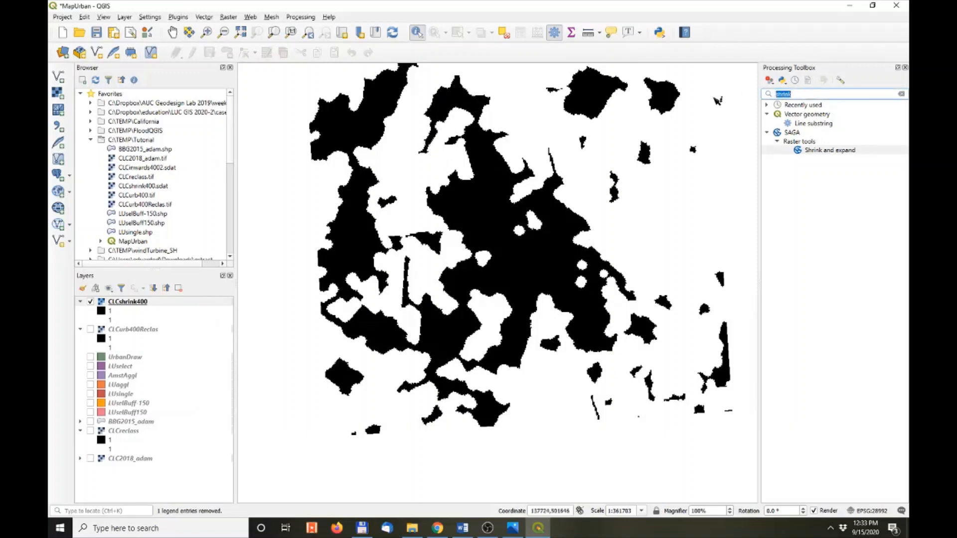
pyautogui.write('clu')
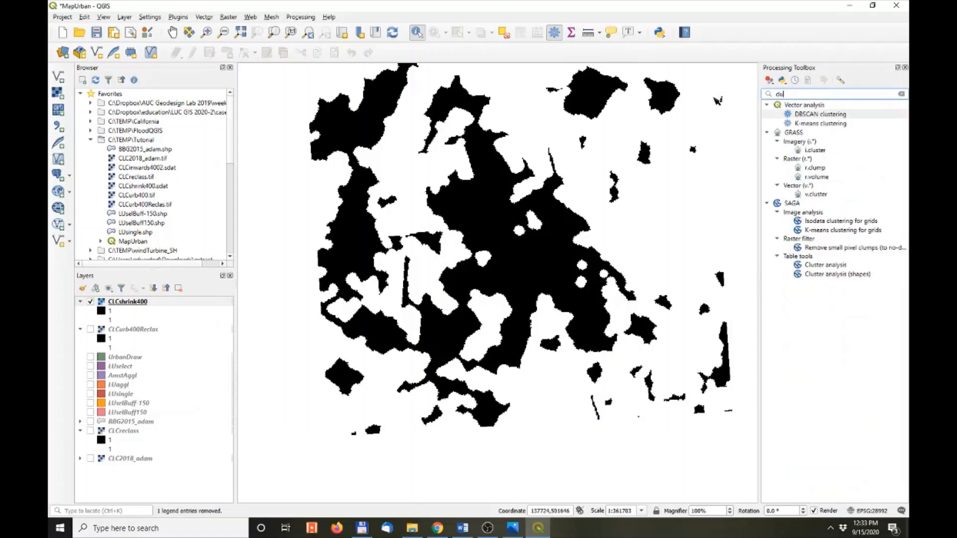
pyautogui.write('m')
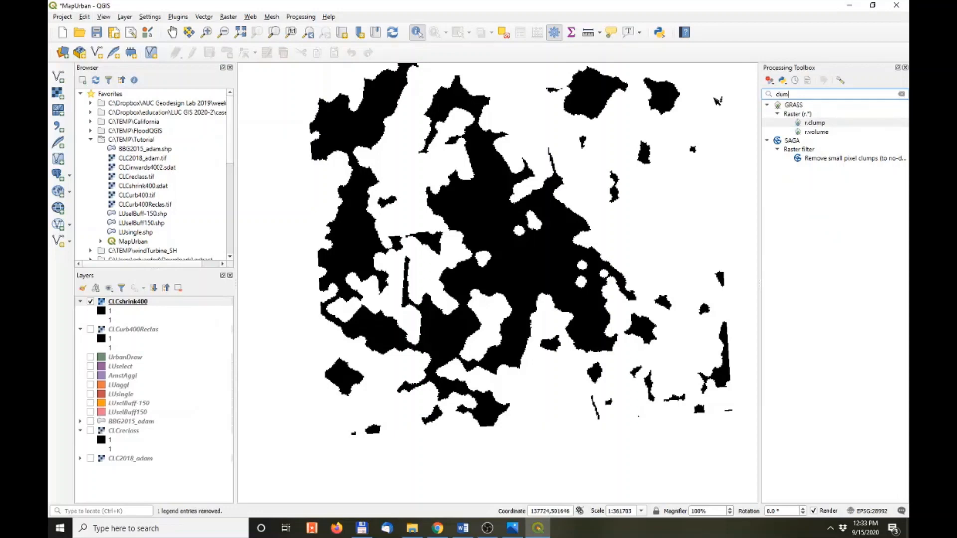
pyautogui.doubleClick(813, 125)
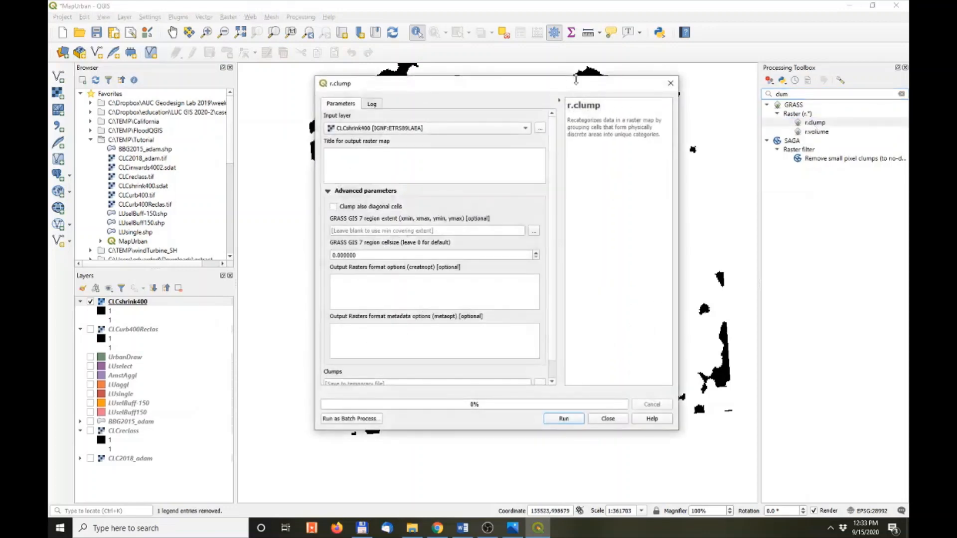
pyautogui.moveTo(533, 91); pyautogui.dragTo(594, 179)
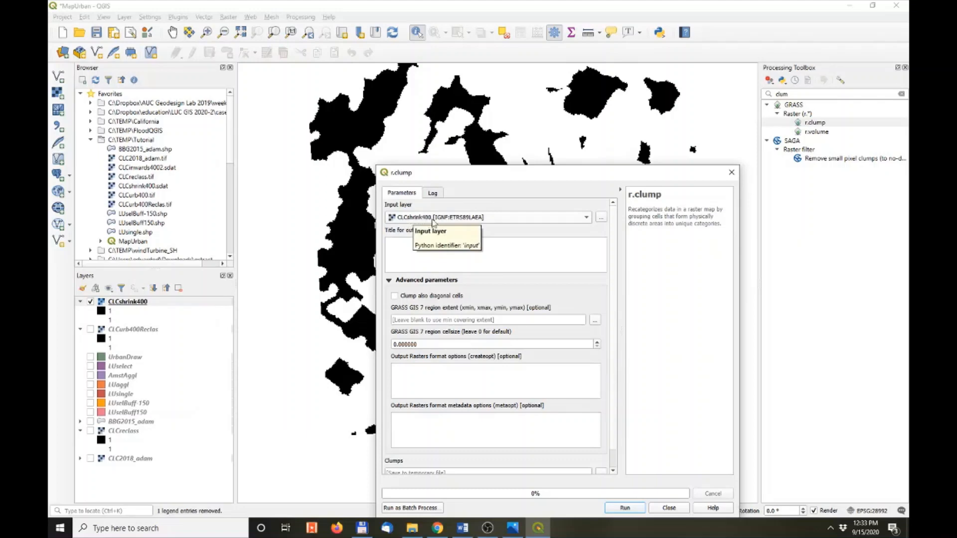
pyautogui.moveTo(476, 178); pyautogui.dragTo(474, 120)
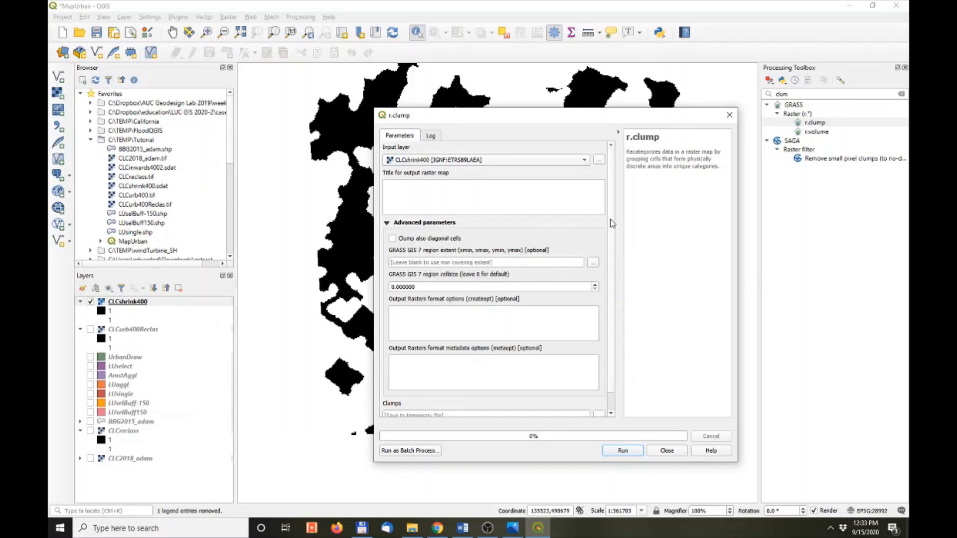
# Save the r.clump output as urbanClumps.tif in the Tutorial folder, run the algorithm and close its dialog.
pyautogui.scroll(-2, 612, 223)
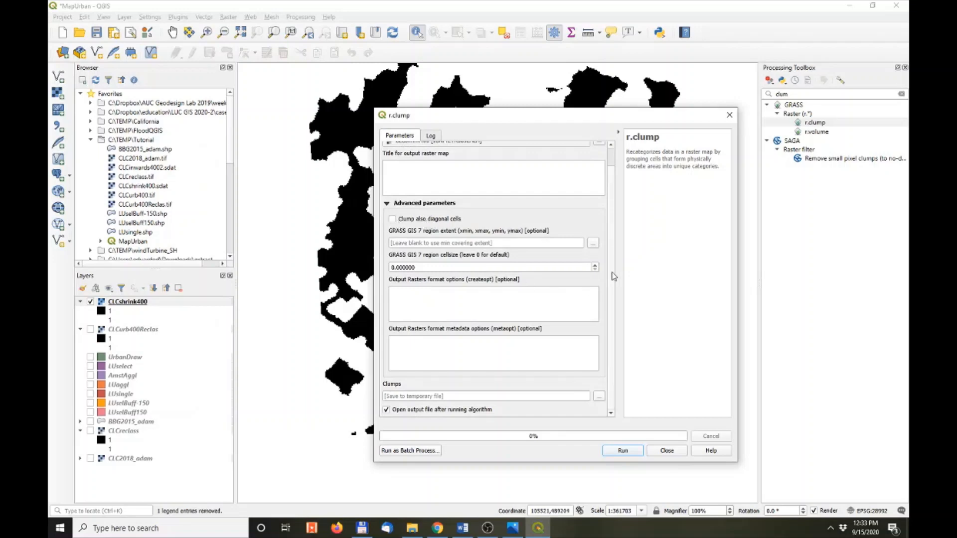
pyautogui.click(598, 397)
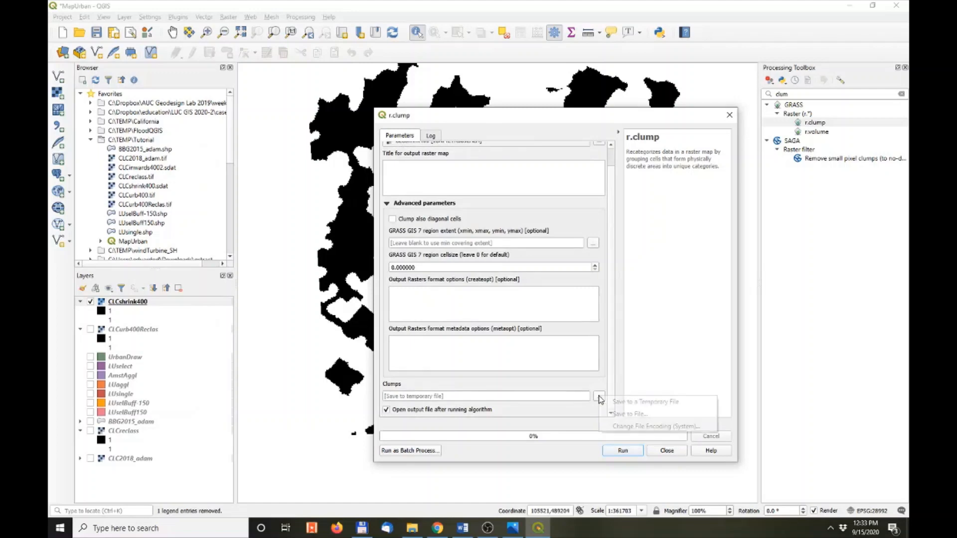
pyautogui.click(618, 420)
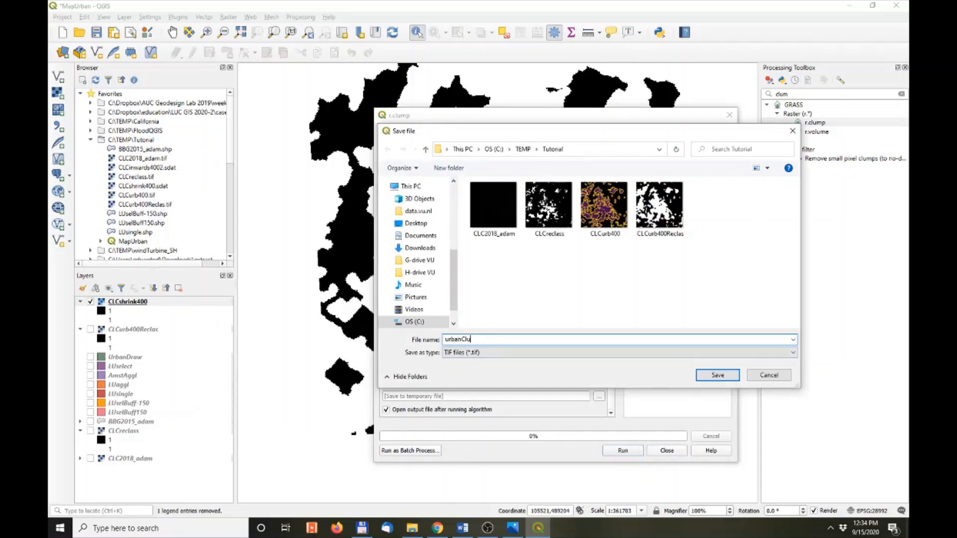
pyautogui.write('urbanClumps')
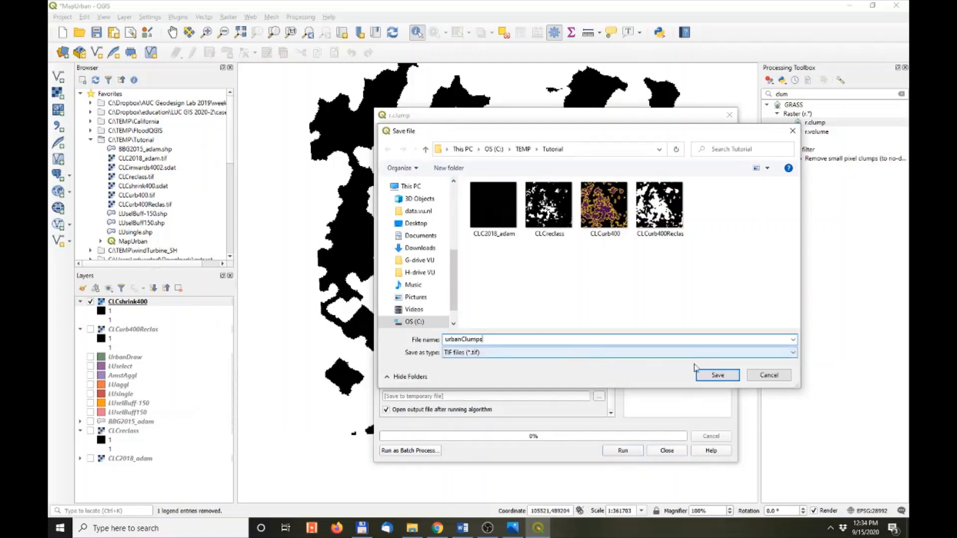
pyautogui.click(717, 375)
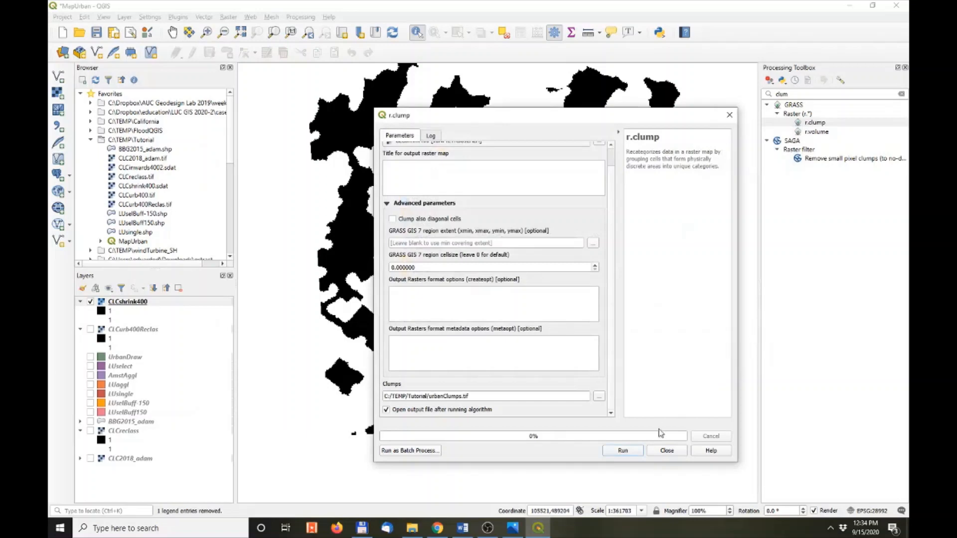
pyautogui.click(622, 451)
pyautogui.click(618, 451)
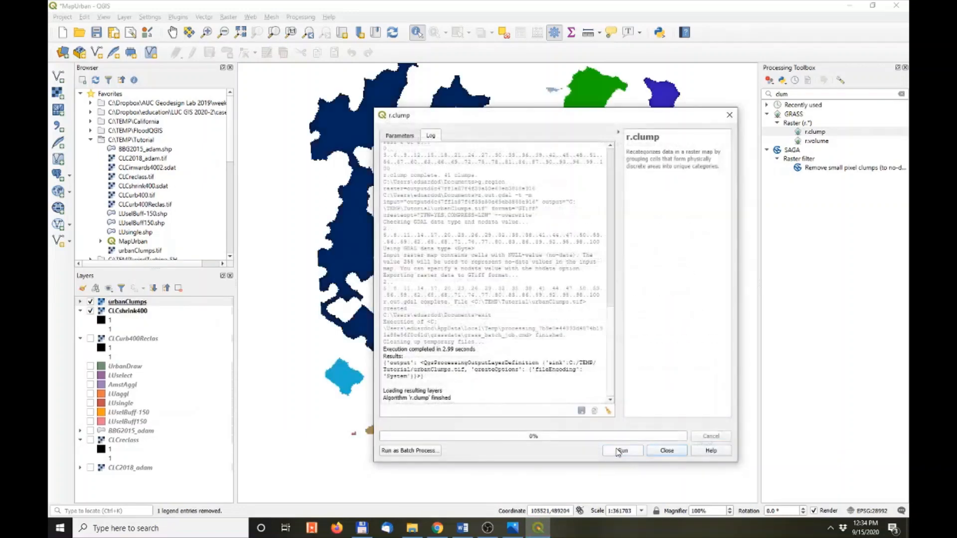
pyautogui.click(666, 451)
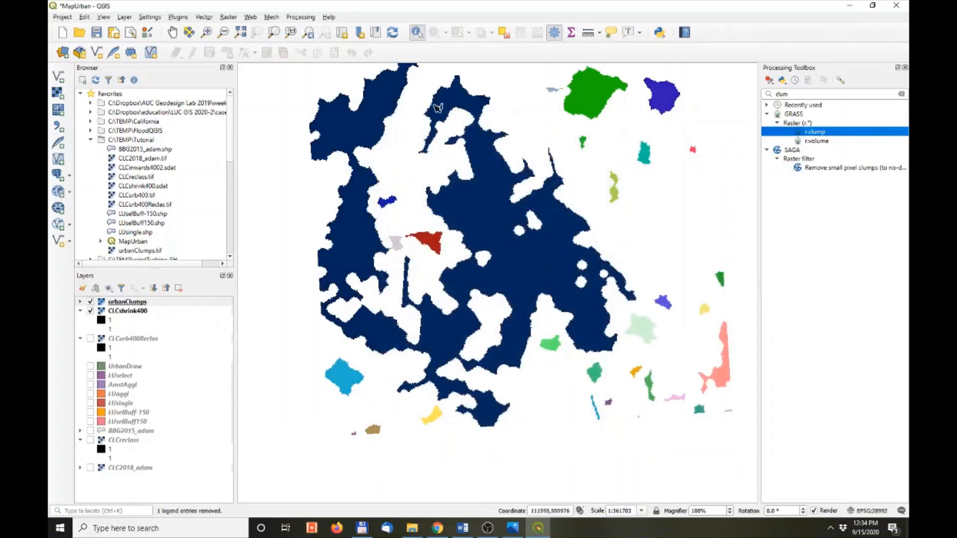
# Browse the urbanClumps legend classes and identify the raster value of the large central clump, closing the results.
pyautogui.click(80, 301)
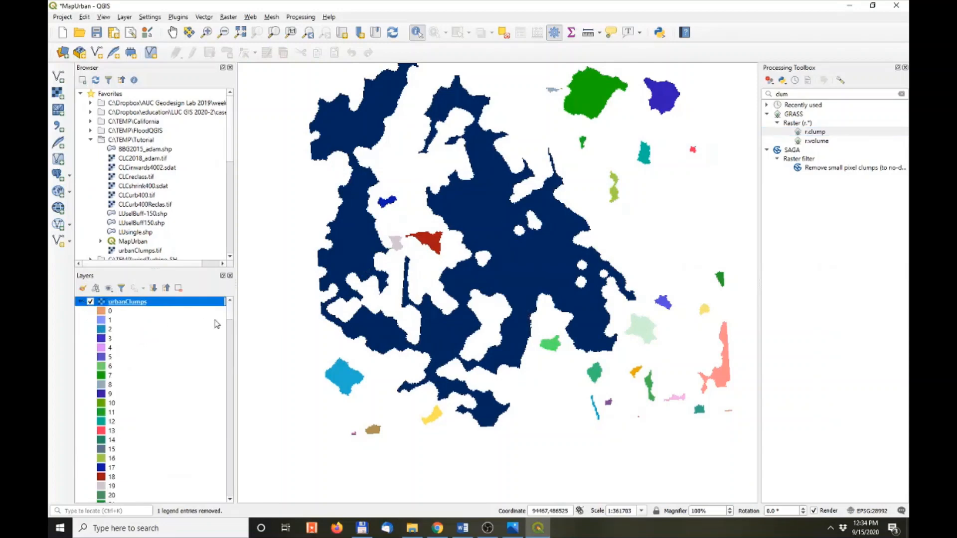
pyautogui.moveTo(231, 315); pyautogui.dragTo(241, 335)
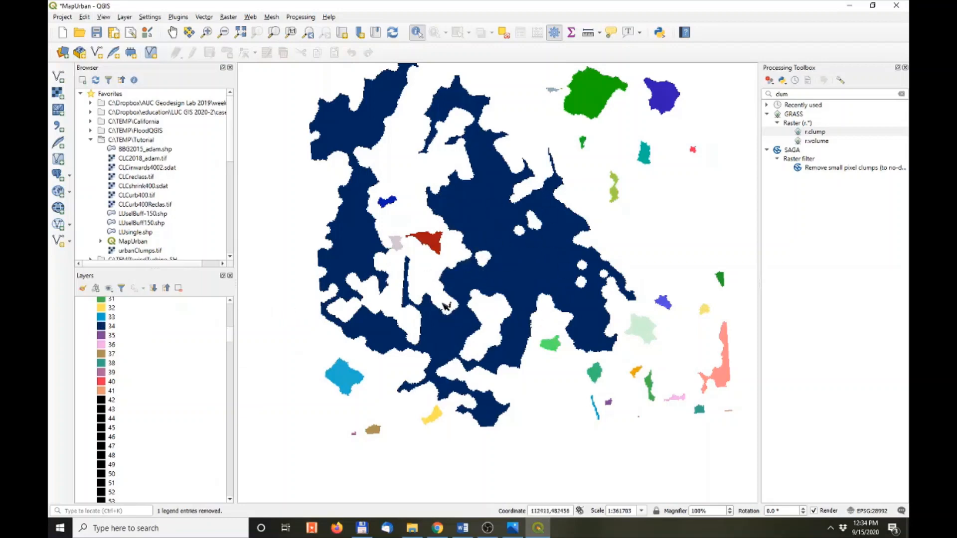
pyautogui.click(533, 280)
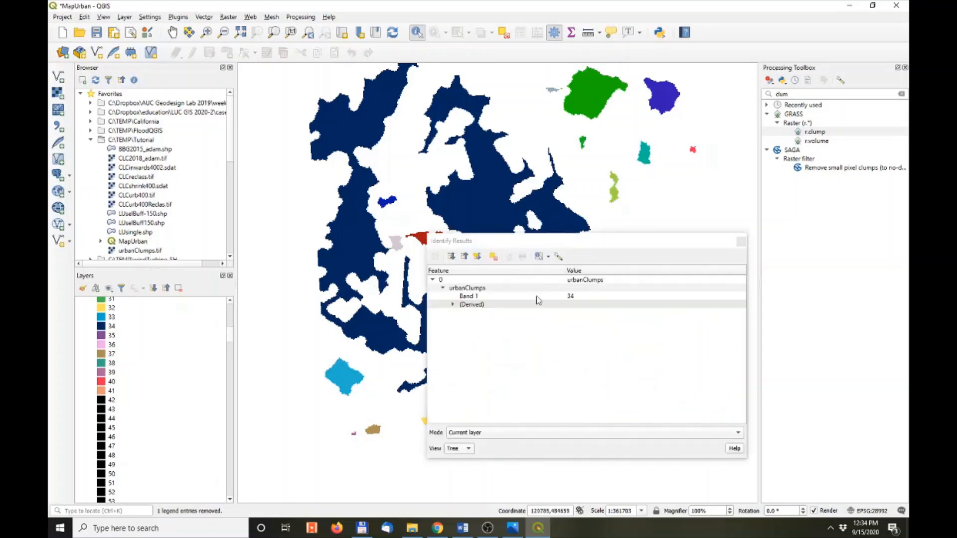
pyautogui.click(741, 242)
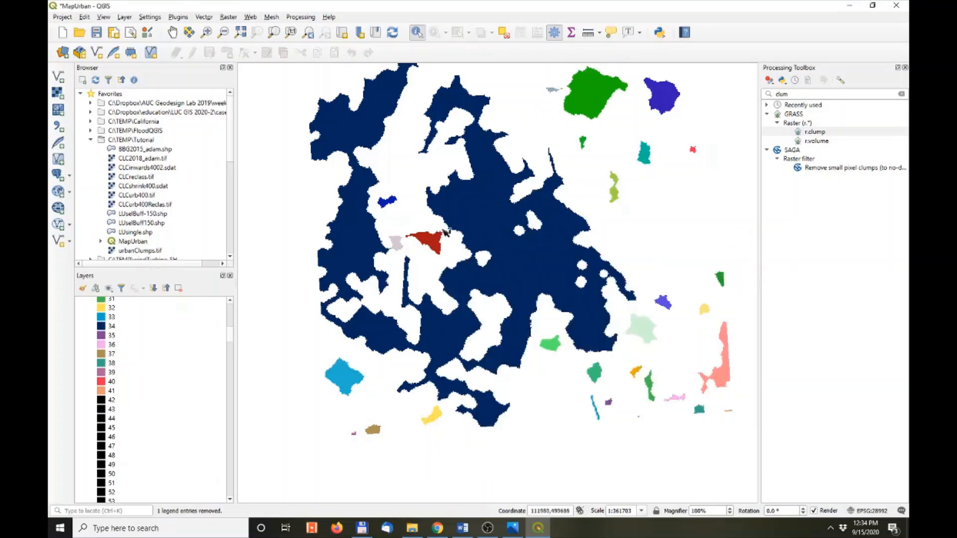
# Search the processing algorithms for "report" and open the Raster layer unique values report for urbanClumps.
pyautogui.doubleClick(784, 94)
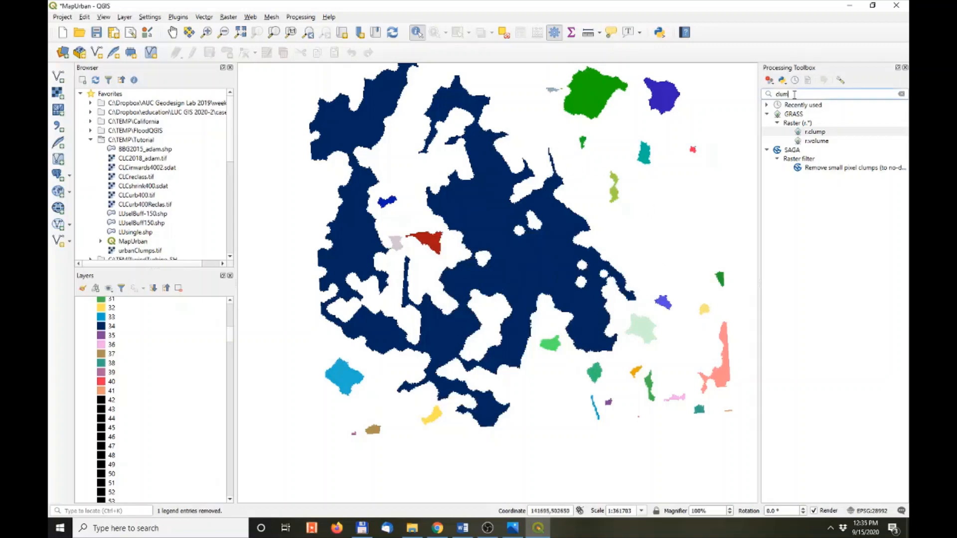
pyautogui.press('BackSpace')
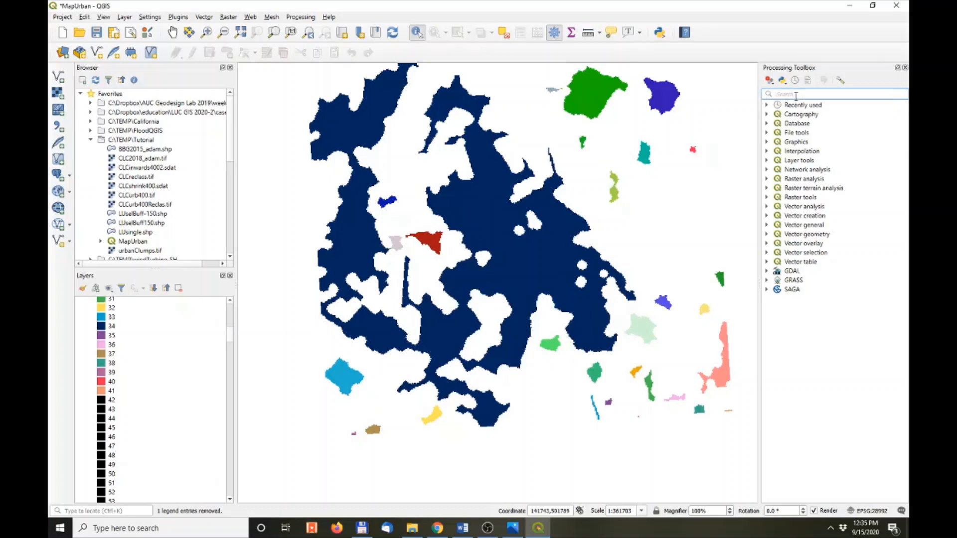
pyautogui.write('report')
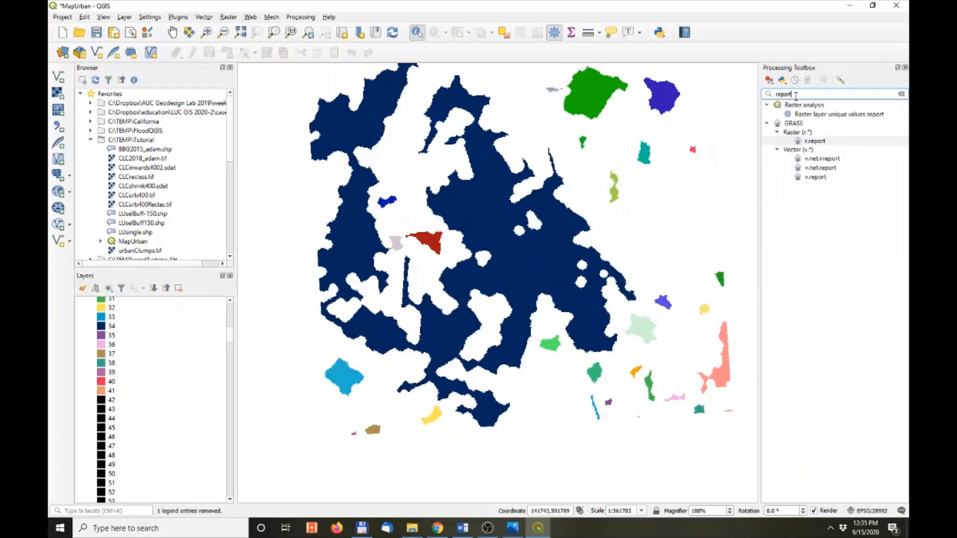
pyautogui.doubleClick(816, 115)
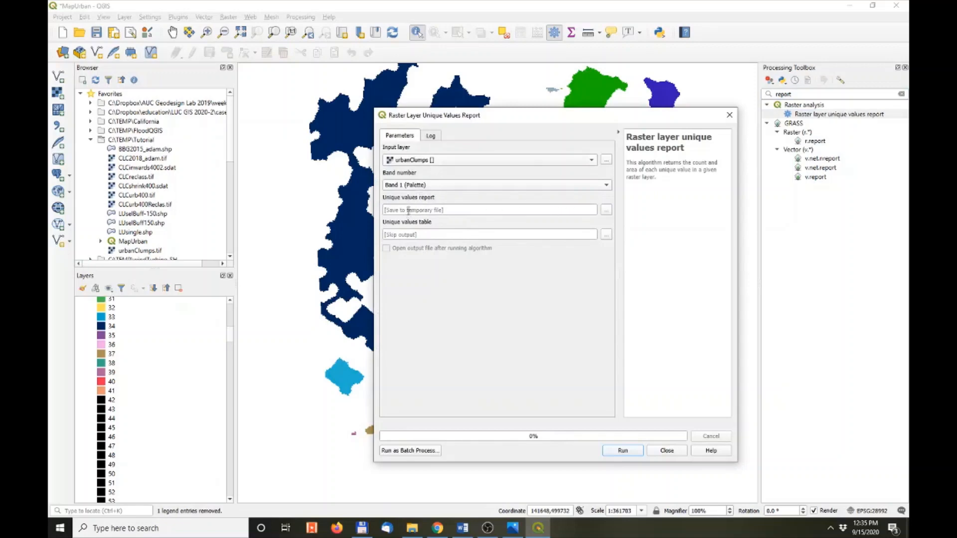
# Set the unique values report to save as clumpReport.html in the Tutorial folder.
pyautogui.click(463, 528)
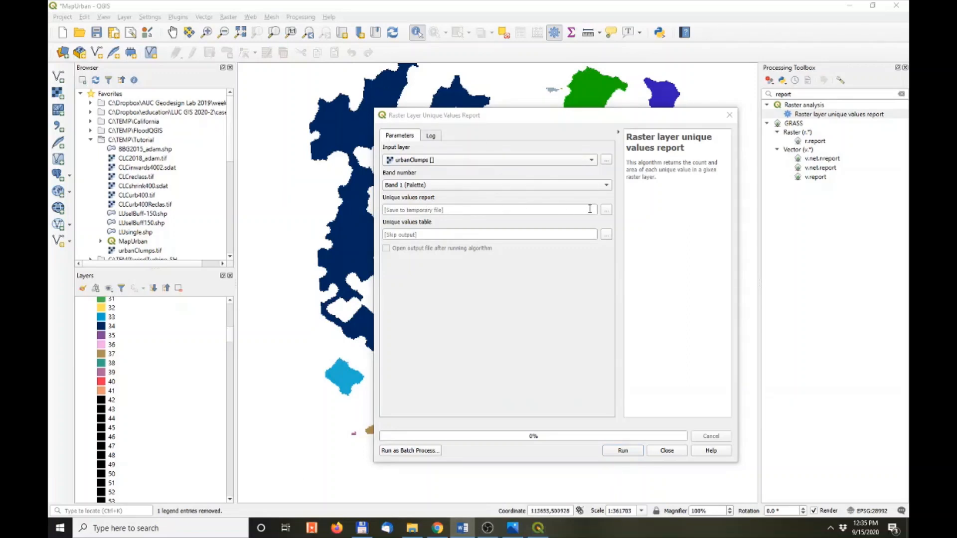
pyautogui.click(606, 210)
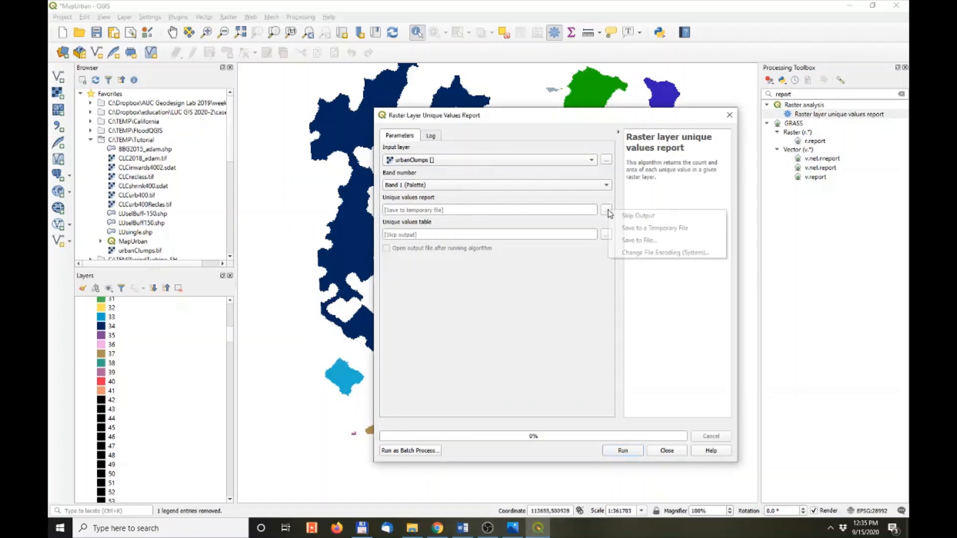
pyautogui.click(633, 241)
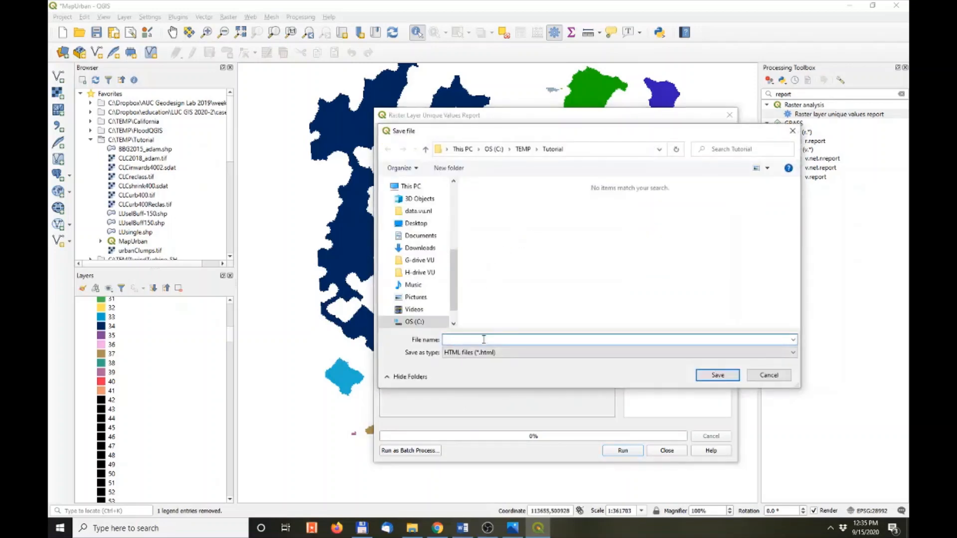
pyautogui.write('clumpReport')
pyautogui.click(726, 380)
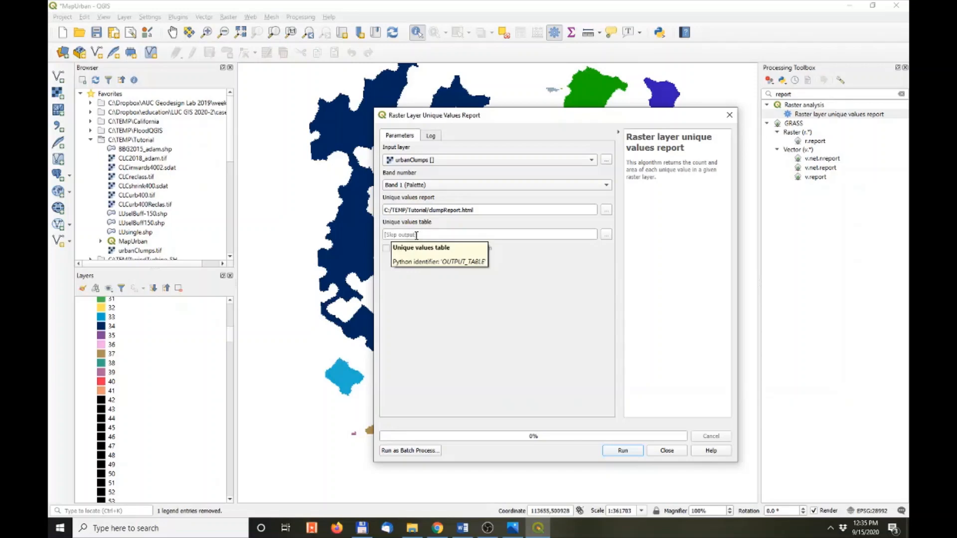
# Output the unique values table as a temporary layer, collapse the urbanClumps legend and run the report.
pyautogui.click(606, 237)
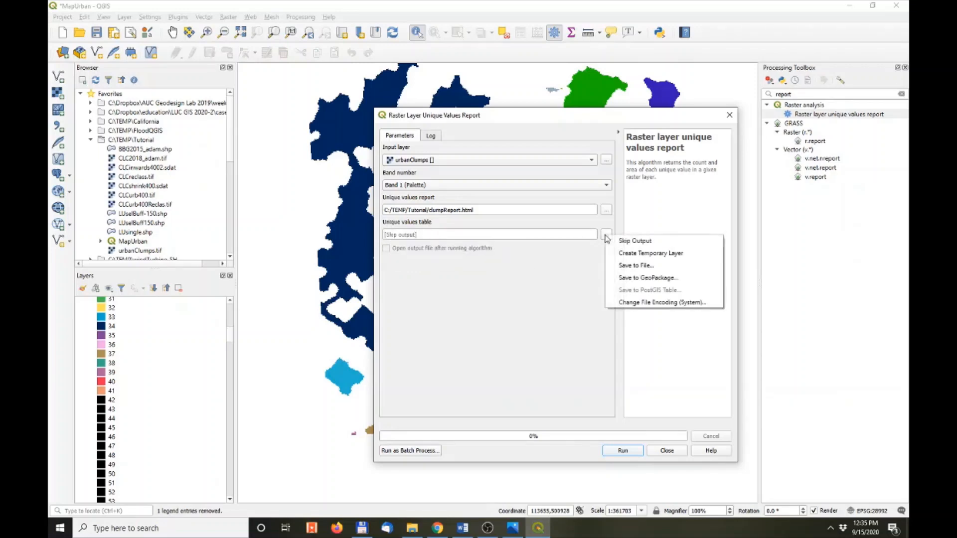
pyautogui.click(633, 254)
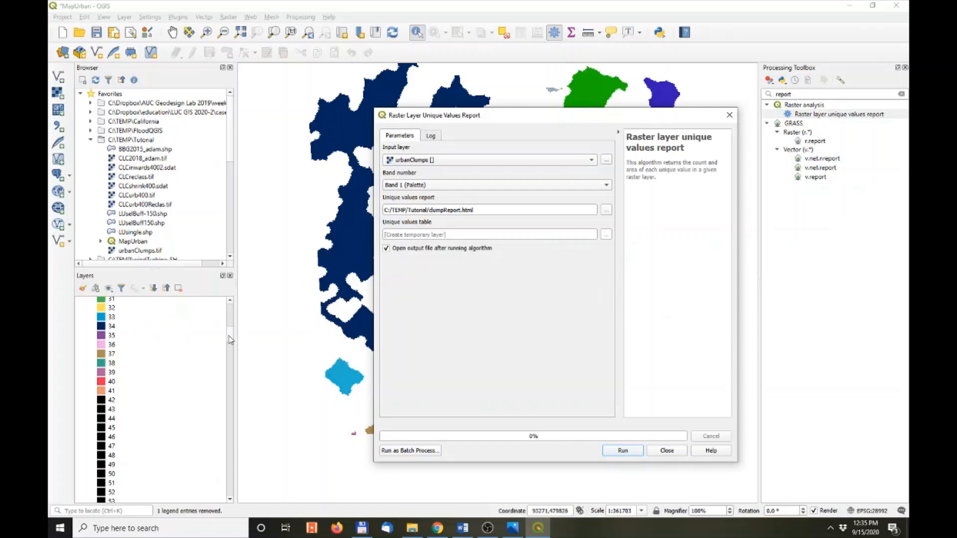
pyautogui.moveTo(229, 335); pyautogui.dragTo(230, 310)
pyautogui.click(81, 301)
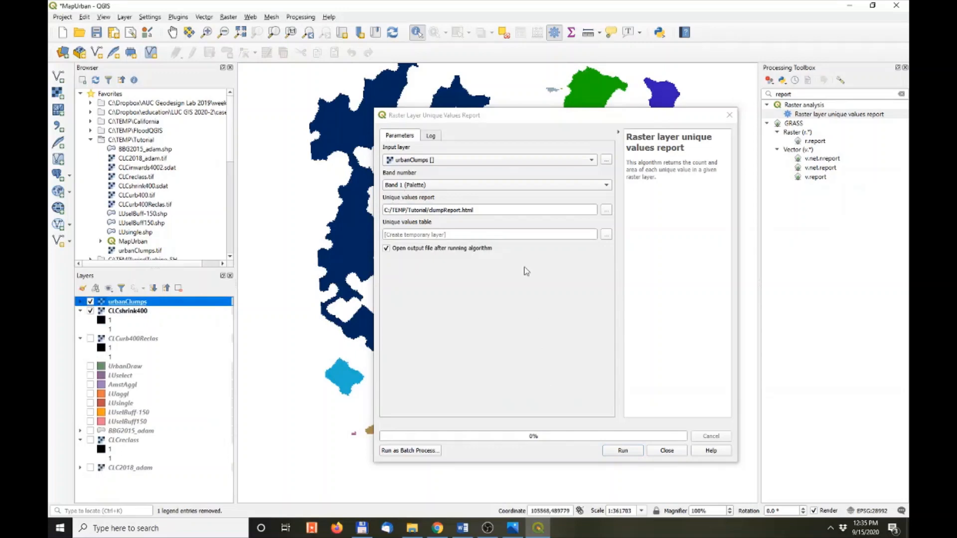
pyautogui.click(634, 451)
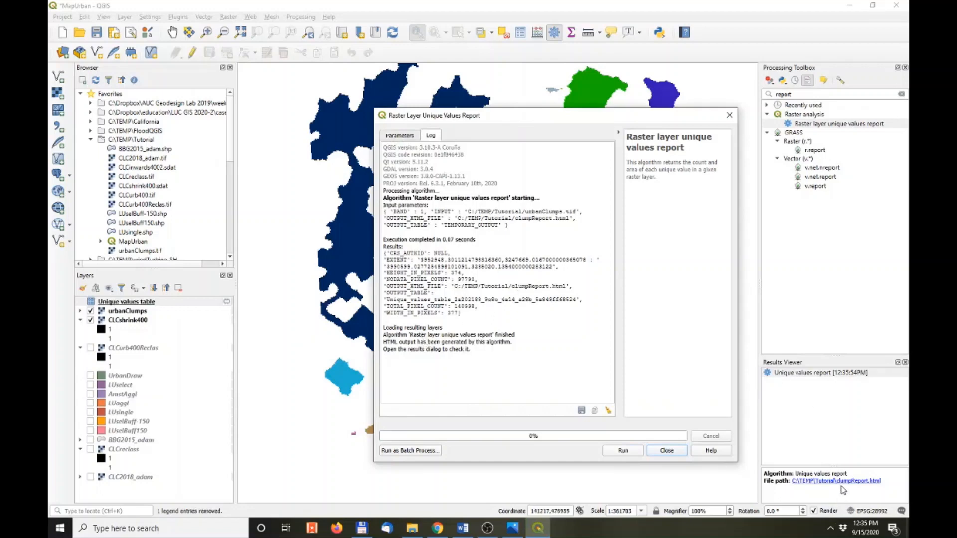
# Open clumpReport.html from the results, examine the pixel count and area per clump value, and minimize the browser.
pyautogui.click(841, 482)
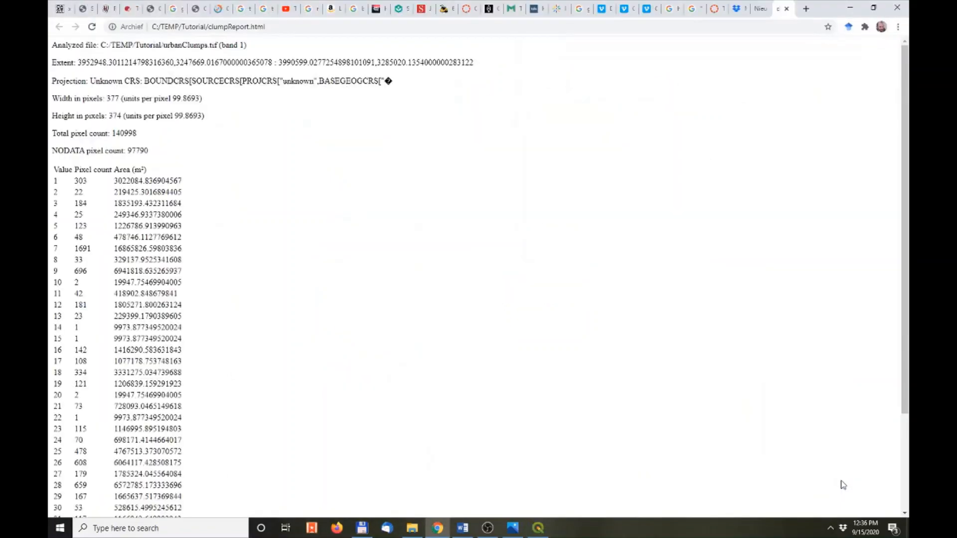
pyautogui.scroll(-3, 82, 246)
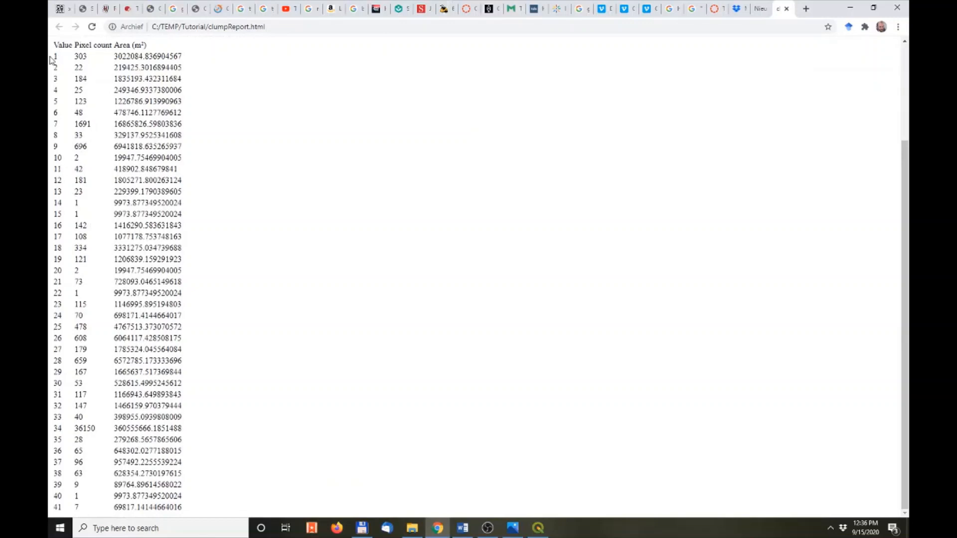
pyautogui.moveTo(51, 59); pyautogui.dragTo(168, 58)
pyautogui.click(162, 76)
pyautogui.moveTo(142, 101); pyautogui.dragTo(139, 102)
pyautogui.click(850, 7)
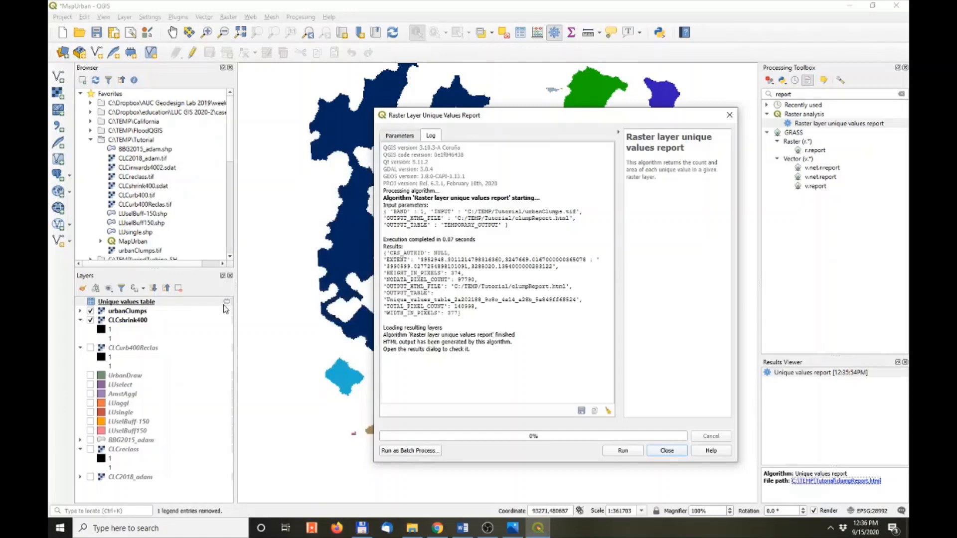
# Open the attribute table of the Unique values table layer, widen the m² column and look through its rows.
pyautogui.rightClick(133, 305)
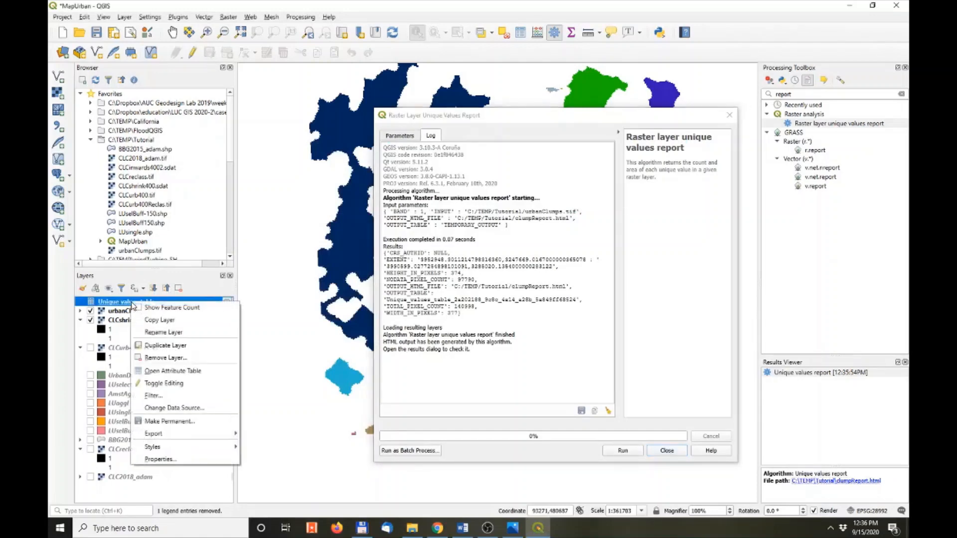
pyautogui.click(168, 374)
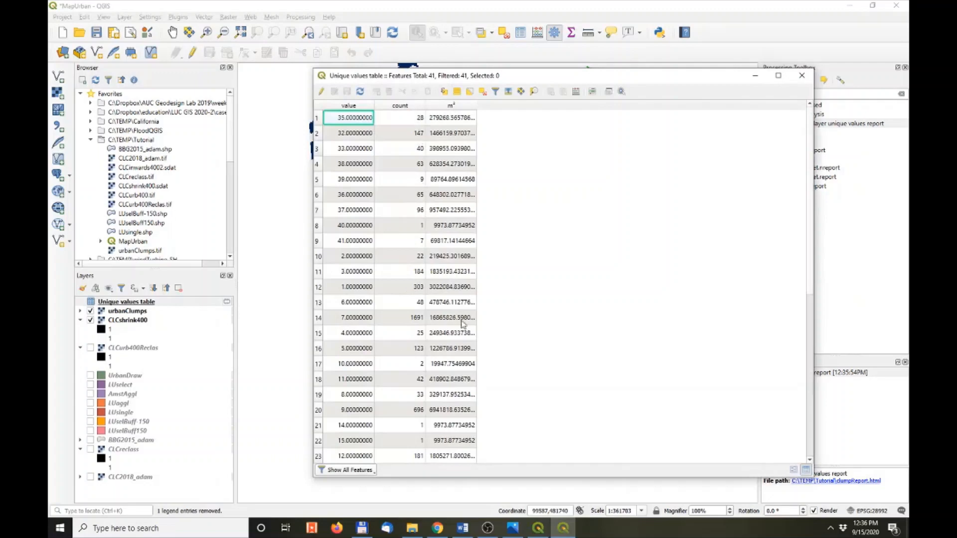
pyautogui.moveTo(476, 105); pyautogui.dragTo(556, 105)
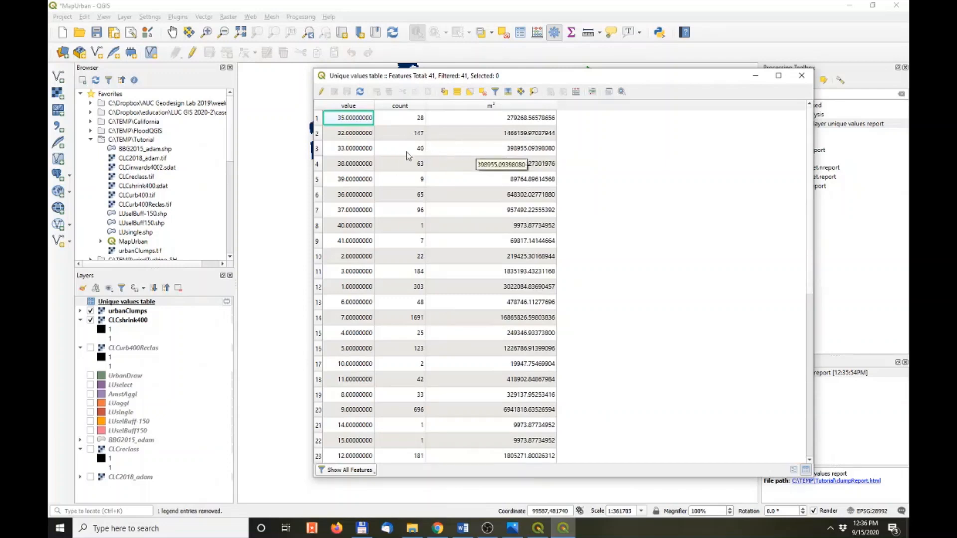
pyautogui.scroll(-2, 457, 226)
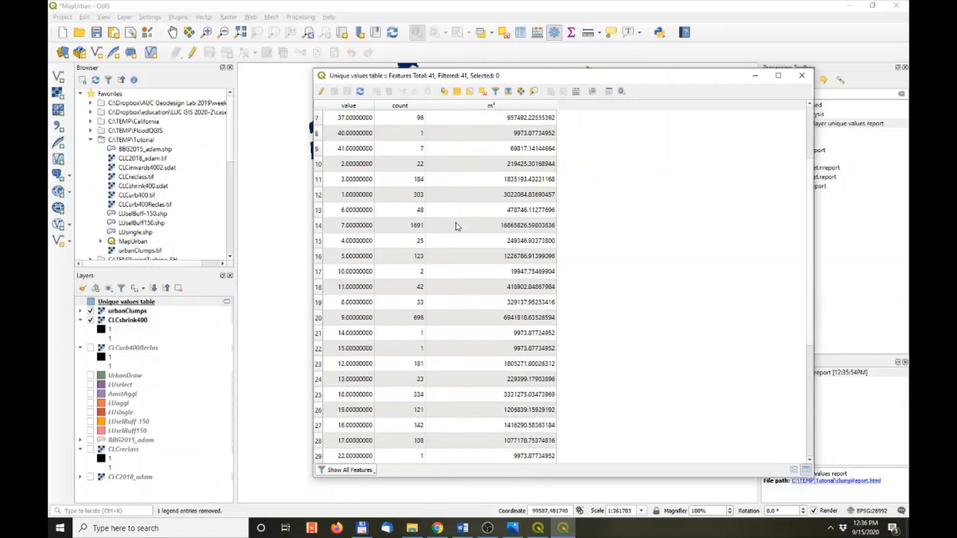
pyautogui.scroll(2, 459, 220)
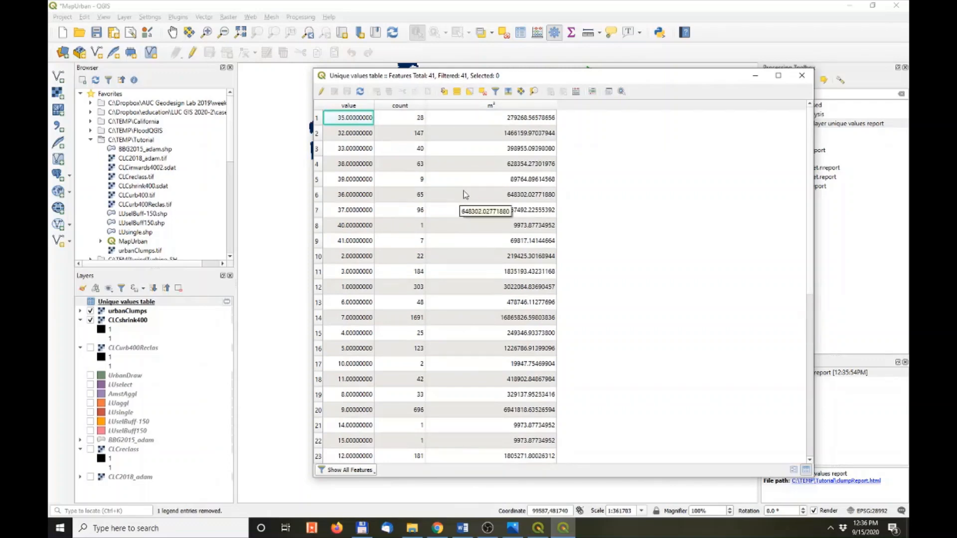
# Sort the unique values table by m² in descending order and select the row of the largest clump.
pyautogui.click(490, 107)
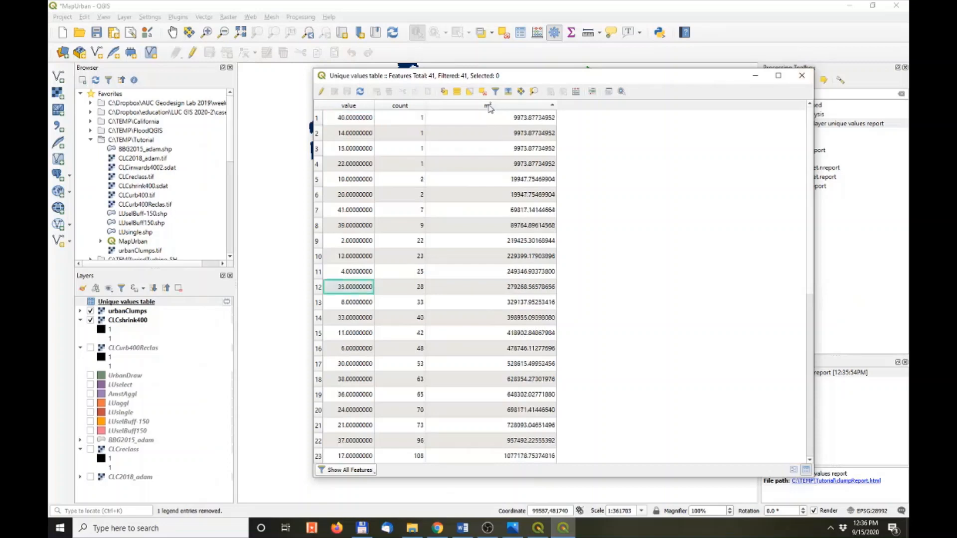
pyautogui.click(490, 107)
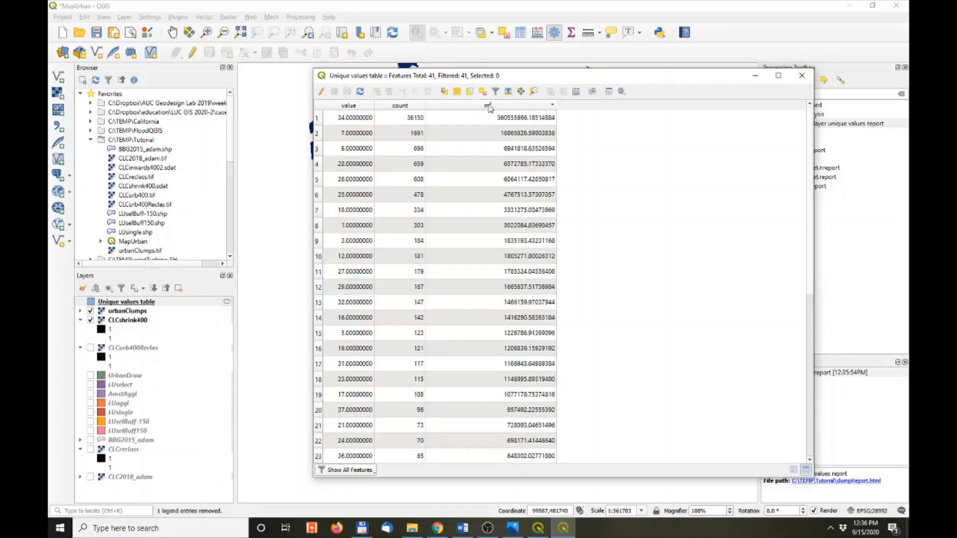
pyautogui.click(319, 118)
pyautogui.moveTo(491, 79); pyautogui.dragTo(514, 75)
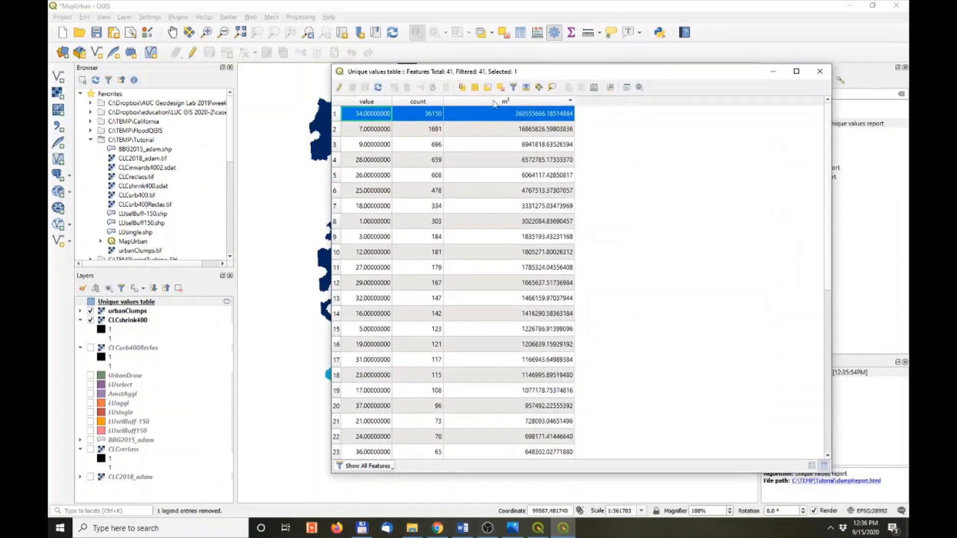
pyautogui.click(537, 118)
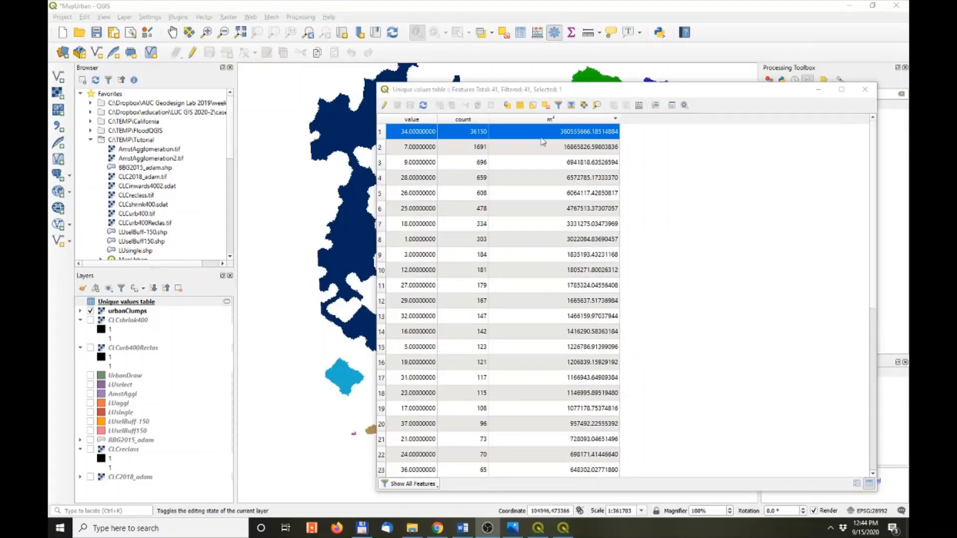
# Check the clump value in the row with the largest area and close the unique values table.
pyautogui.click(417, 134)
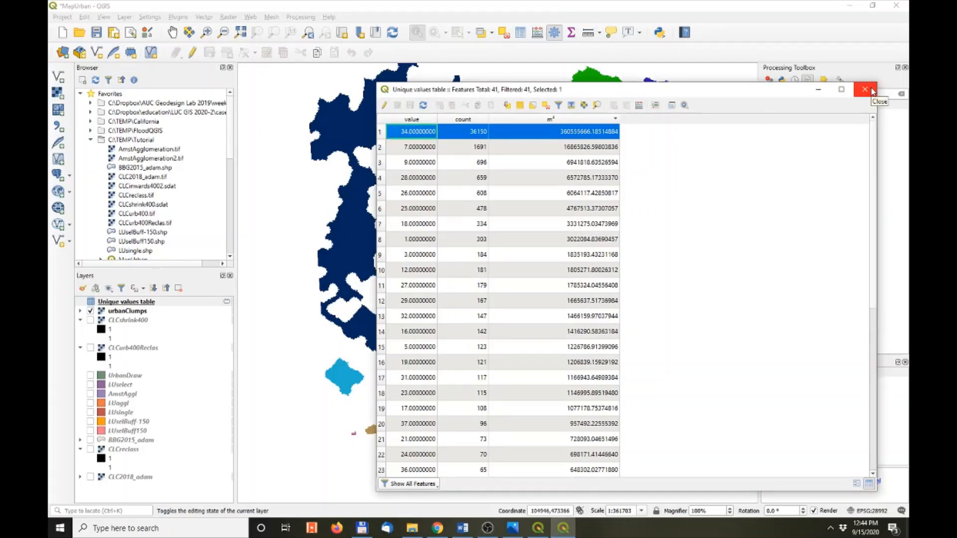
pyautogui.click(411, 166)
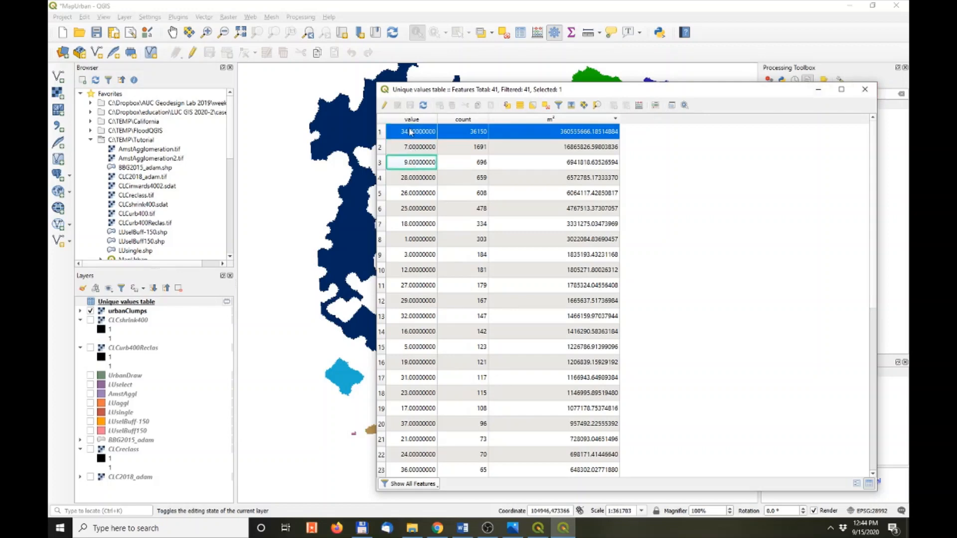
pyautogui.click(410, 131)
pyautogui.click(865, 89)
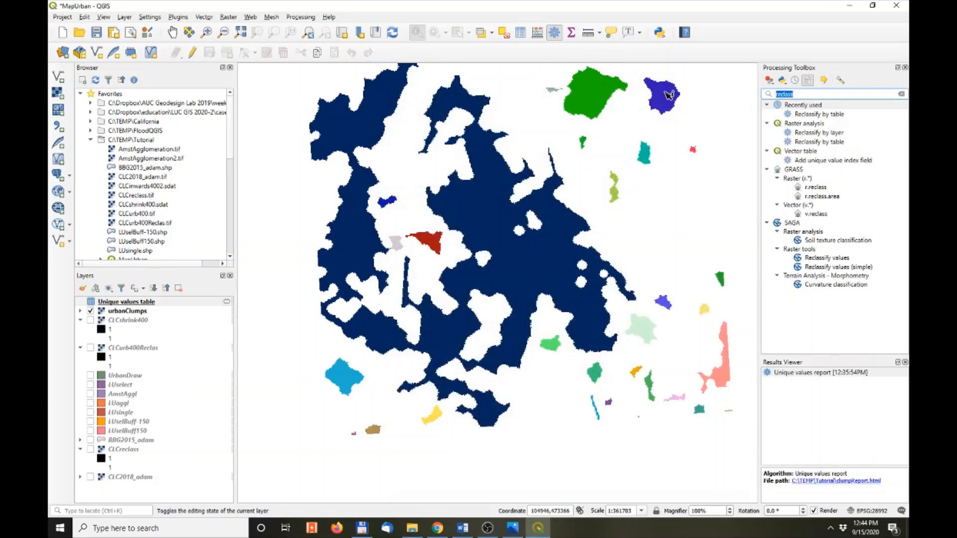
# Start the native Reclassify by Table tool with urbanClumps as the raster layer.
pyautogui.doubleClick(808, 115)
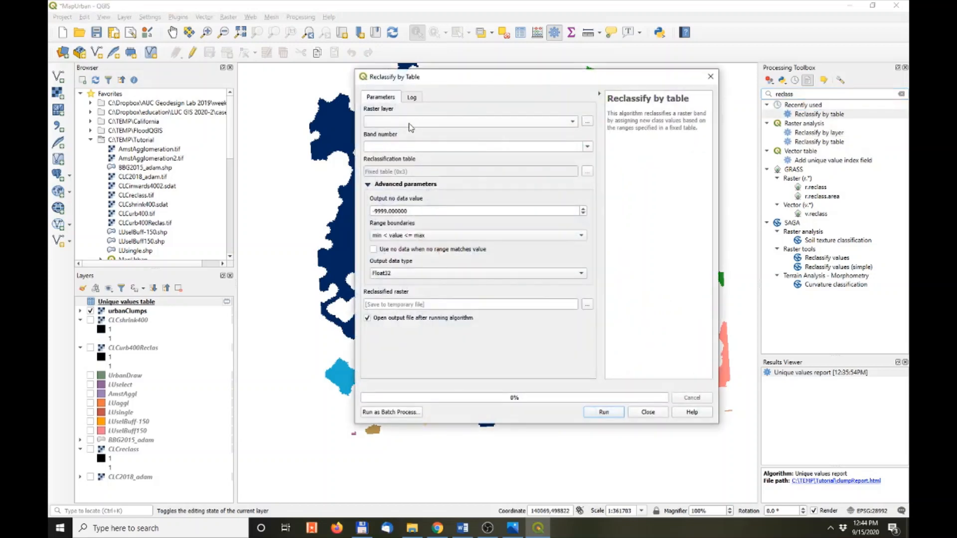
pyautogui.click(409, 124)
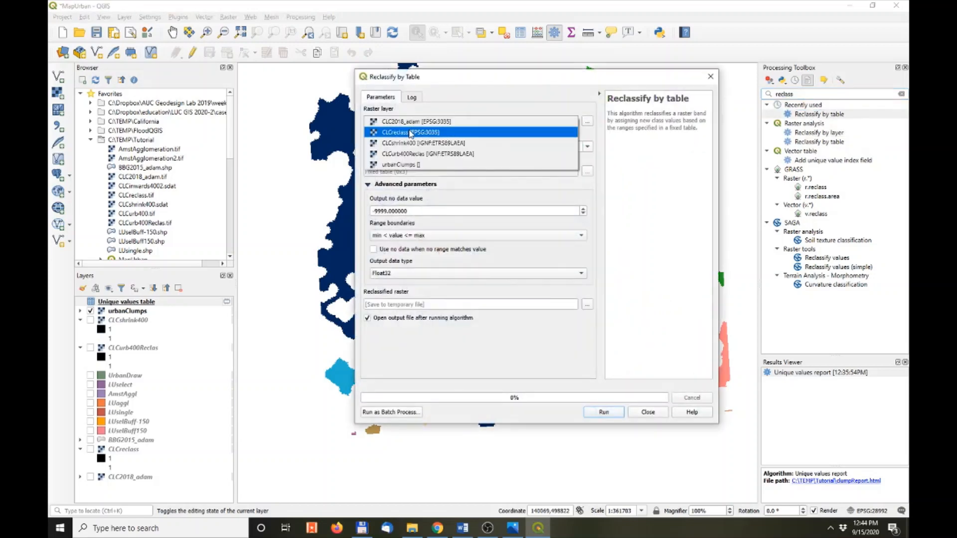
pyautogui.click(400, 165)
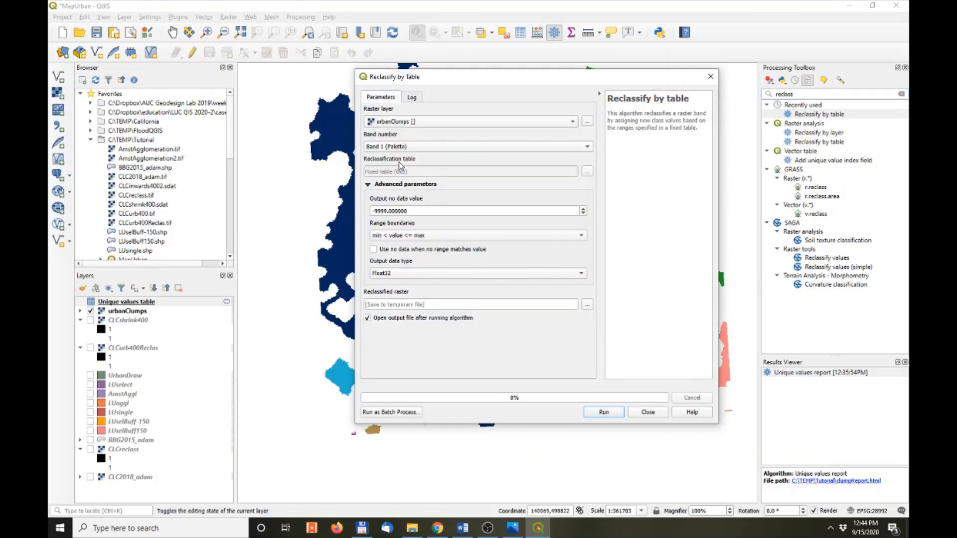
# Define a one-row reclassification table with minimum 34, maximum 34 and value 1.
pyautogui.click(587, 172)
pyautogui.click(425, 156)
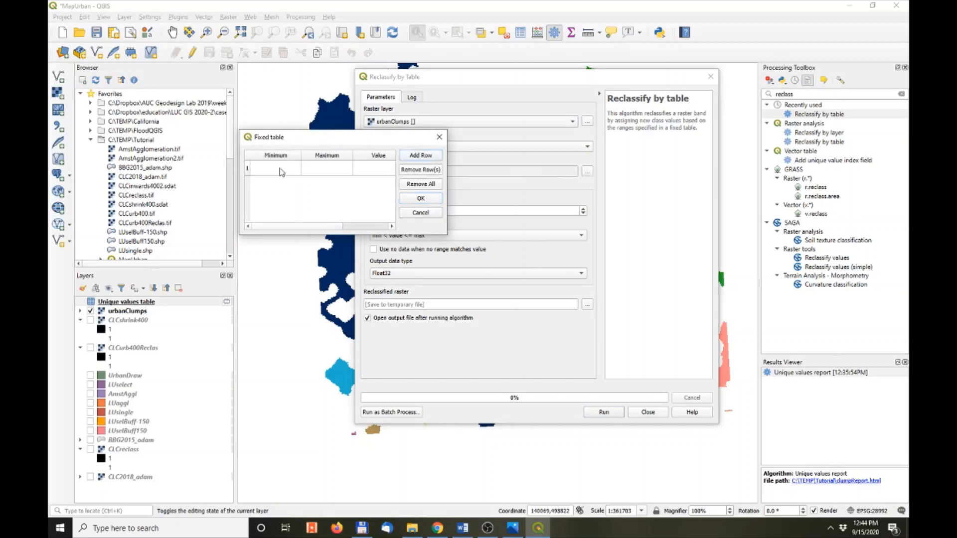
pyautogui.doubleClick(279, 165)
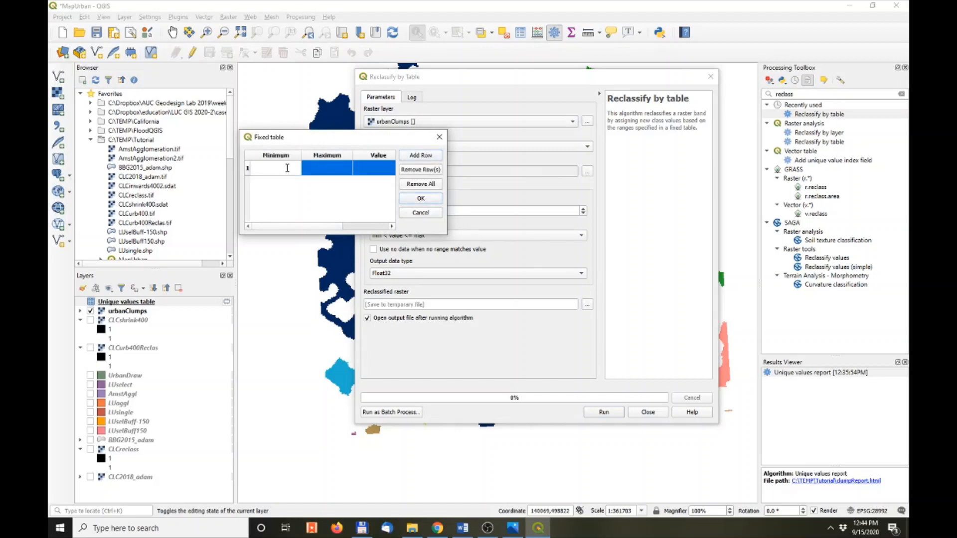
pyautogui.doubleClick(322, 168)
pyautogui.write('34')
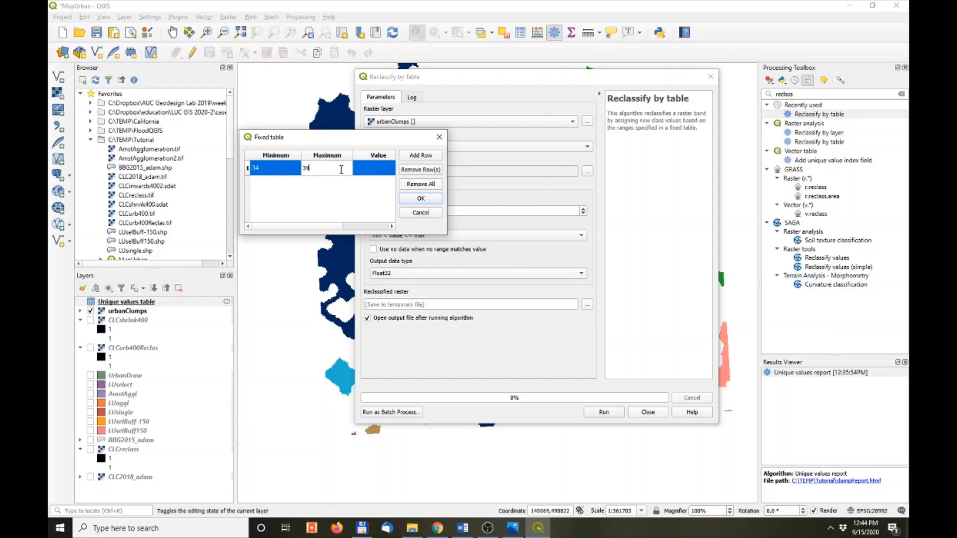
pyautogui.doubleClick(381, 170)
pyautogui.write('1')
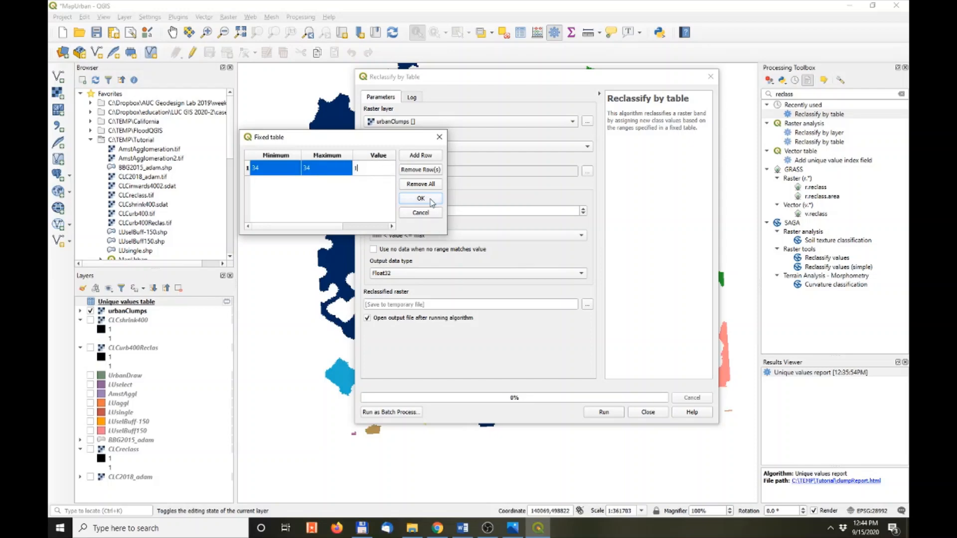
pyautogui.click(431, 201)
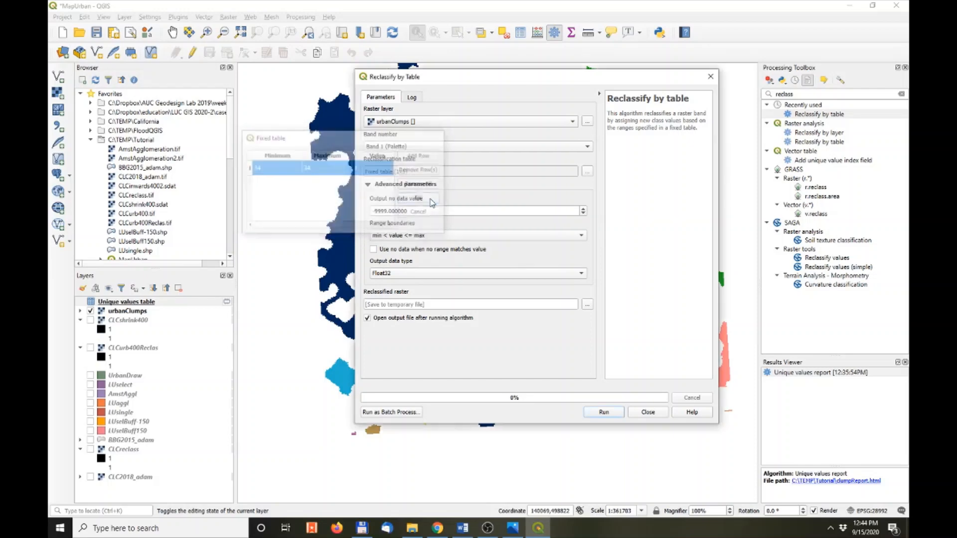
# Set range boundaries to min <= value <= max, use no data for unmatched values, and output to UrbanAgglo_adam.tif in the Tutorial folder.
pyautogui.click(392, 238)
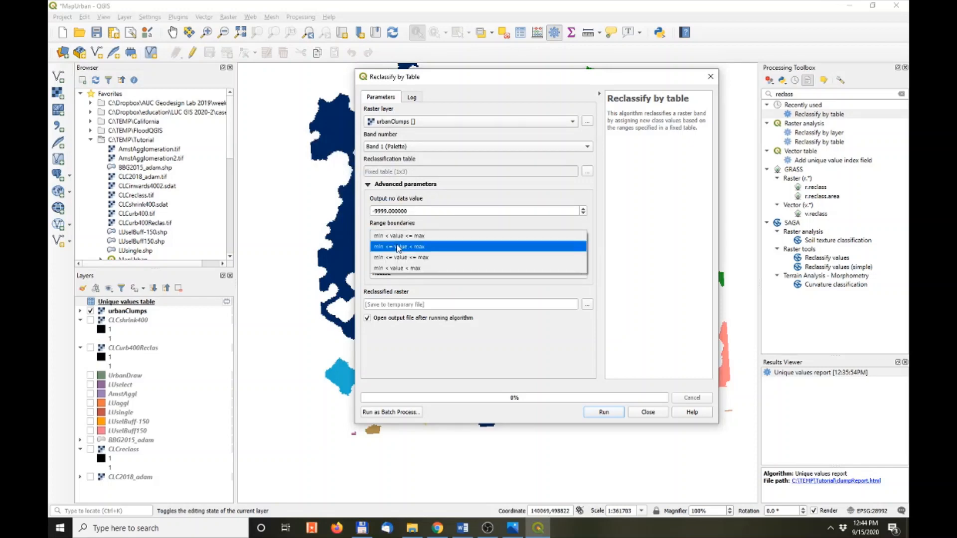
pyautogui.click(397, 257)
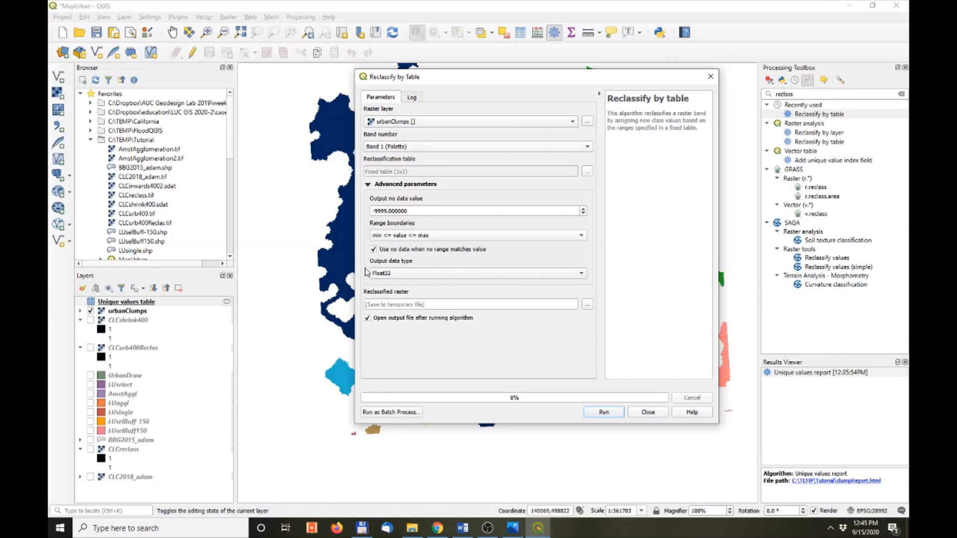
pyautogui.click(587, 304)
pyautogui.click(618, 319)
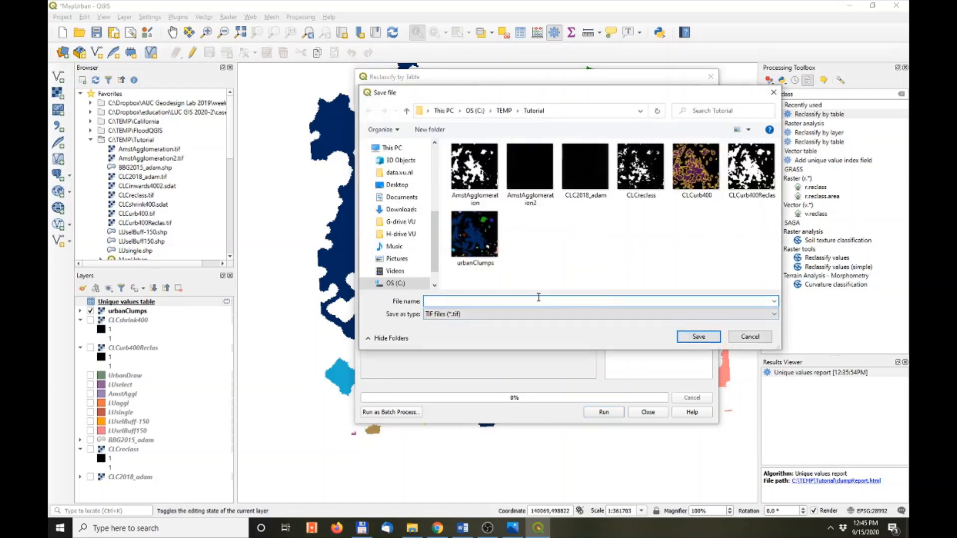
pyautogui.write('Urba')
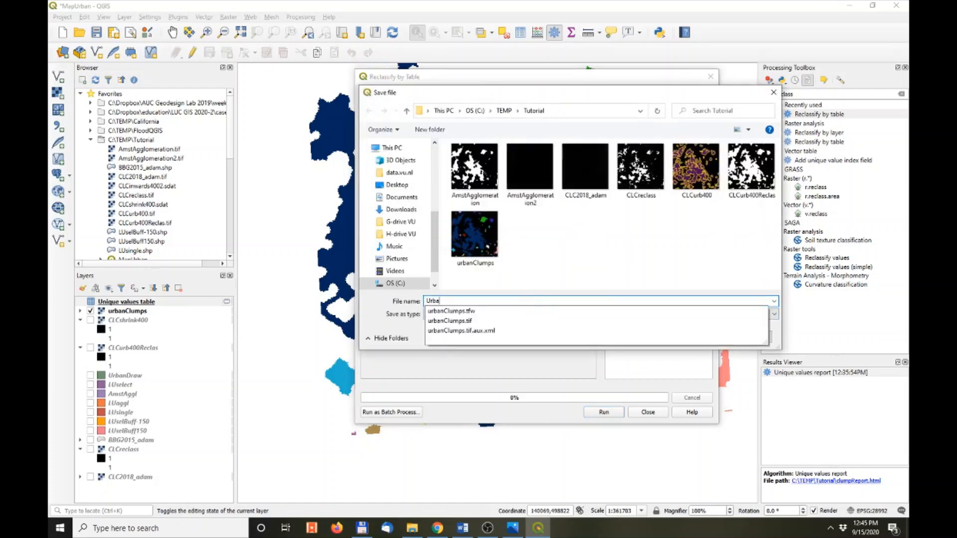
pyautogui.write('nAgglo_adam')
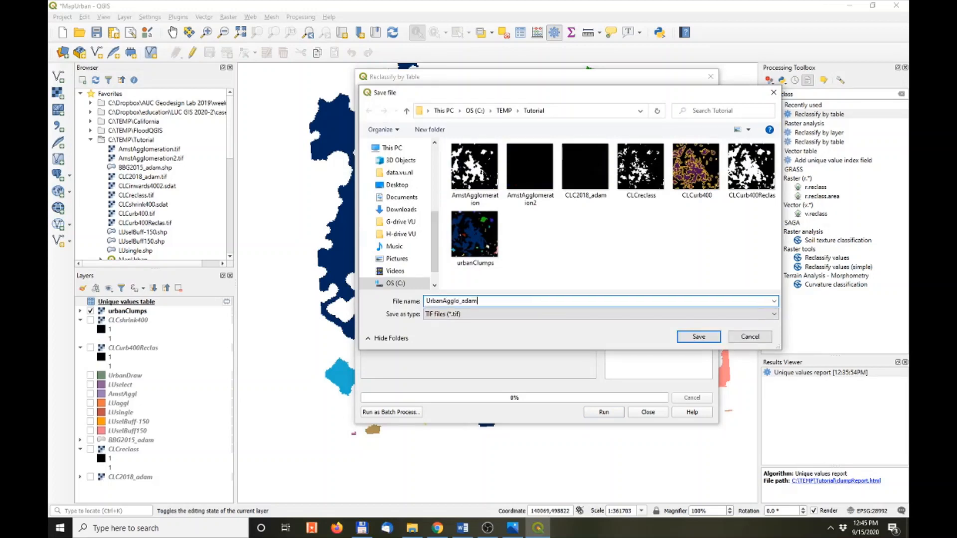
pyautogui.click(705, 339)
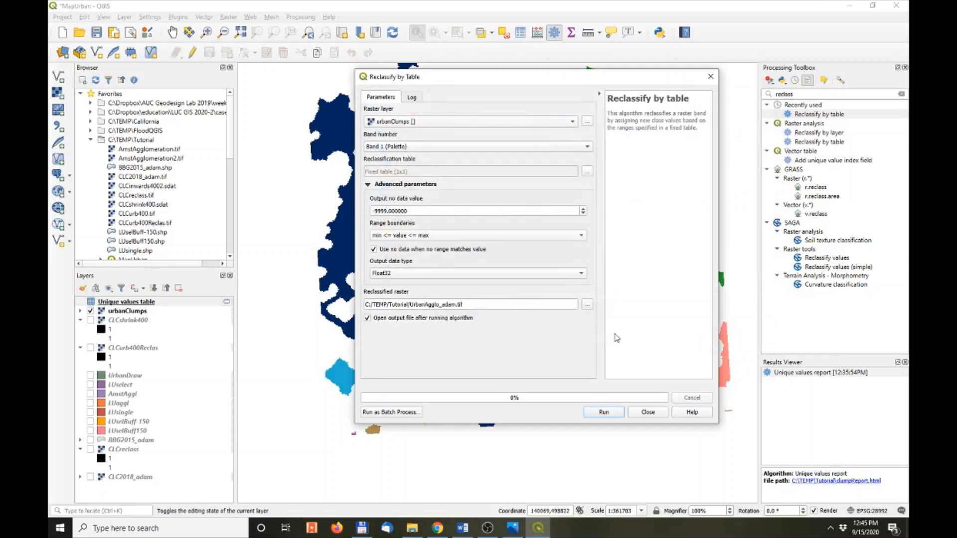
# Run the reclassification, close the dialog and hide the urbanClumps layer to leave only the agglomeration raster displayed.
pyautogui.click(611, 413)
pyautogui.moveTo(526, 72); pyautogui.dragTo(546, 135)
pyautogui.click(734, 142)
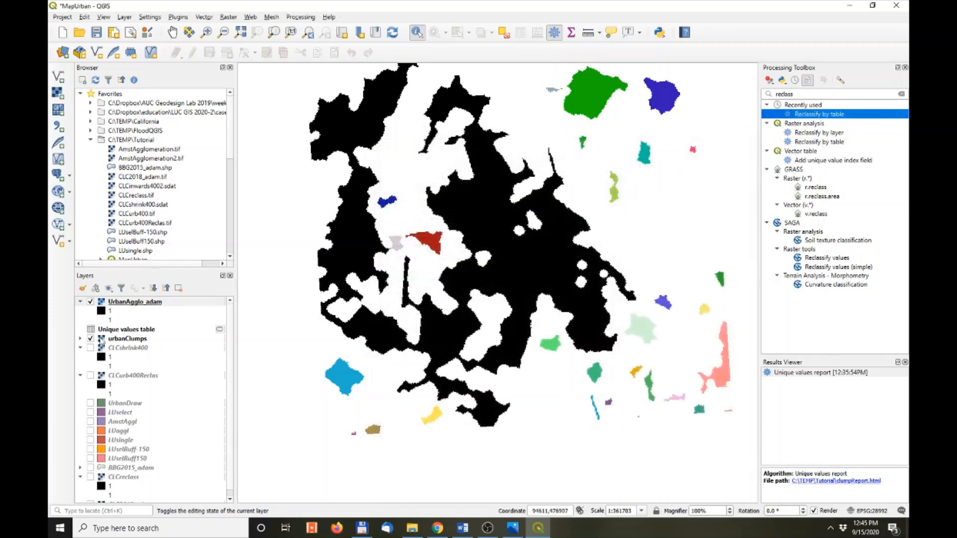
pyautogui.click(90, 339)
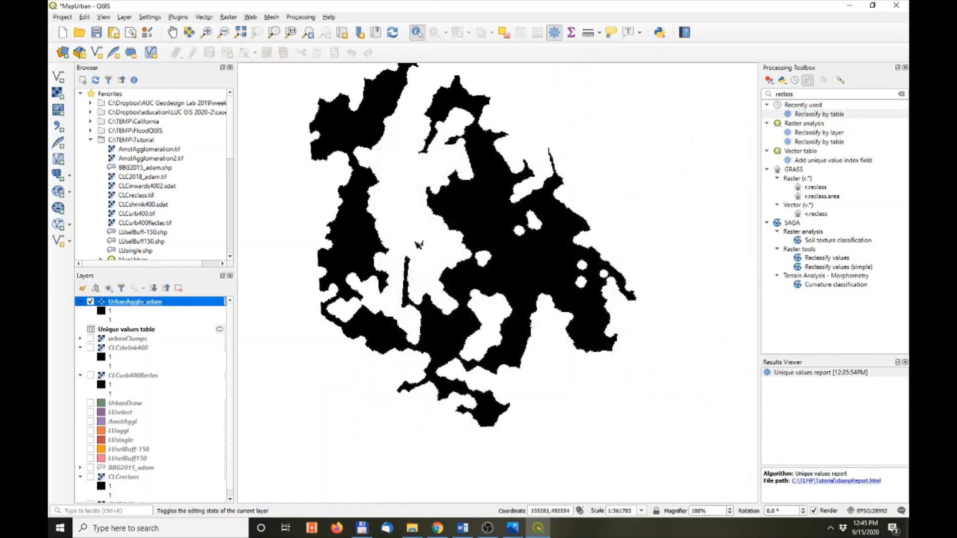